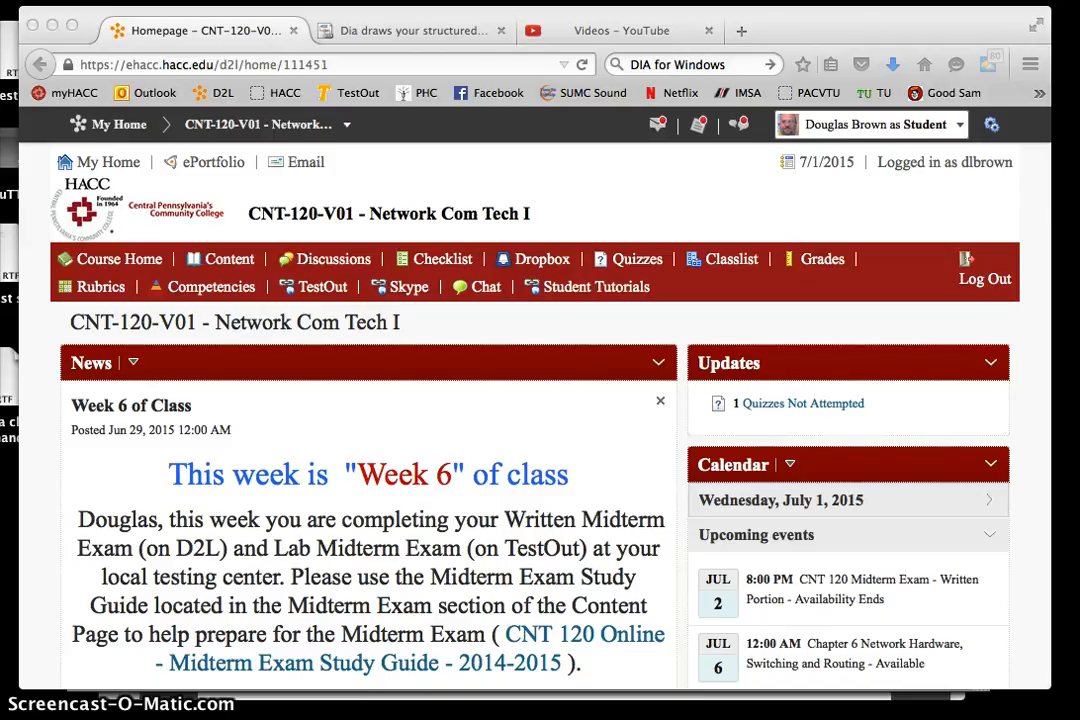
- Open the course content and review the Network Design Lab's files, podcasts, supplier links and the DIA Diagram Editor entry
{"action": "left_click", "coordinate": [230, 260]}
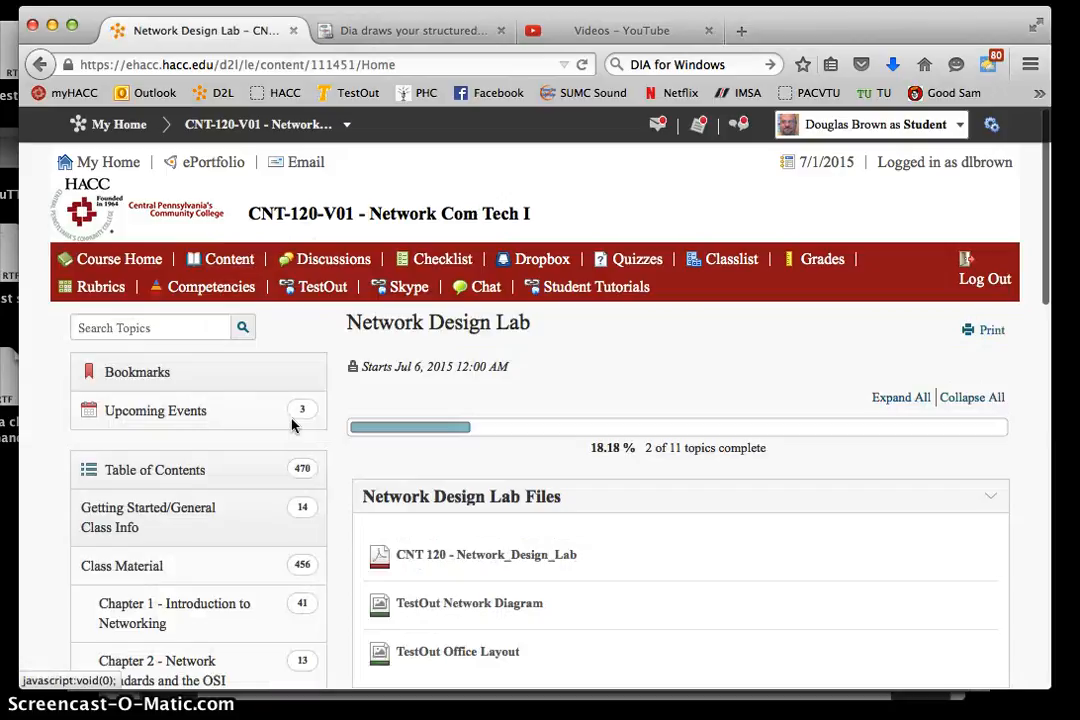
{"action": "scroll", "coordinate": [235, 600], "scroll_direction": "down", "scroll_amount": 3}
{"action": "scroll", "coordinate": [235, 600], "scroll_direction": "down", "scroll_amount": 10}
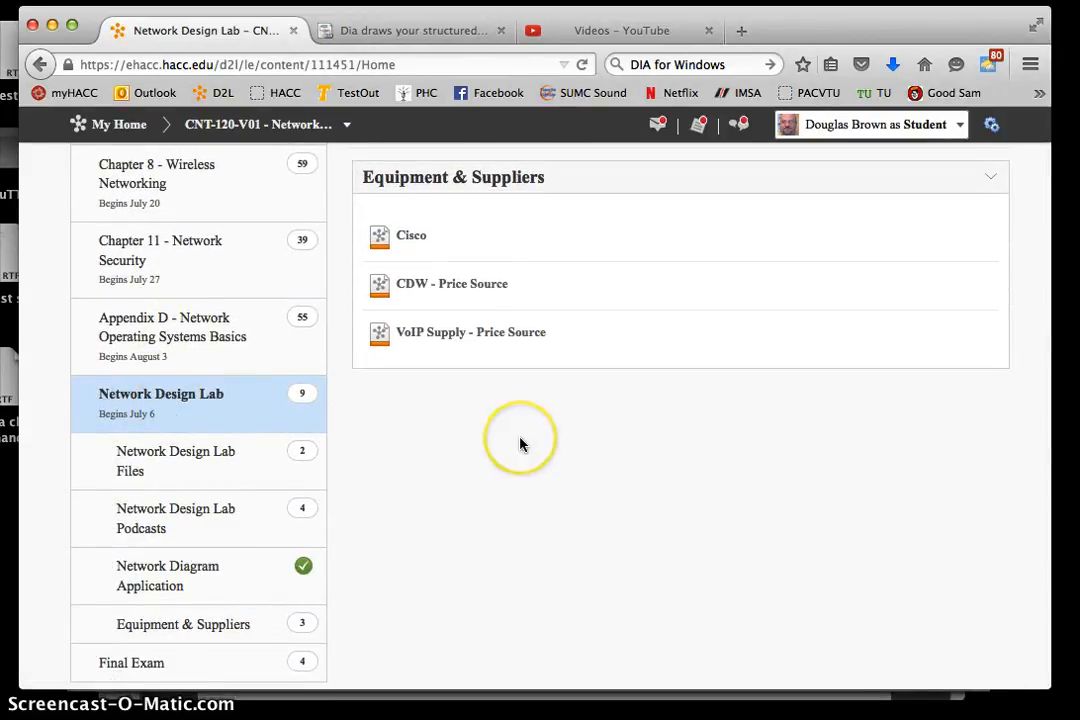
{"action": "scroll", "coordinate": [520, 444], "scroll_direction": "up", "scroll_amount": 5}
{"action": "scroll", "coordinate": [520, 444], "scroll_direction": "up", "scroll_amount": 10}
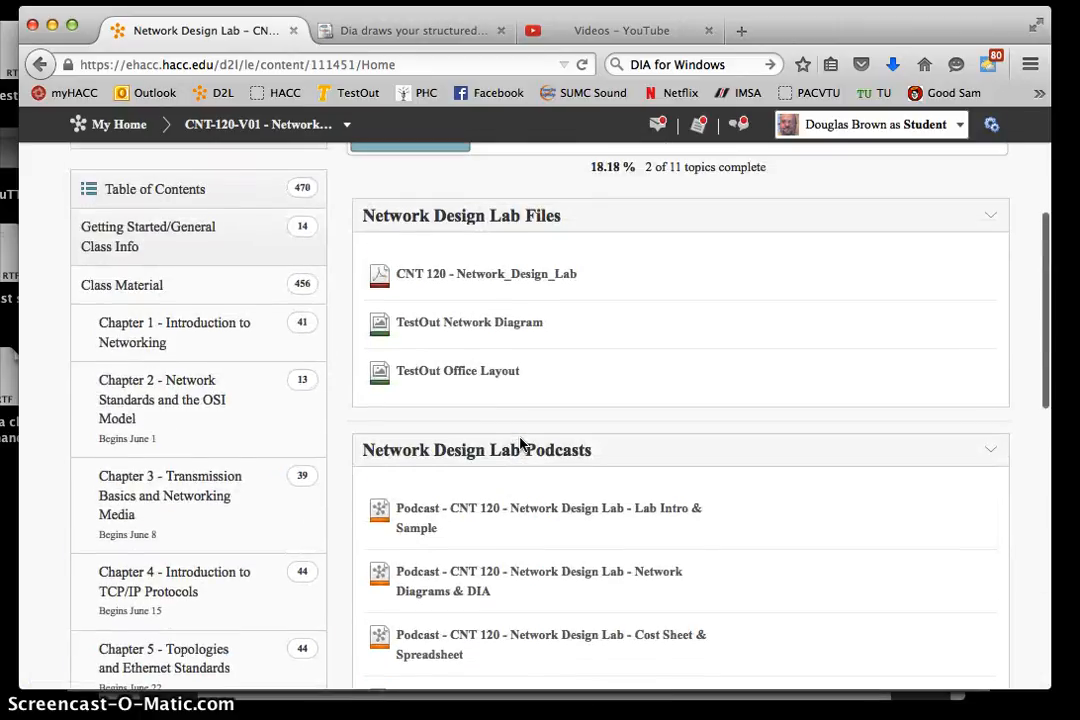
{"action": "scroll", "coordinate": [440, 281], "scroll_direction": "up", "scroll_amount": 2}
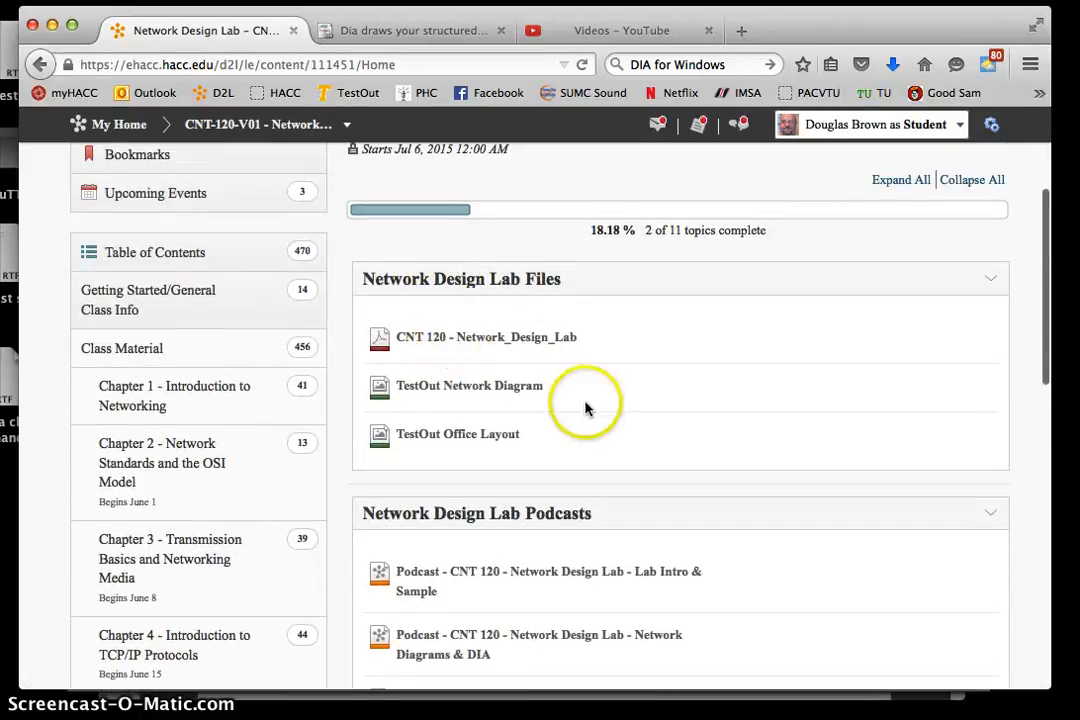
{"action": "scroll", "coordinate": [591, 405], "scroll_direction": "down", "scroll_amount": 5}
{"action": "scroll", "coordinate": [586, 408], "scroll_direction": "down", "scroll_amount": 5}
{"action": "left_click", "coordinate": [424, 321]}
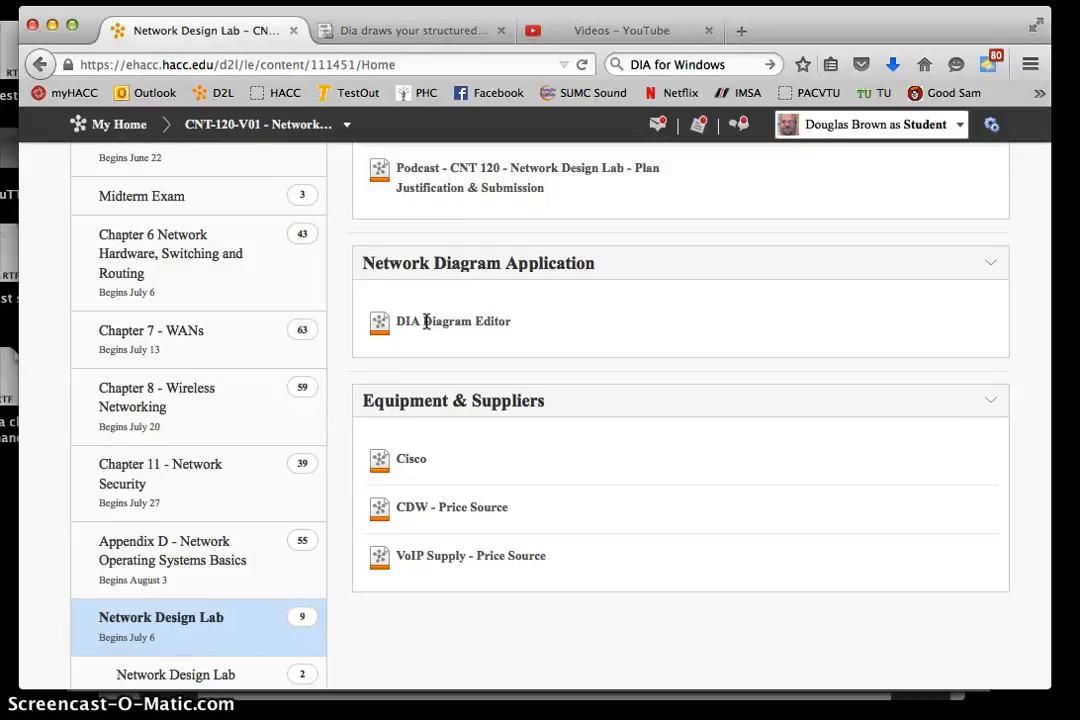
{"action": "left_click", "coordinate": [415, 321]}
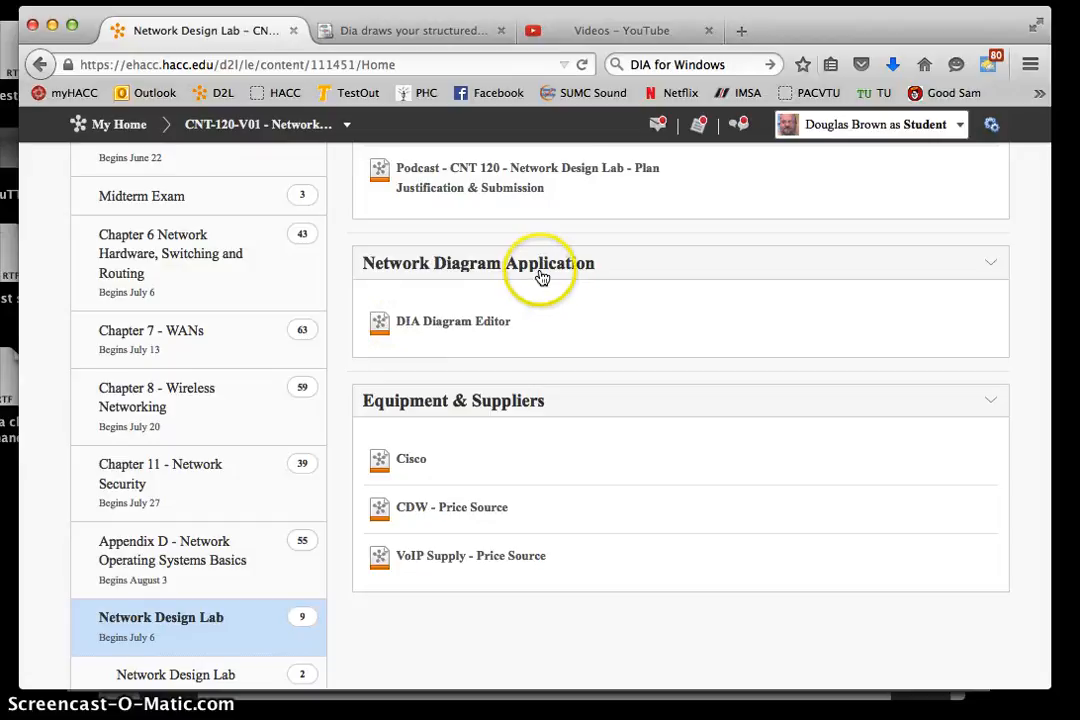
- Search the web for "DIA for Windows" in a new browser tab and open the dia-installer.de site
{"action": "left_click", "coordinate": [741, 33]}
{"action": "left_click", "coordinate": [710, 65]}
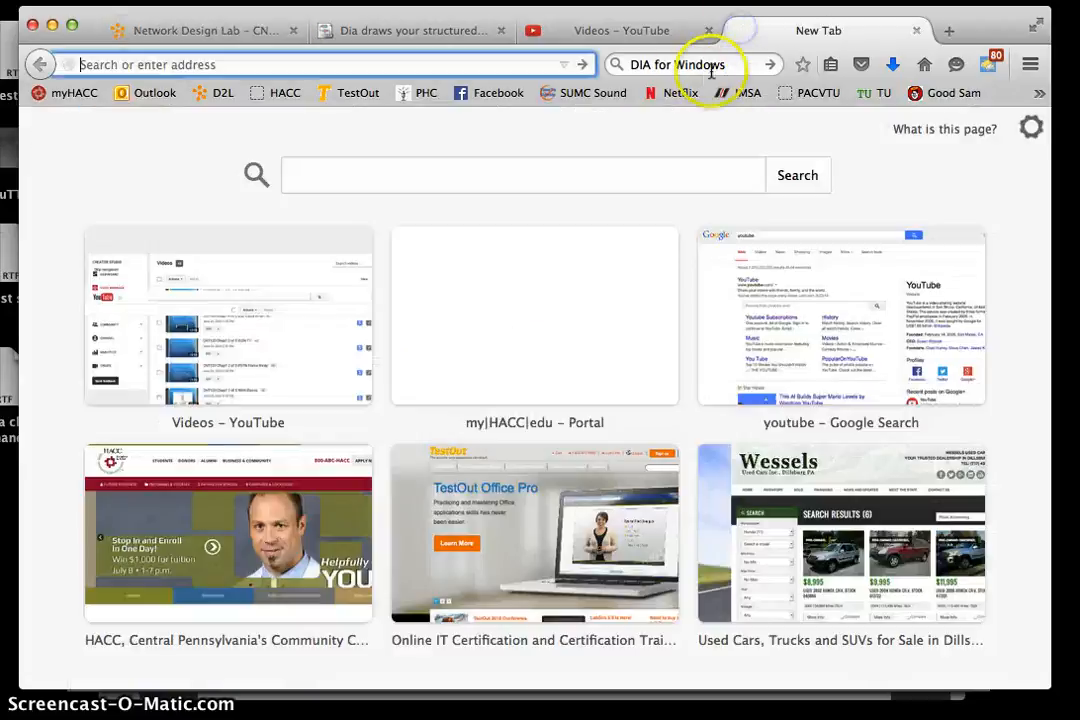
{"action": "key", "text": "Return"}
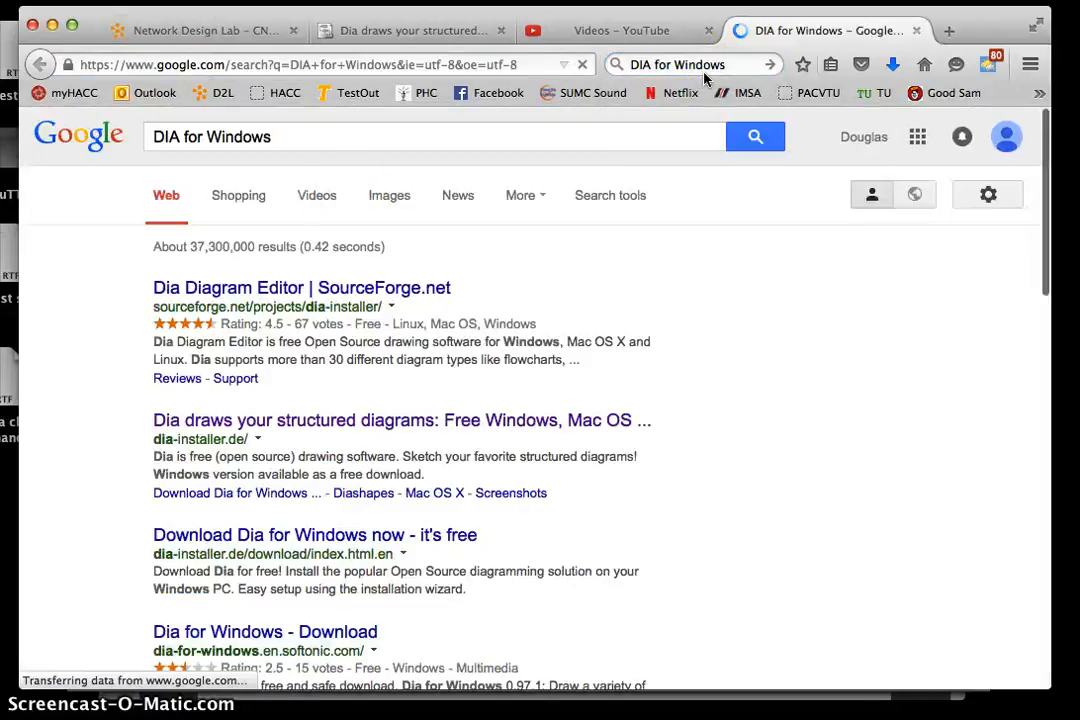
{"action": "left_click", "coordinate": [288, 421]}
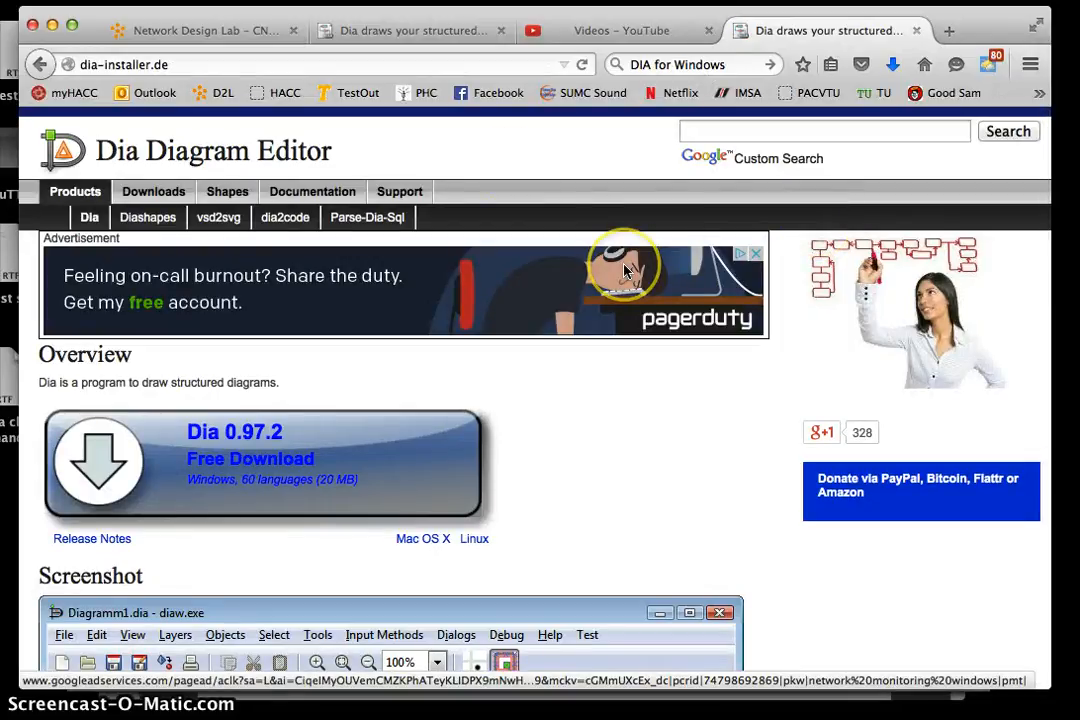
- Close the duplicate Dia website tab and review the Dia 0.97.2 download section on the remaining page
{"action": "left_click", "coordinate": [145, 29]}
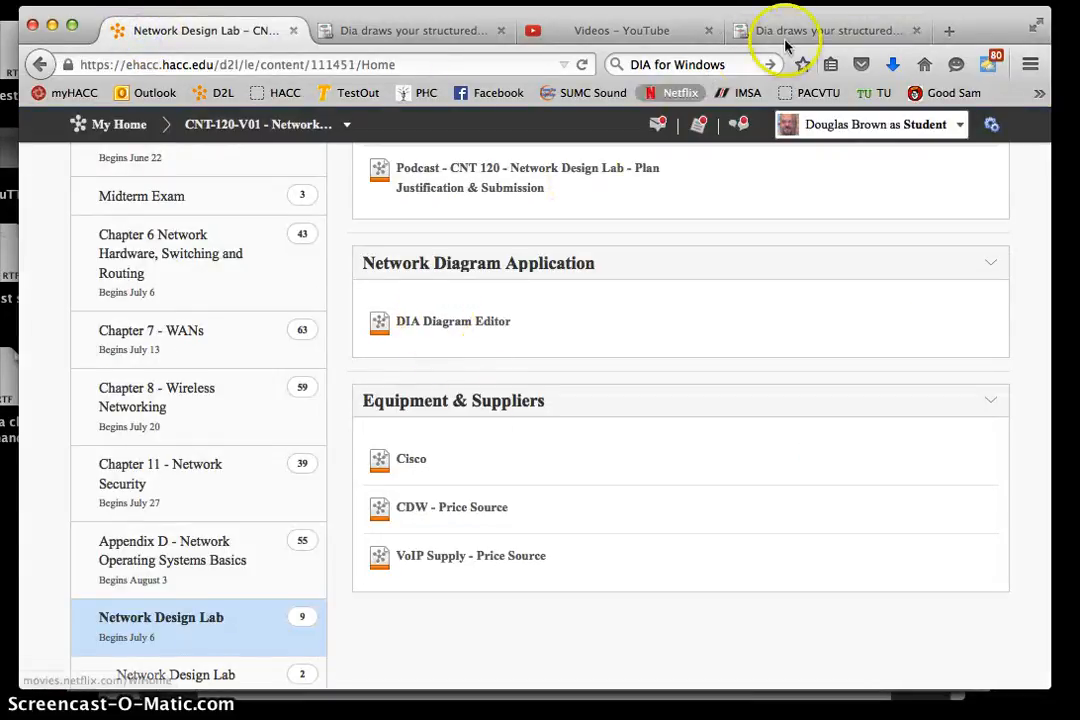
{"action": "left_click", "coordinate": [823, 32]}
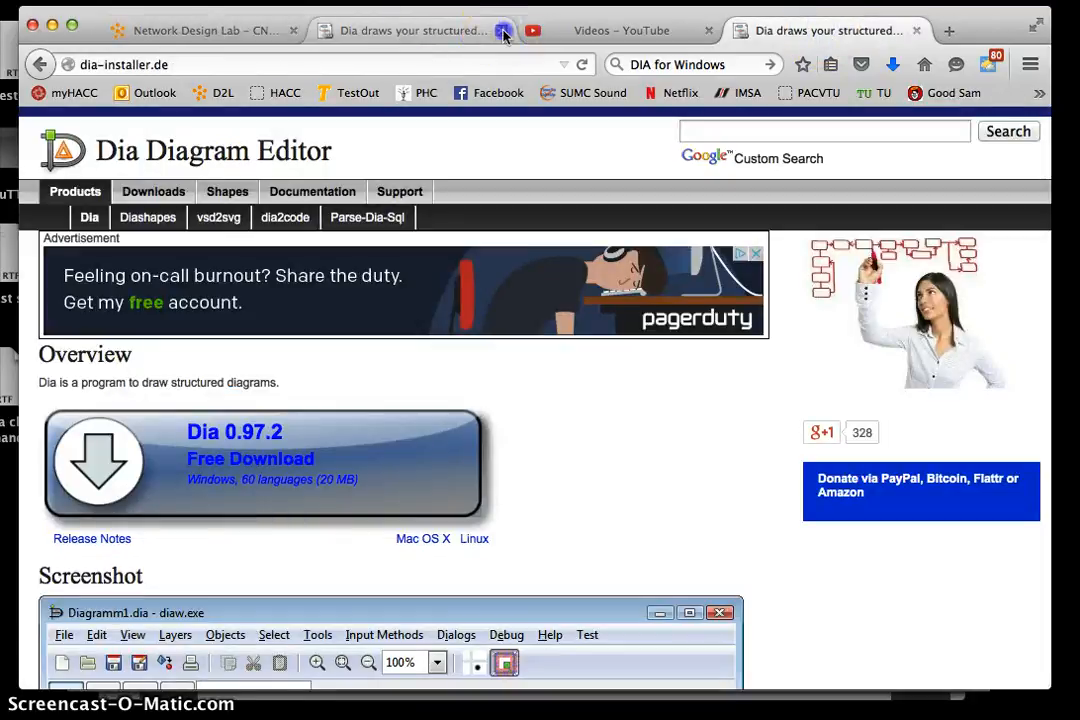
{"action": "left_click", "coordinate": [501, 30]}
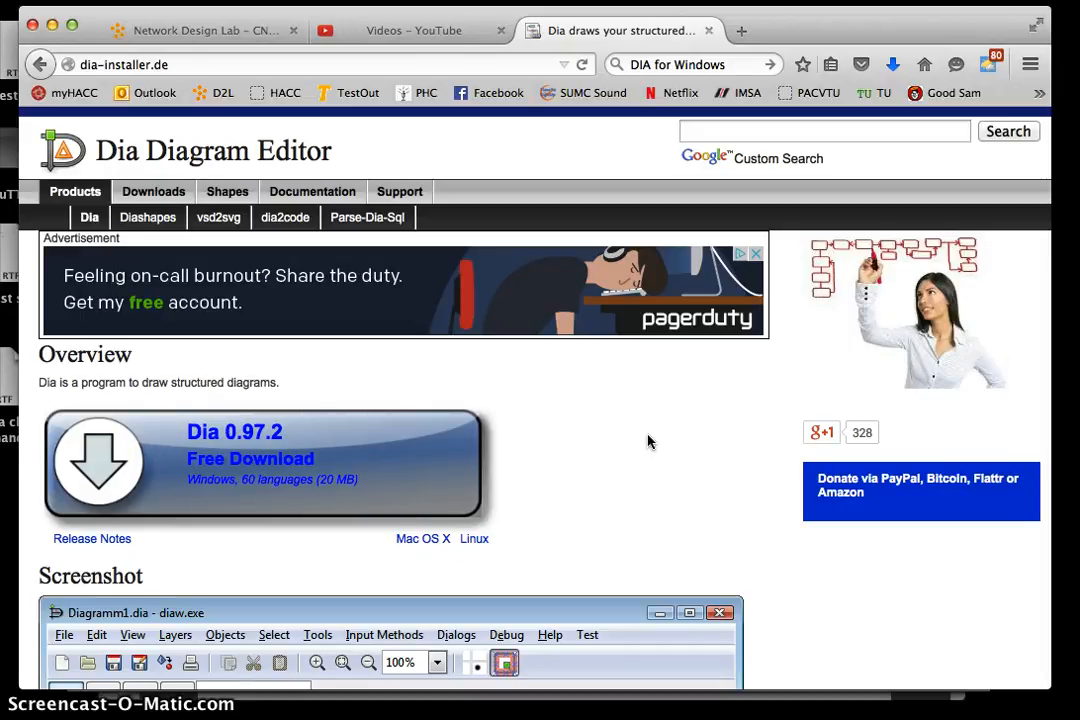
{"action": "scroll", "coordinate": [620, 480], "scroll_direction": "down", "scroll_amount": 1}
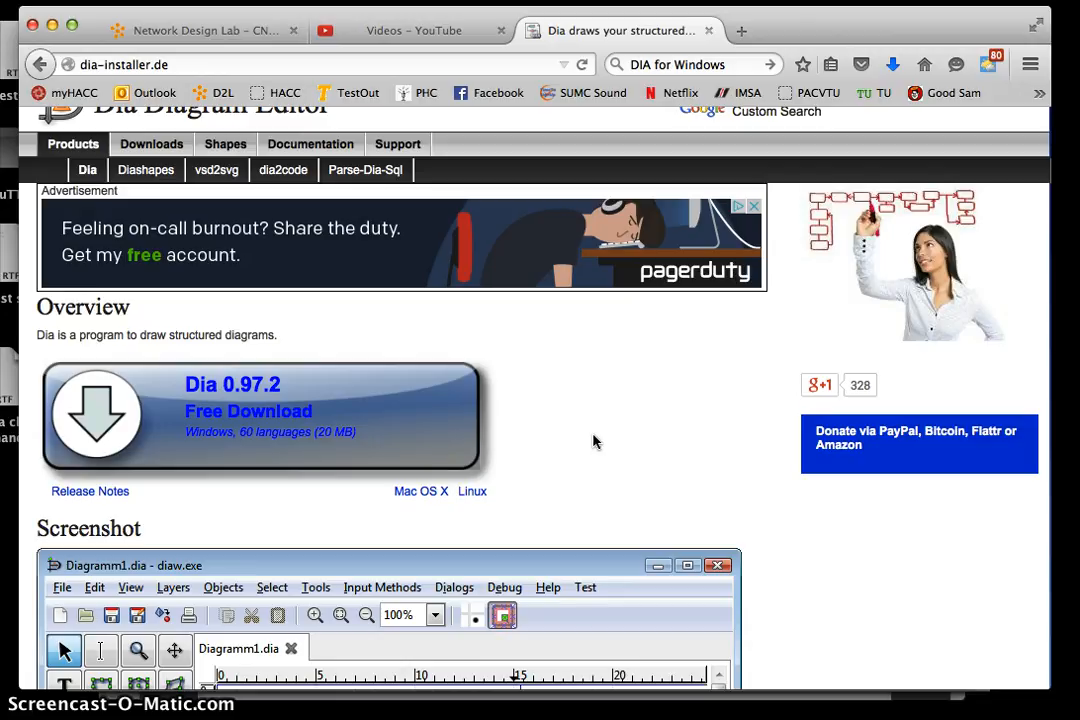
{"action": "scroll", "coordinate": [593, 441], "scroll_direction": "down", "scroll_amount": 2}
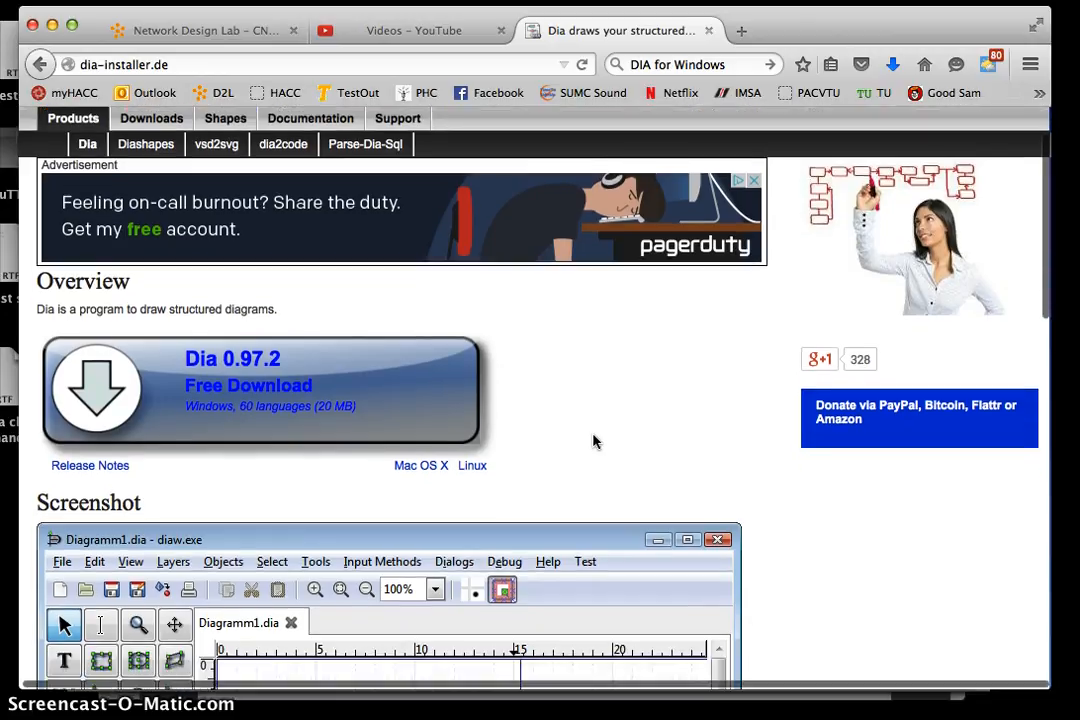
{"action": "scroll", "coordinate": [593, 441], "scroll_direction": "down", "scroll_amount": 2}
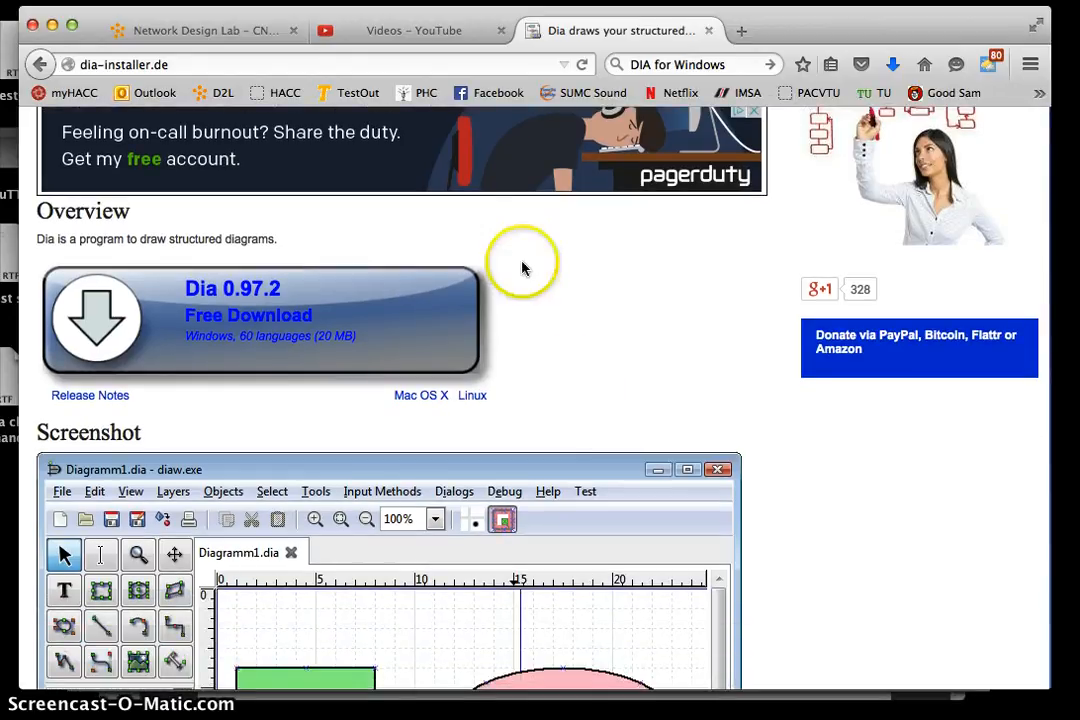
- Put the browser away, switch to Dia with Diagram1.dia, and move and enlarge its window to fill most of the screen
{"action": "left_click", "coordinate": [32, 24]}
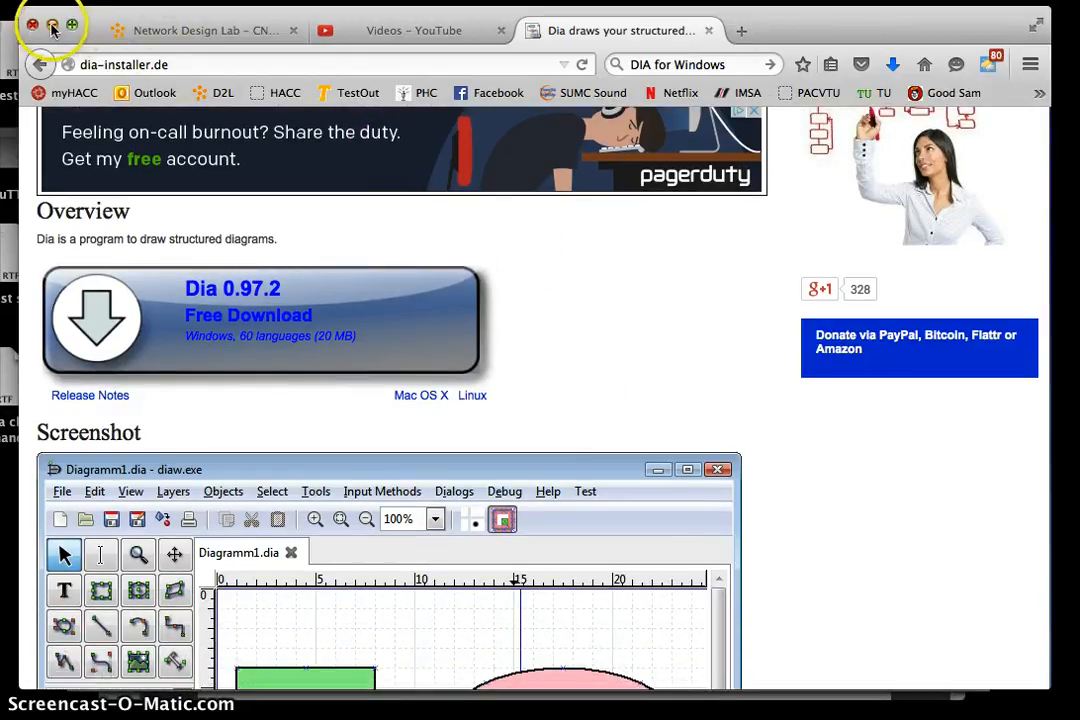
{"action": "left_click", "coordinate": [554, 527]}
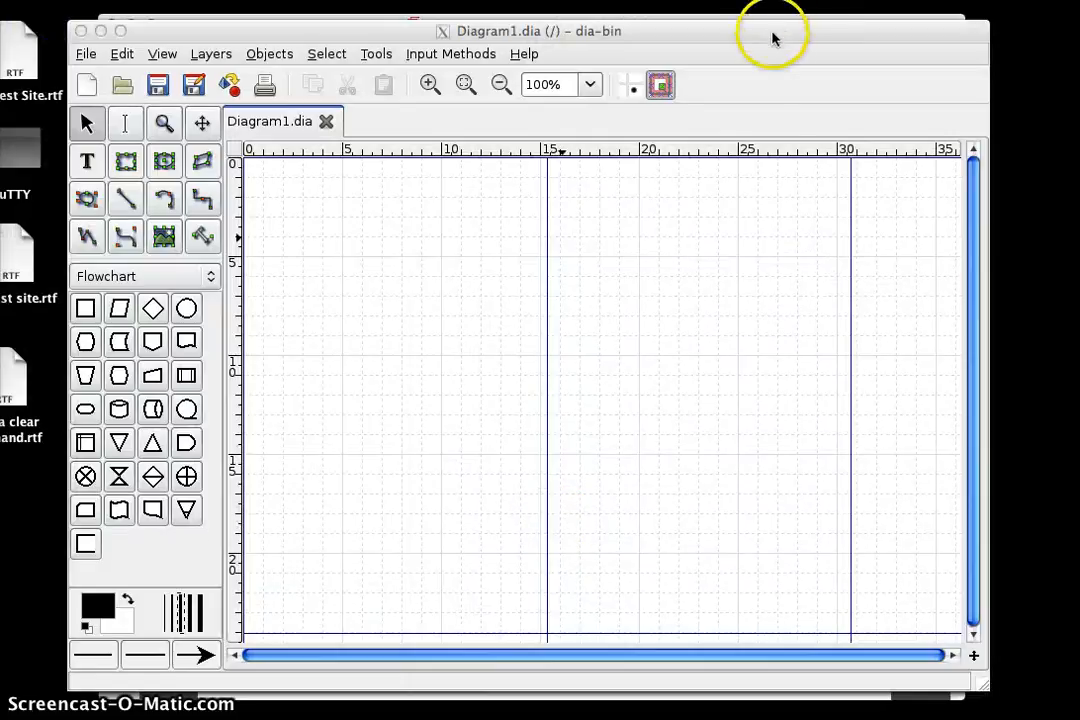
{"action": "left_click_drag", "start_coordinate": [750, 29], "coordinate": [715, 25]}
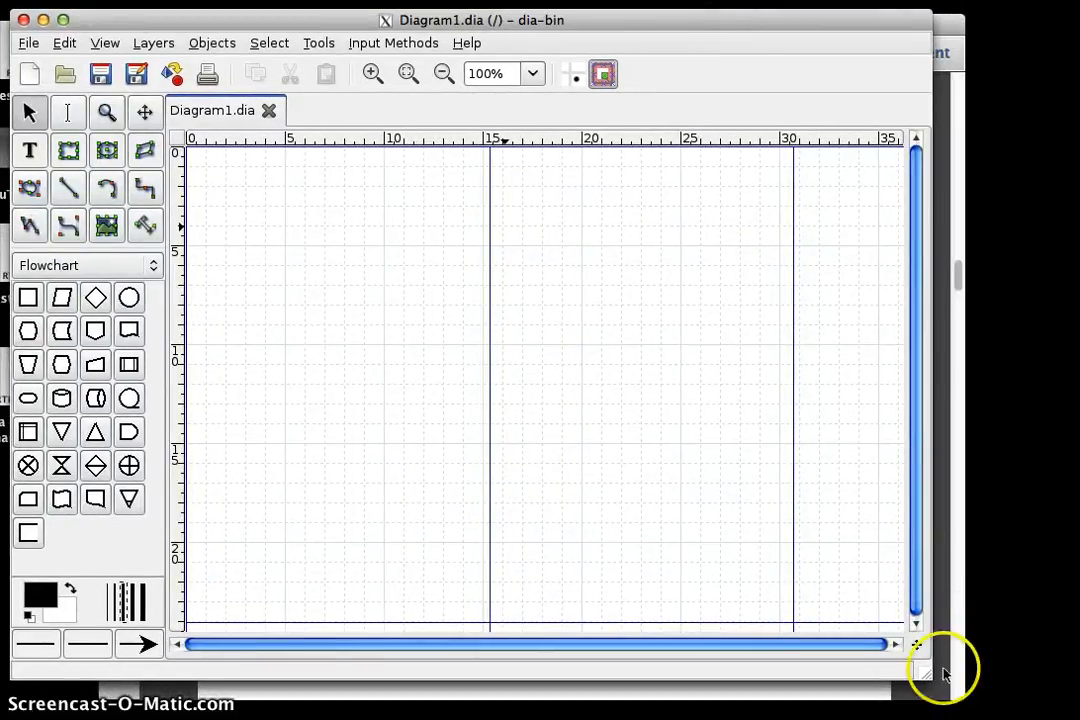
{"action": "left_click_drag", "start_coordinate": [925, 673], "coordinate": [1078, 698]}
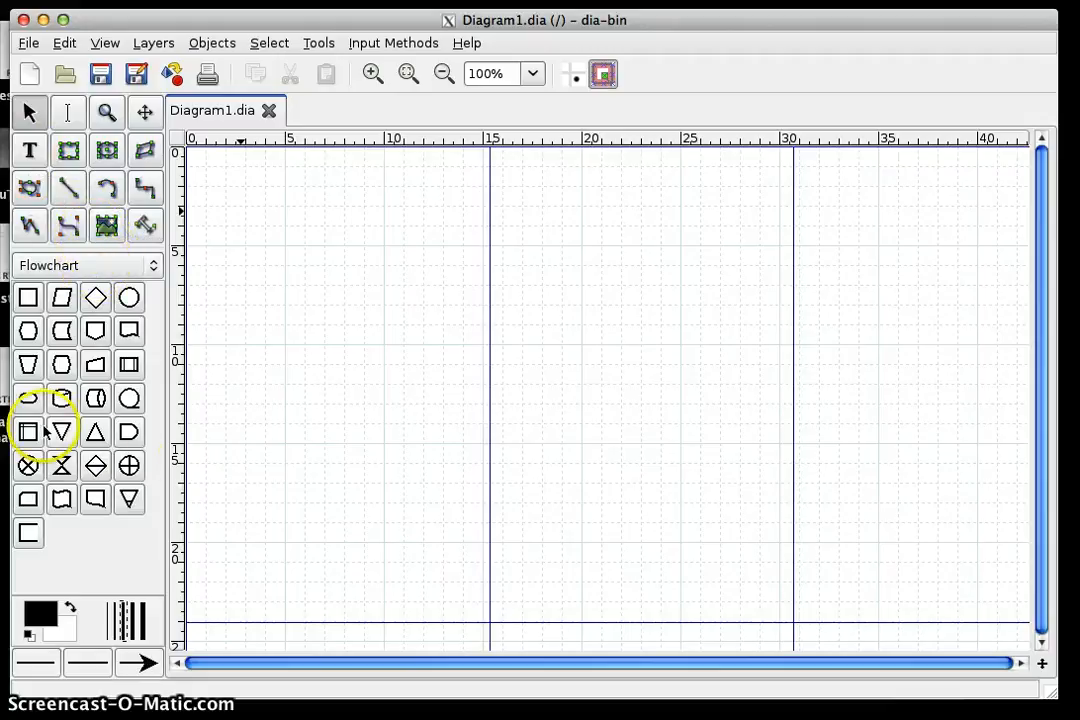
- Look through the available shape sheets and load the Cisco - Switch sheet
{"action": "left_click", "coordinate": [100, 270]}
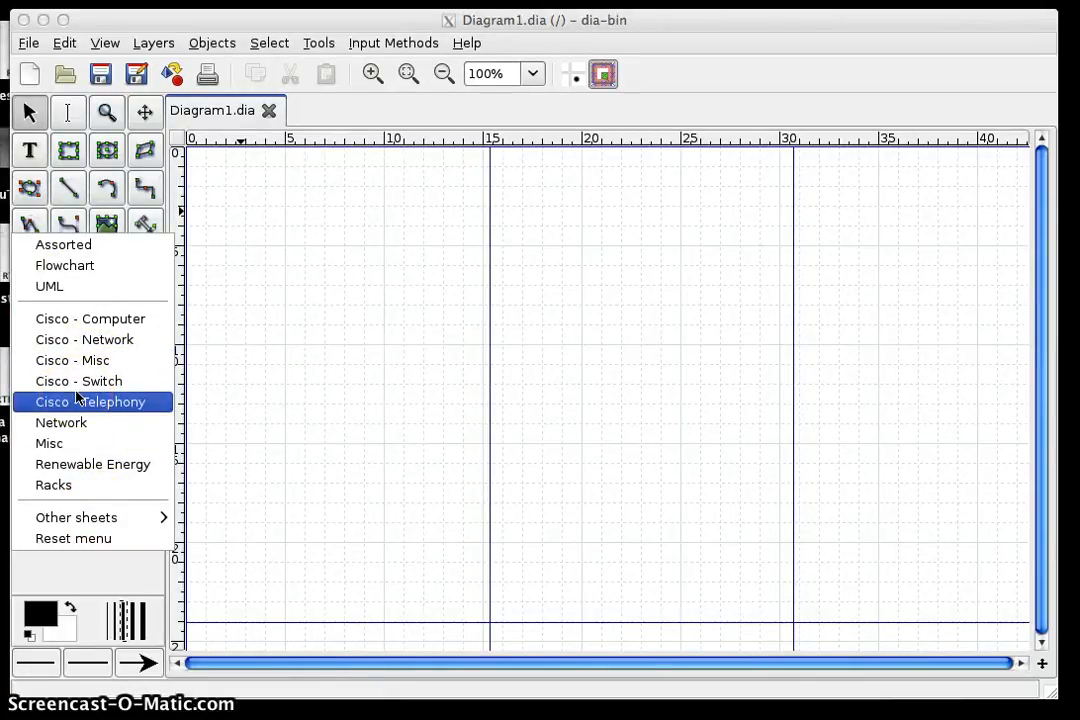
{"action": "mouse_move", "coordinate": [84, 515]}
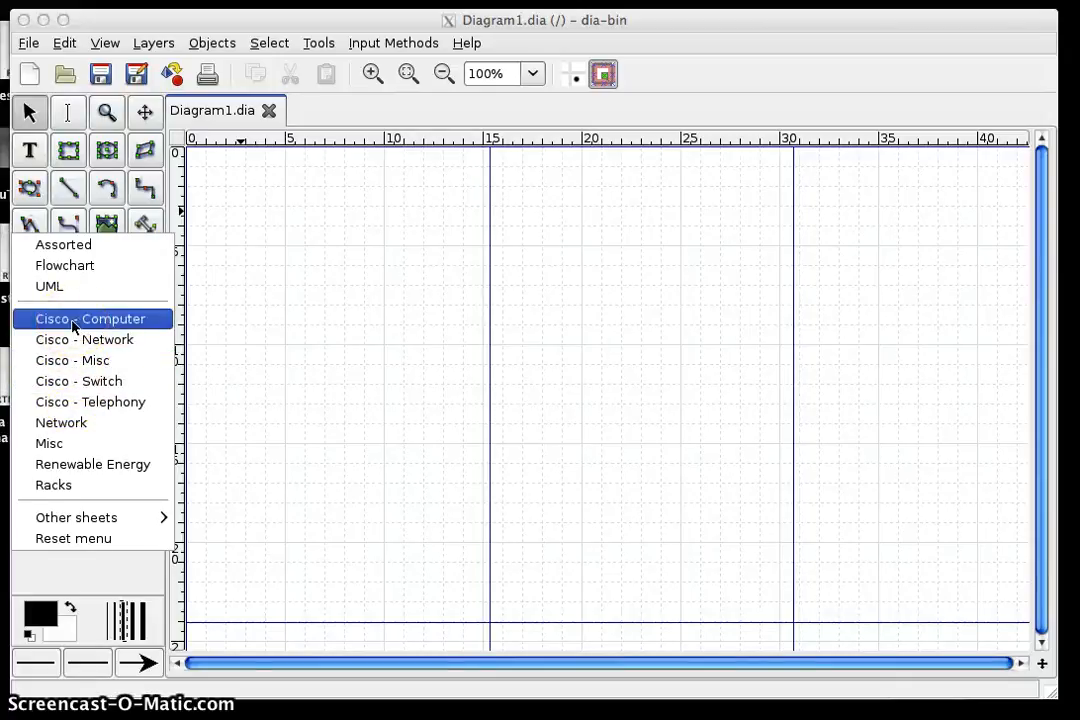
{"action": "left_click_drag", "start_coordinate": [72, 325], "coordinate": [75, 381]}
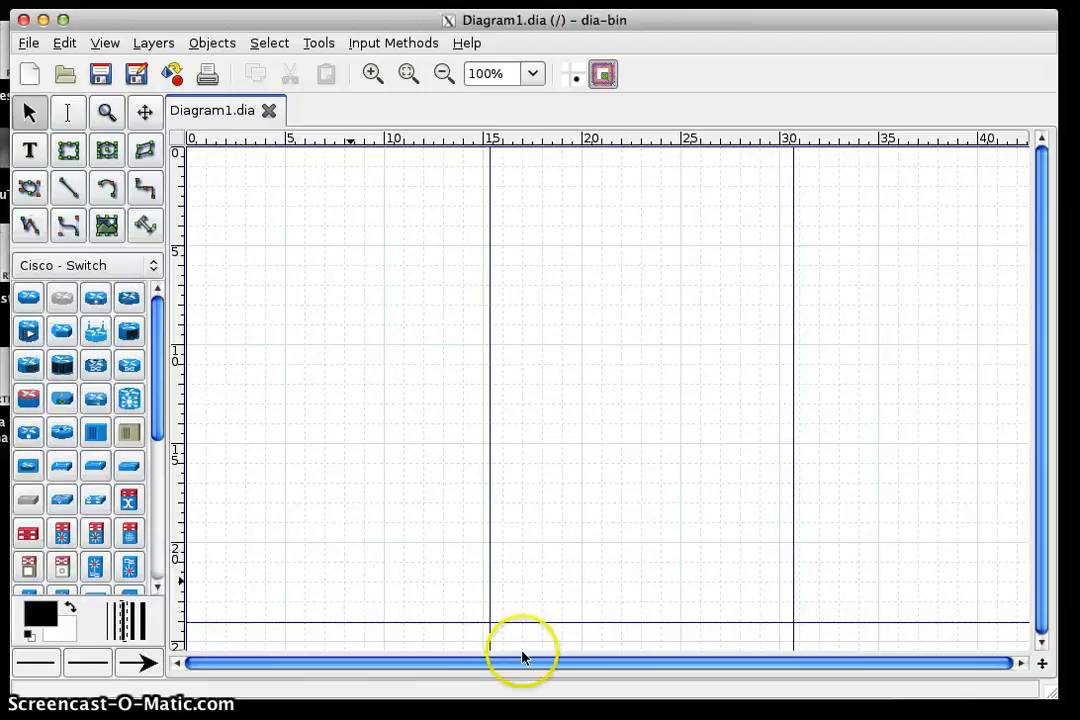
- Switch to the Network_Design_Lab PDF and examine the Part 1 diagram requirements, the rubric, the office layout and the site's network plan on page 9
{"action": "left_click", "coordinate": [930, 700]}
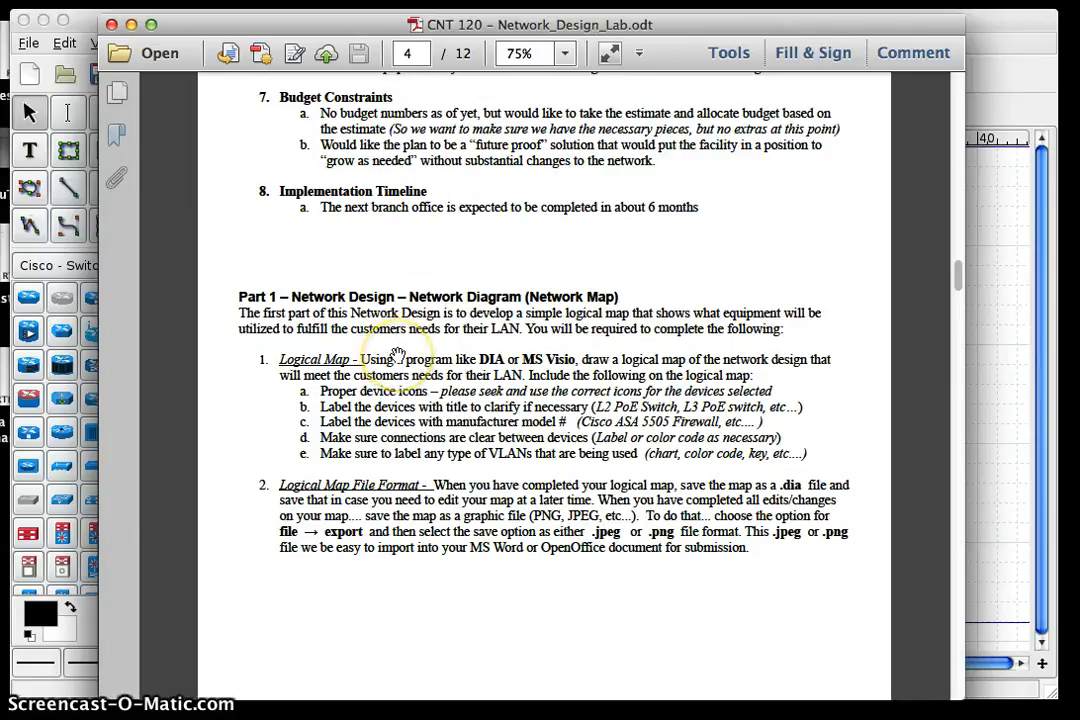
{"action": "scroll", "coordinate": [400, 350], "scroll_direction": "down", "scroll_amount": 10}
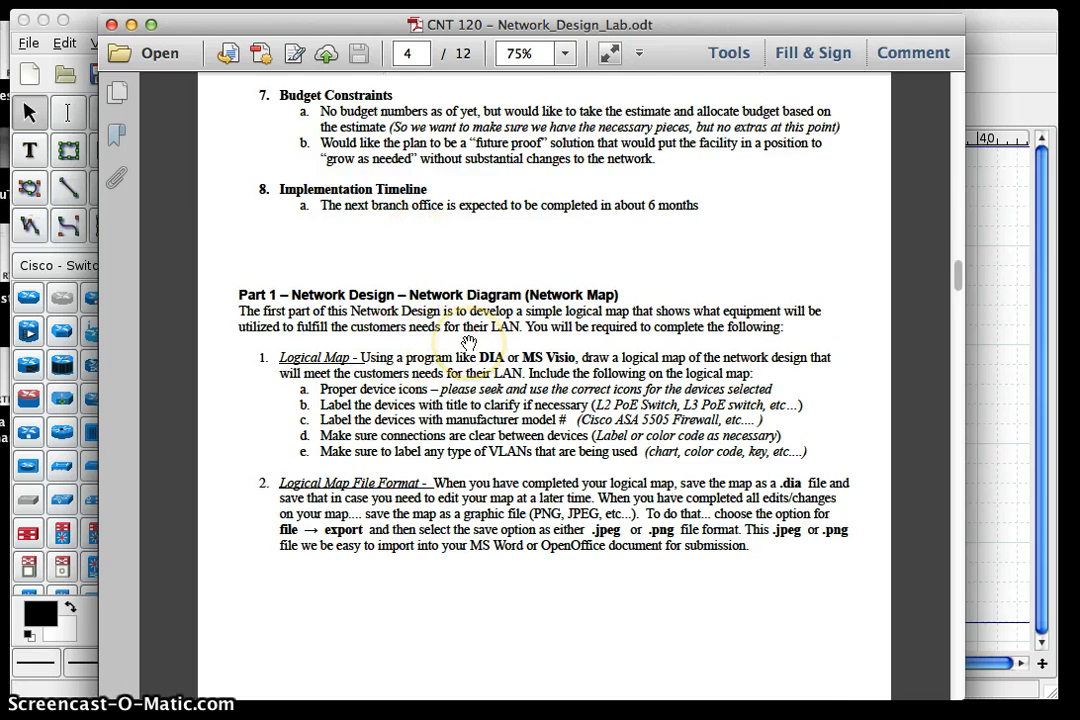
{"action": "scroll", "coordinate": [468, 343], "scroll_direction": "down", "scroll_amount": 20}
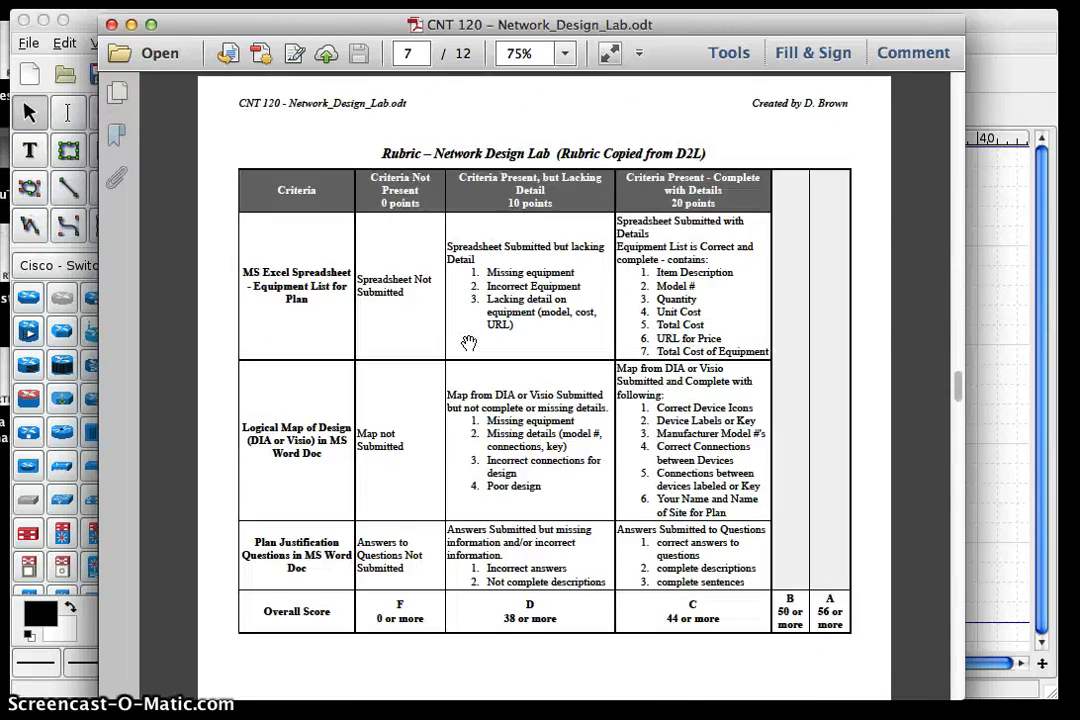
{"action": "scroll", "coordinate": [468, 343], "scroll_direction": "down", "scroll_amount": 3}
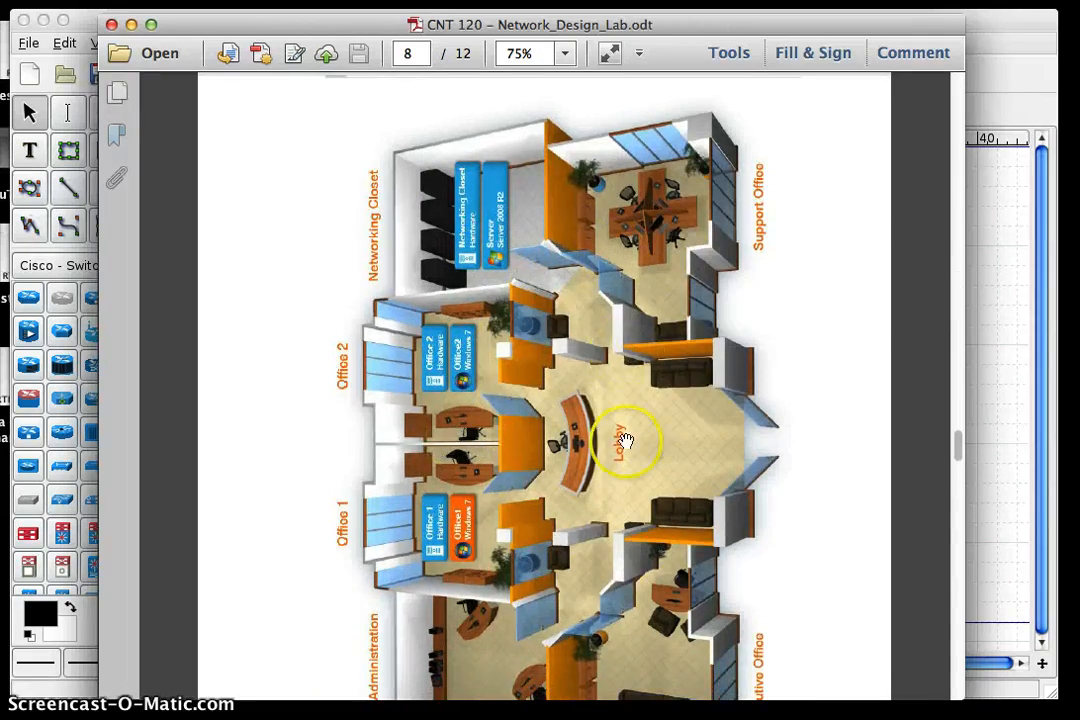
{"action": "scroll", "coordinate": [491, 368], "scroll_direction": "down", "scroll_amount": 10}
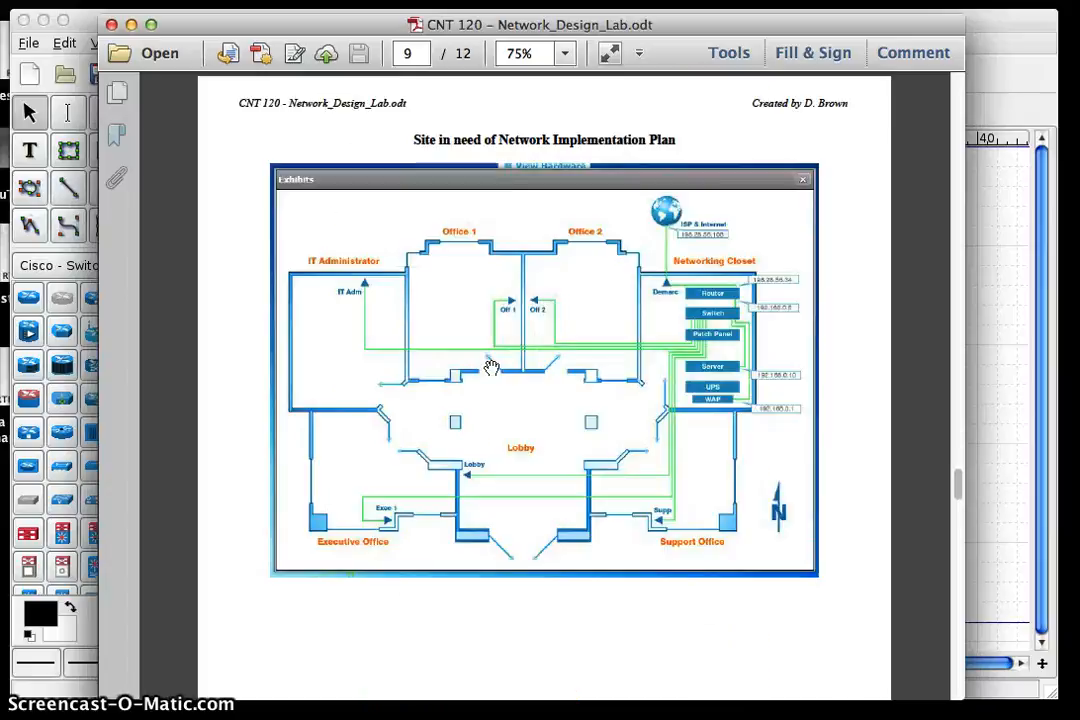
{"action": "scroll", "coordinate": [491, 368], "scroll_direction": "up", "scroll_amount": 10}
{"action": "scroll", "coordinate": [491, 368], "scroll_direction": "down", "scroll_amount": 4}
{"action": "scroll", "coordinate": [491, 368], "scroll_direction": "down", "scroll_amount": 8}
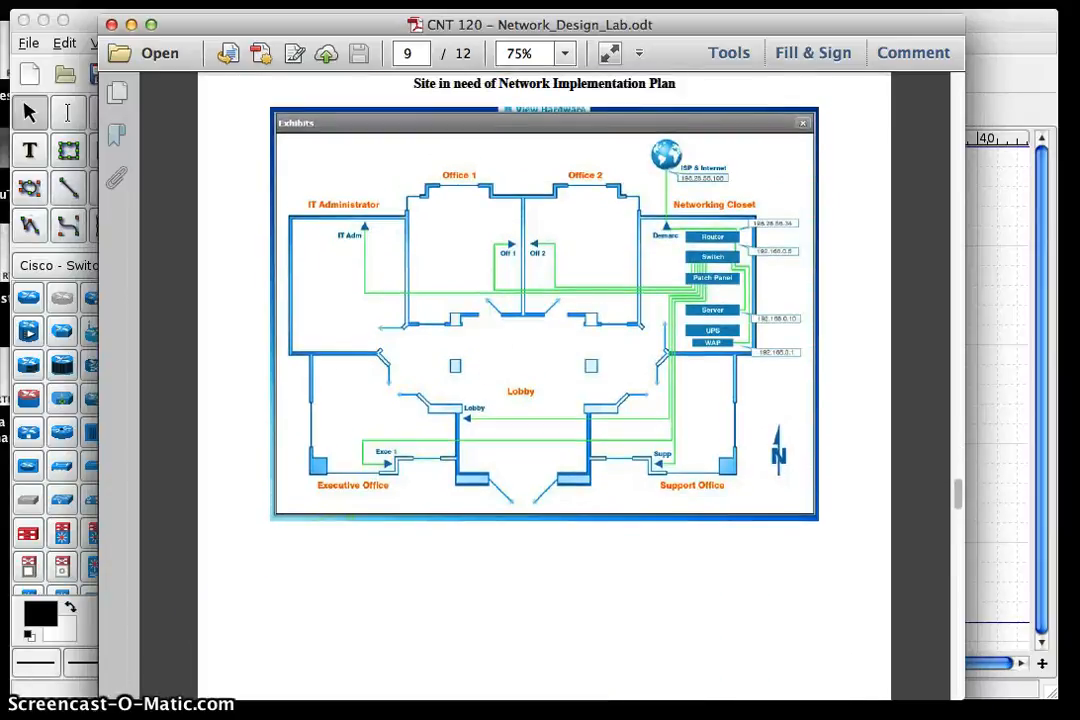
{"action": "left_click", "coordinate": [747, 588]}
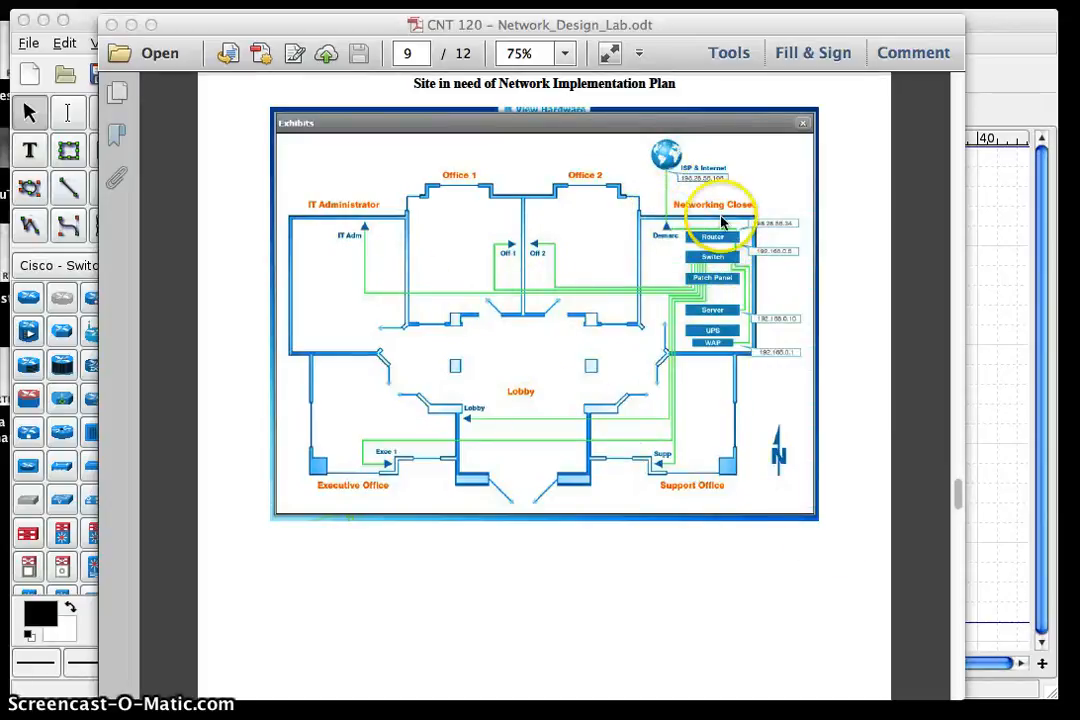
- Return to Dia and place a white cloud from the Cisco - Network sheet near the upper left of the diagram, at about (7, 3.5)
{"action": "left_click", "coordinate": [1008, 272]}
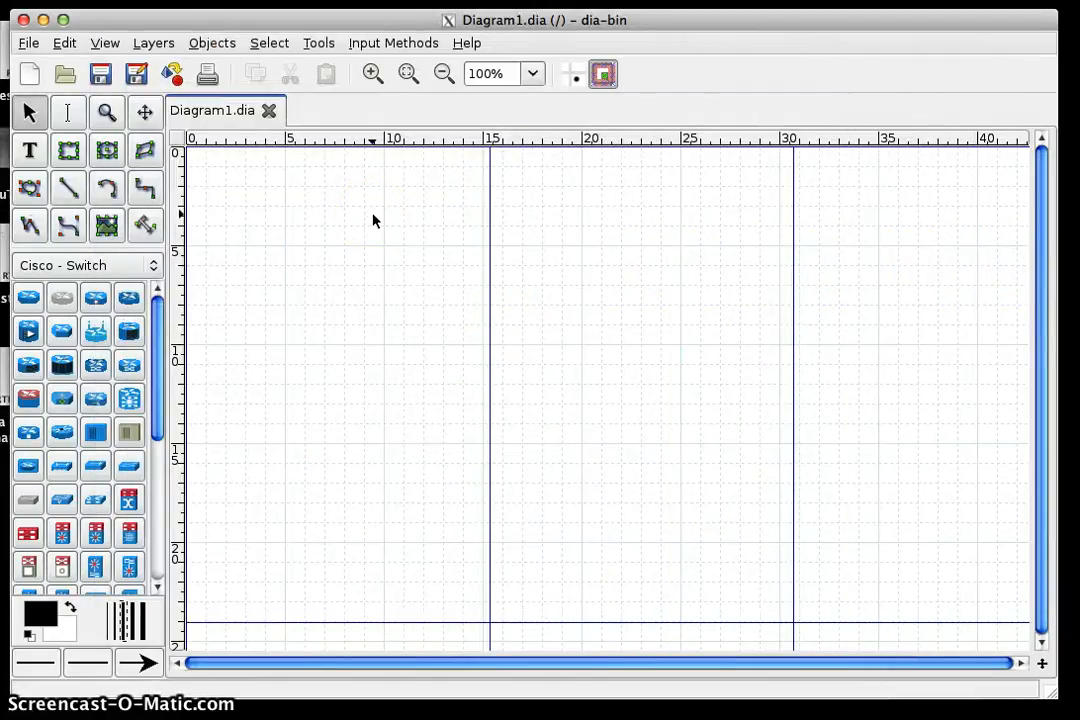
{"action": "left_click", "coordinate": [137, 268]}
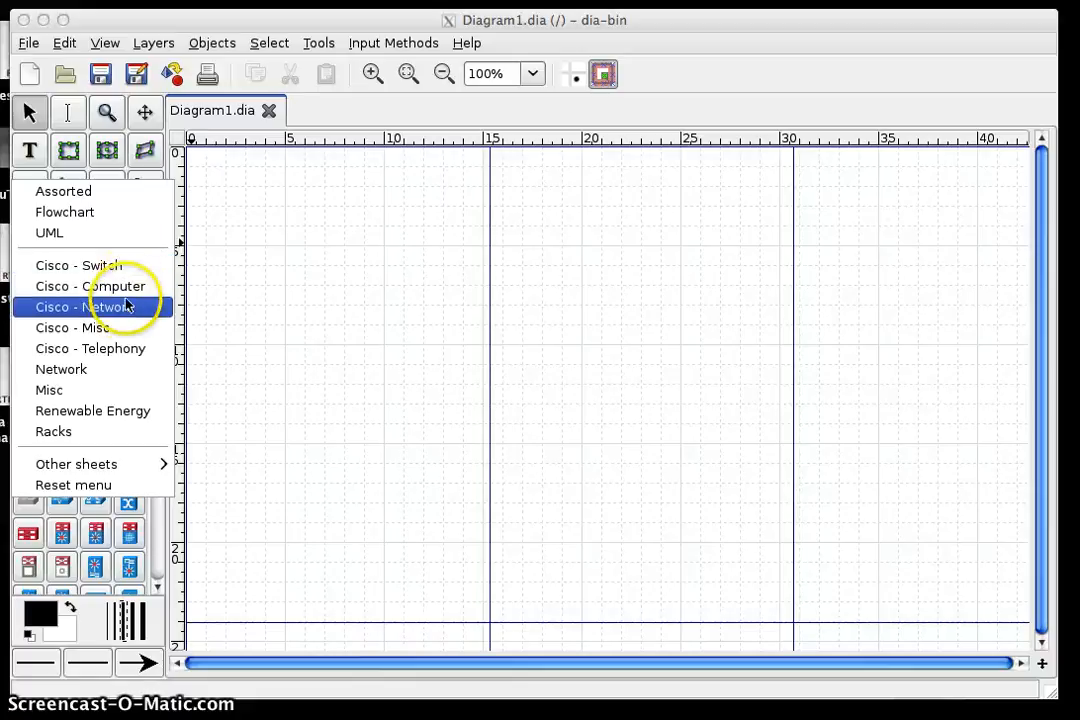
{"action": "left_click", "coordinate": [118, 307]}
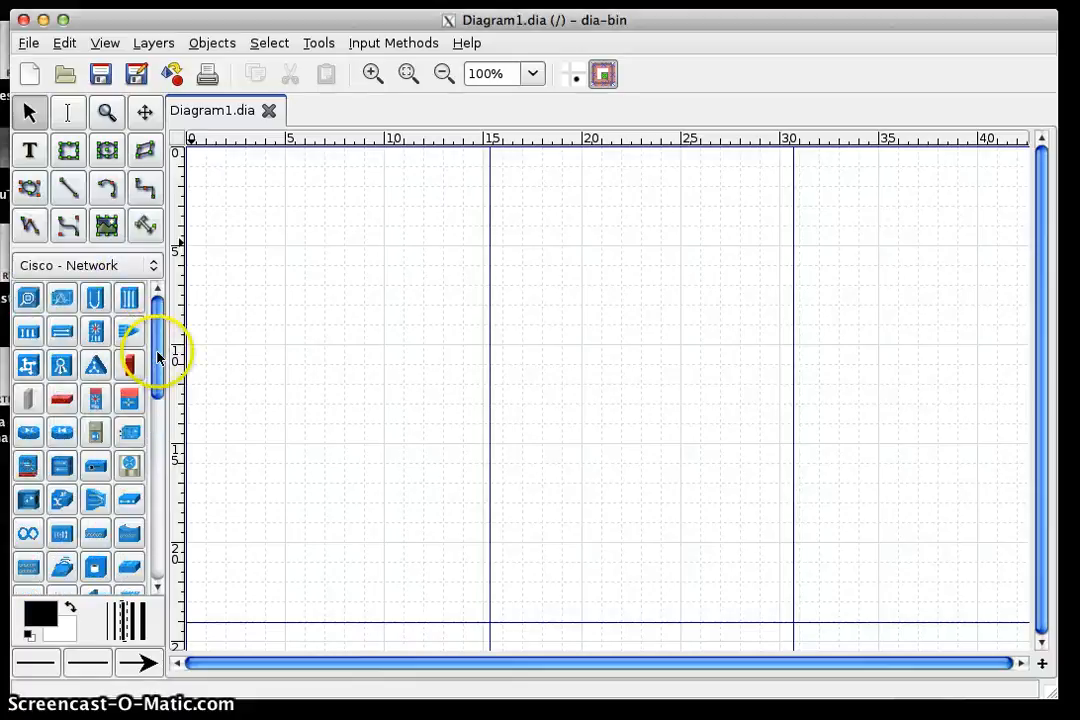
{"action": "left_click_drag", "start_coordinate": [159, 356], "coordinate": [157, 514]}
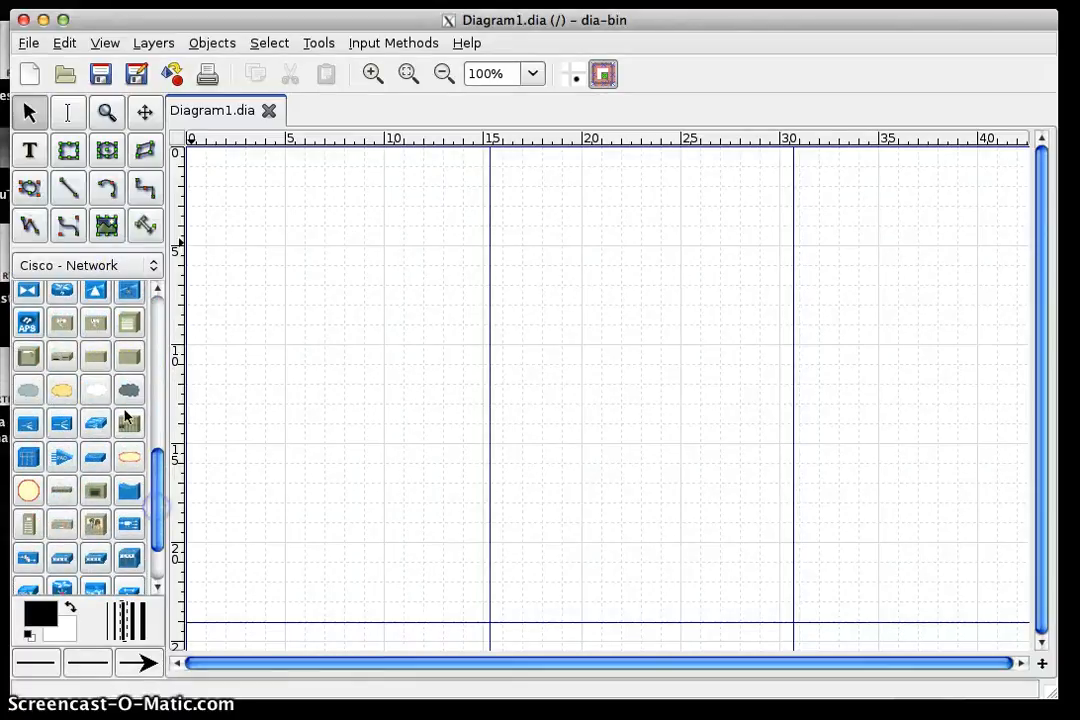
{"action": "left_click", "coordinate": [94, 391]}
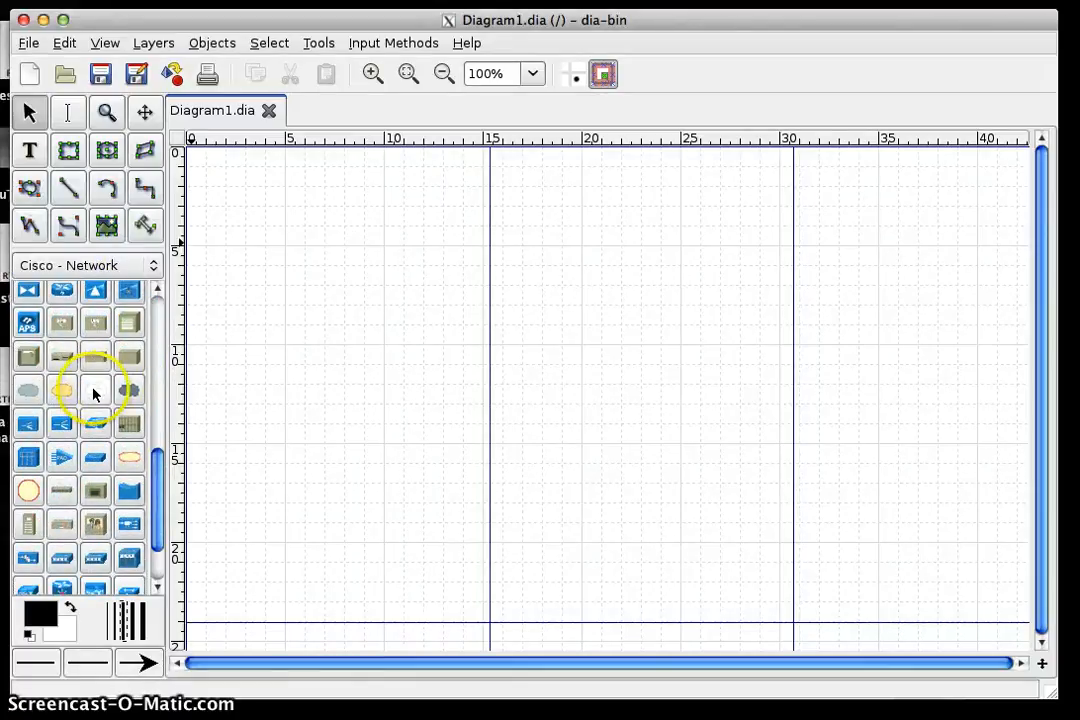
{"action": "left_click", "coordinate": [333, 216]}
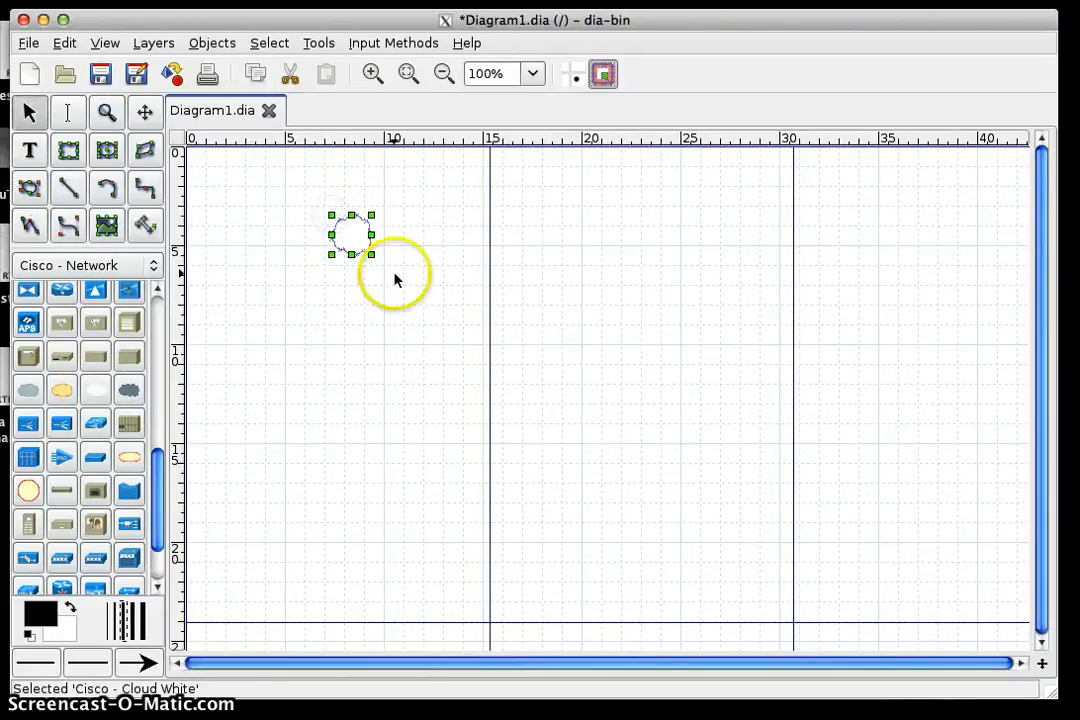
- Enlarge the white cloud to about 7.3 by 3.7 units and label its centre with the text ISP
{"action": "left_click_drag", "start_coordinate": [370, 258], "coordinate": [476, 288]}
{"action": "left_click_drag", "start_coordinate": [430, 250], "coordinate": [387, 220]}
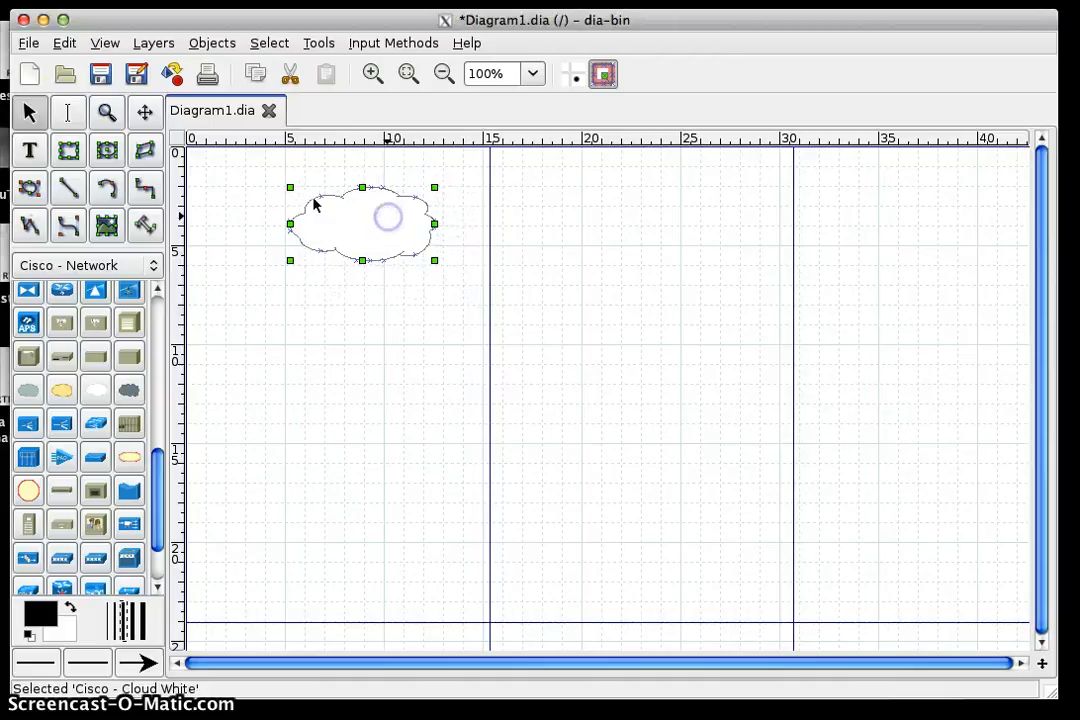
{"action": "left_click", "coordinate": [31, 148]}
{"action": "left_click", "coordinate": [350, 223]}
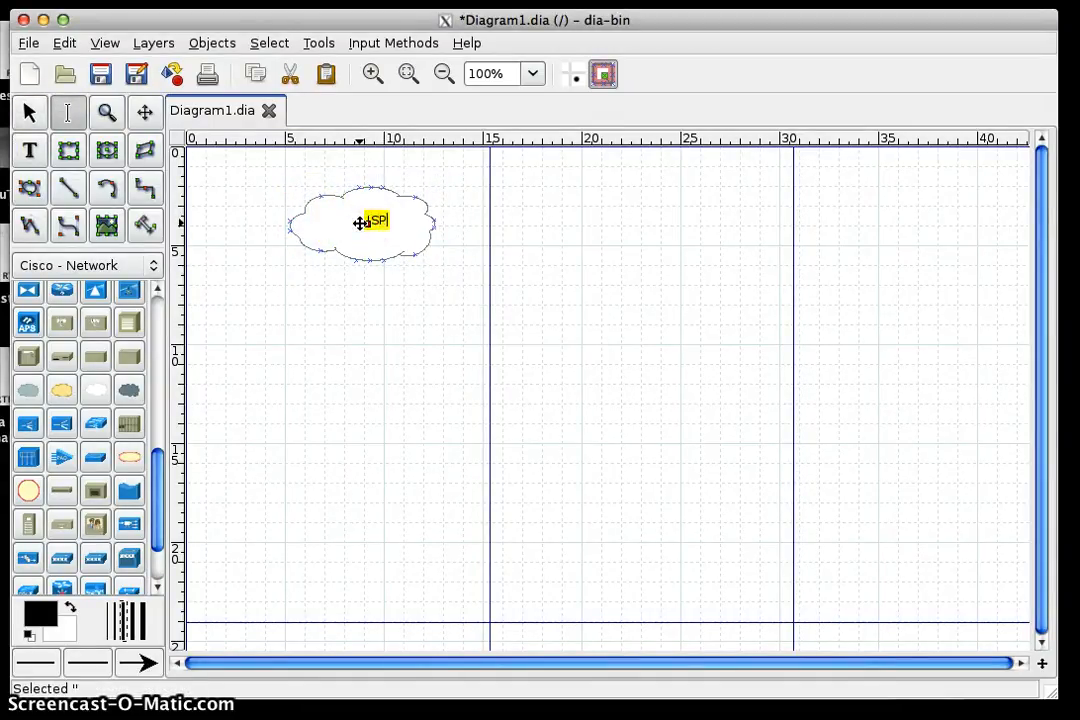
{"action": "left_click", "coordinate": [386, 233]}
{"action": "left_click", "coordinate": [410, 318]}
{"action": "left_click", "coordinate": [374, 219]}
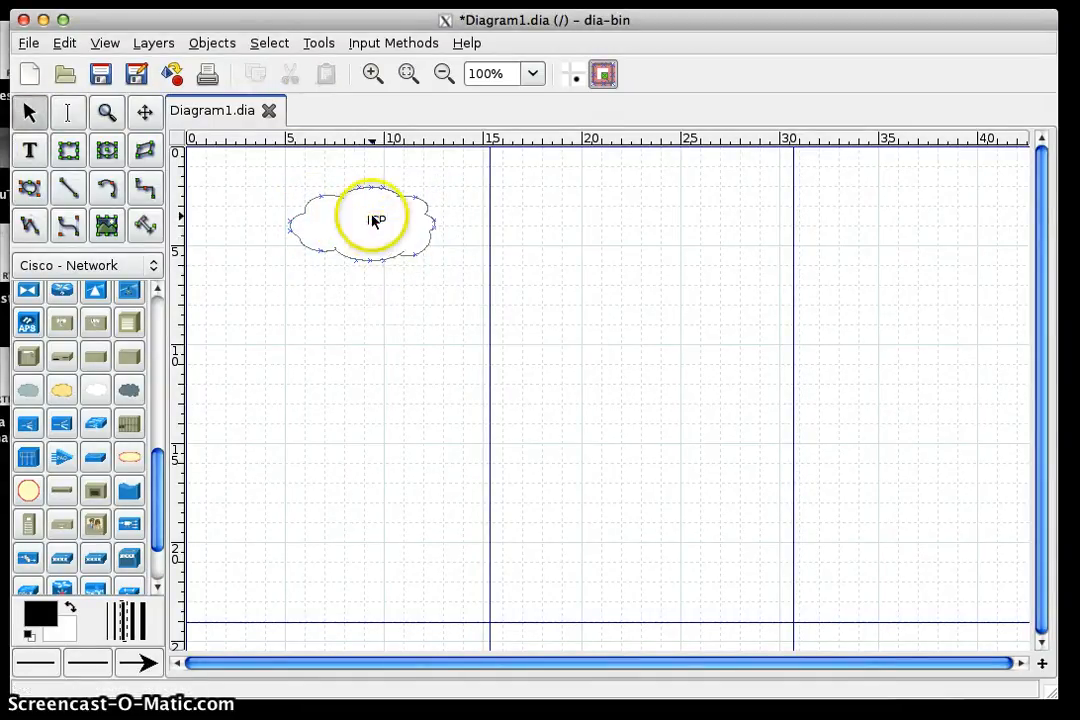
{"action": "left_click_drag", "start_coordinate": [369, 221], "coordinate": [366, 219]}
{"action": "left_click", "coordinate": [416, 340]}
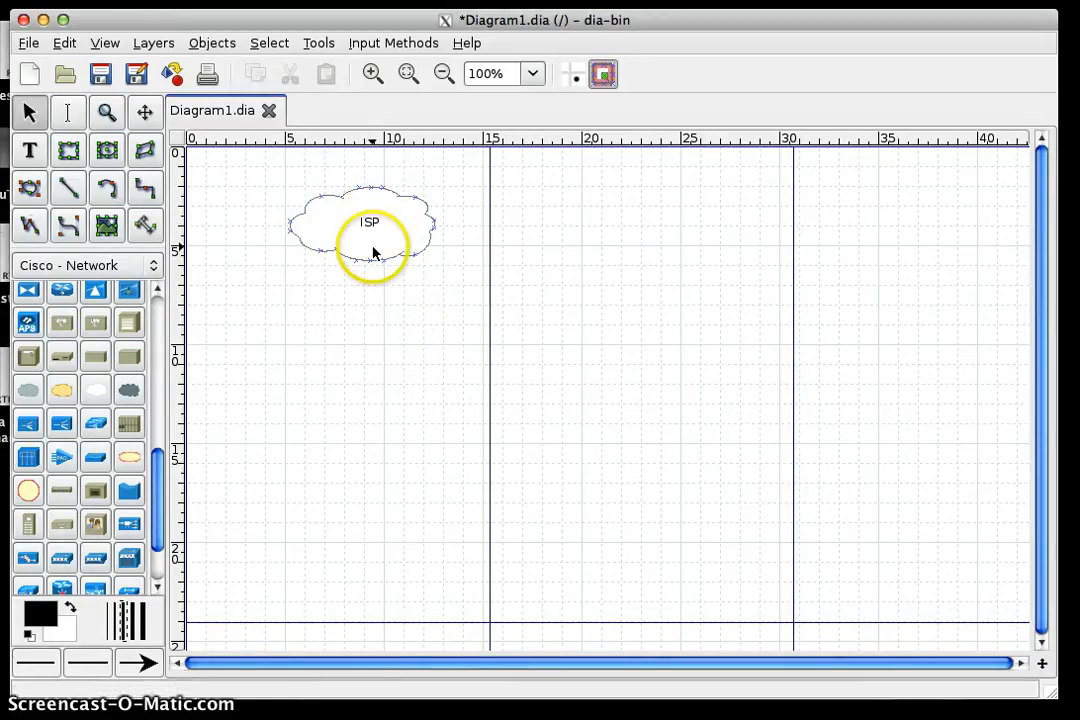
- Group the cloud with its ISP label and move the group to about (6, 1.9)
{"action": "left_click_drag", "start_coordinate": [425, 228], "coordinate": [489, 301]}
{"action": "left_click", "coordinate": [214, 43]}
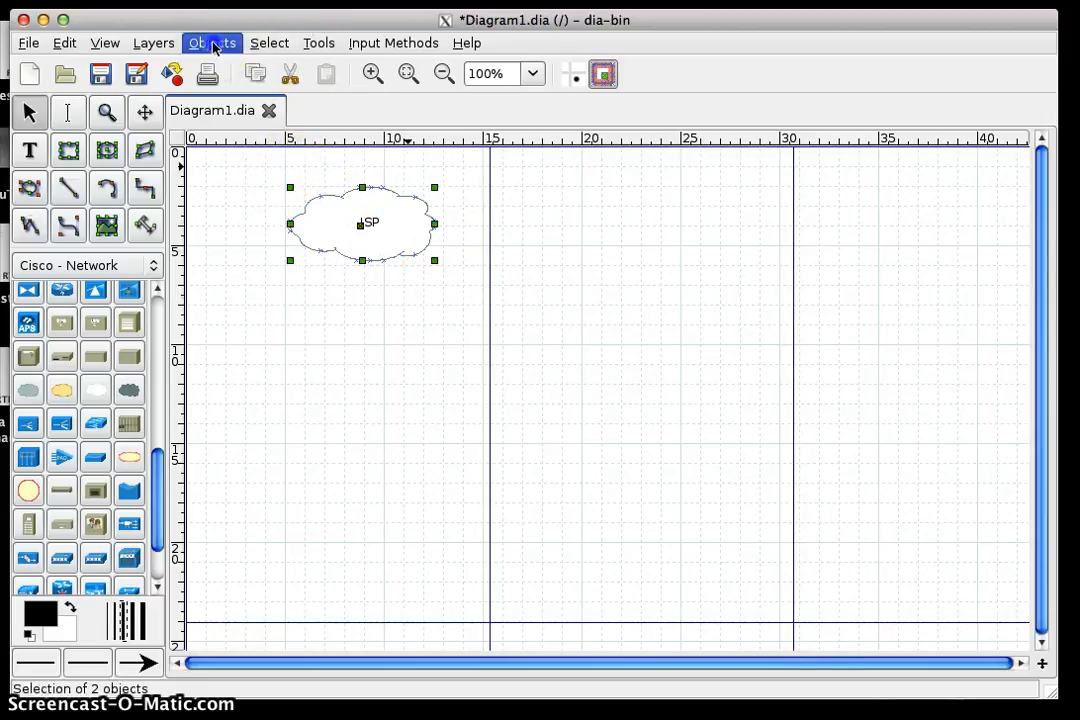
{"action": "left_click", "coordinate": [228, 175]}
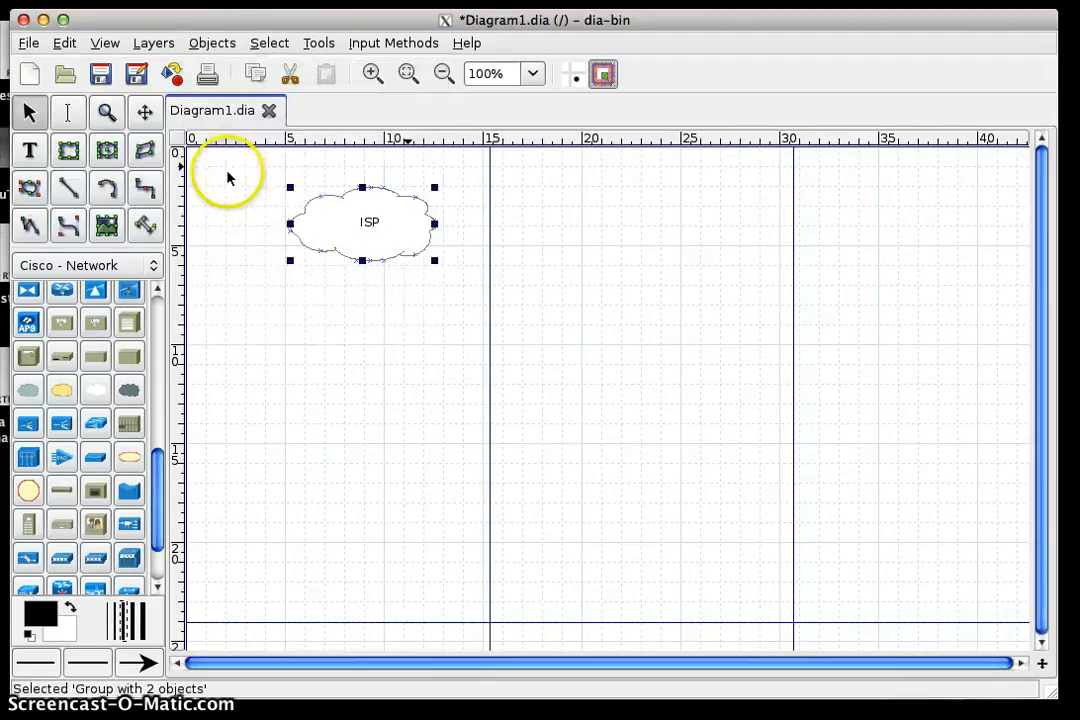
{"action": "left_click", "coordinate": [365, 274]}
{"action": "left_click_drag", "start_coordinate": [369, 253], "coordinate": [411, 193]}
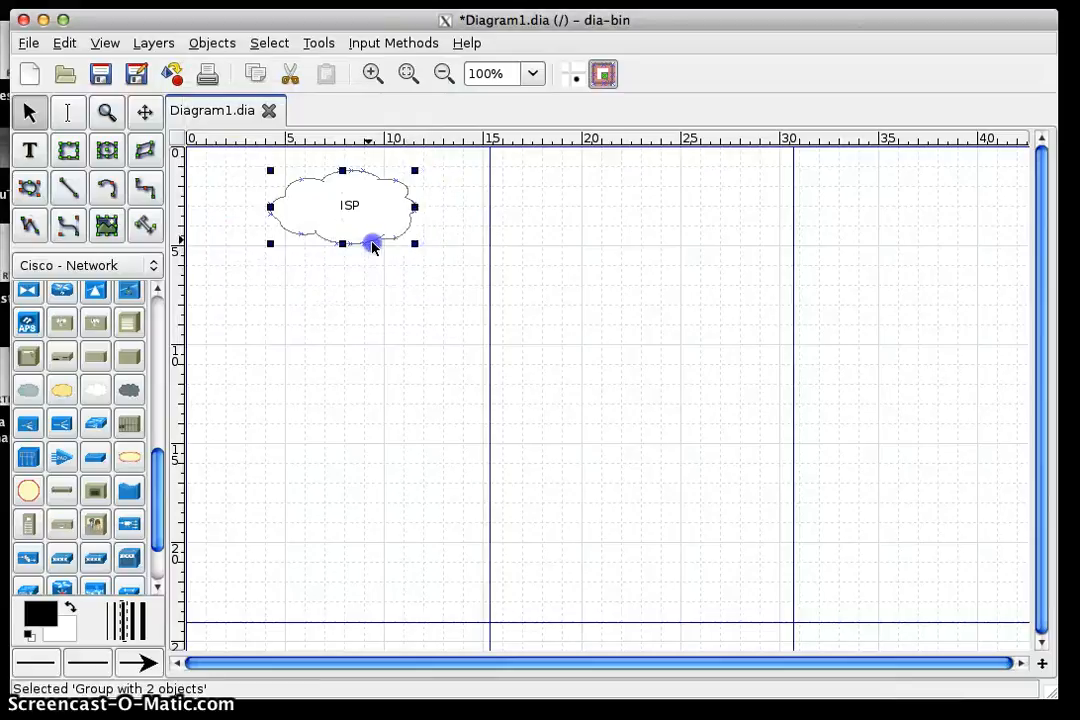
{"action": "left_click_drag", "start_coordinate": [376, 230], "coordinate": [410, 236]}
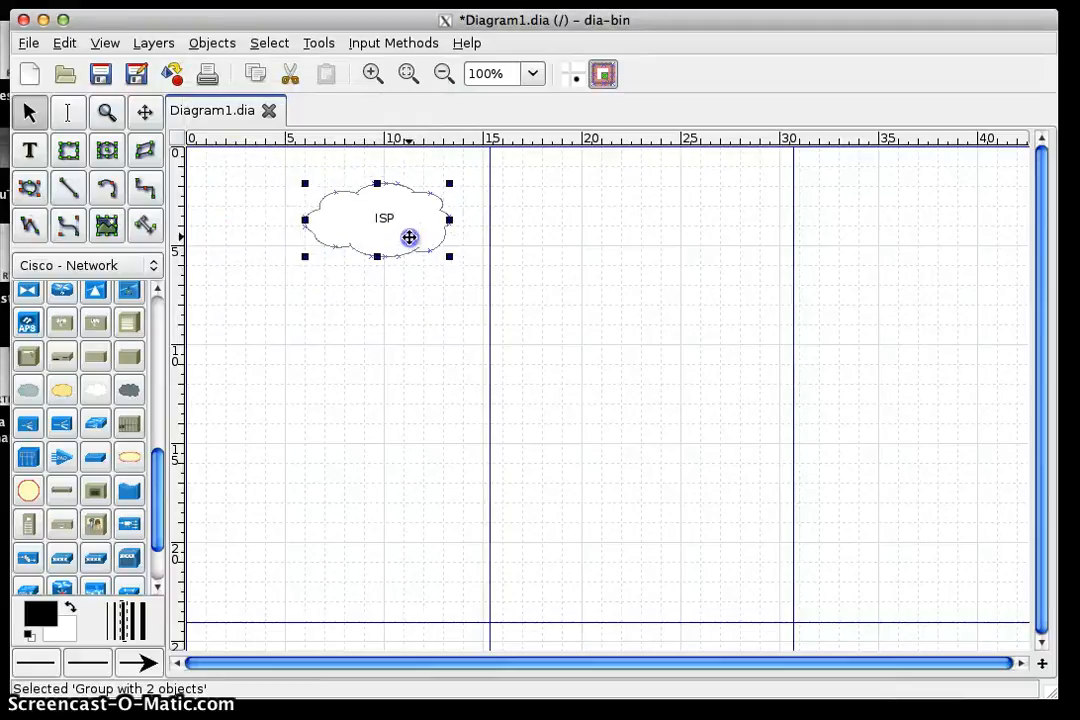
{"action": "left_click", "coordinate": [455, 365]}
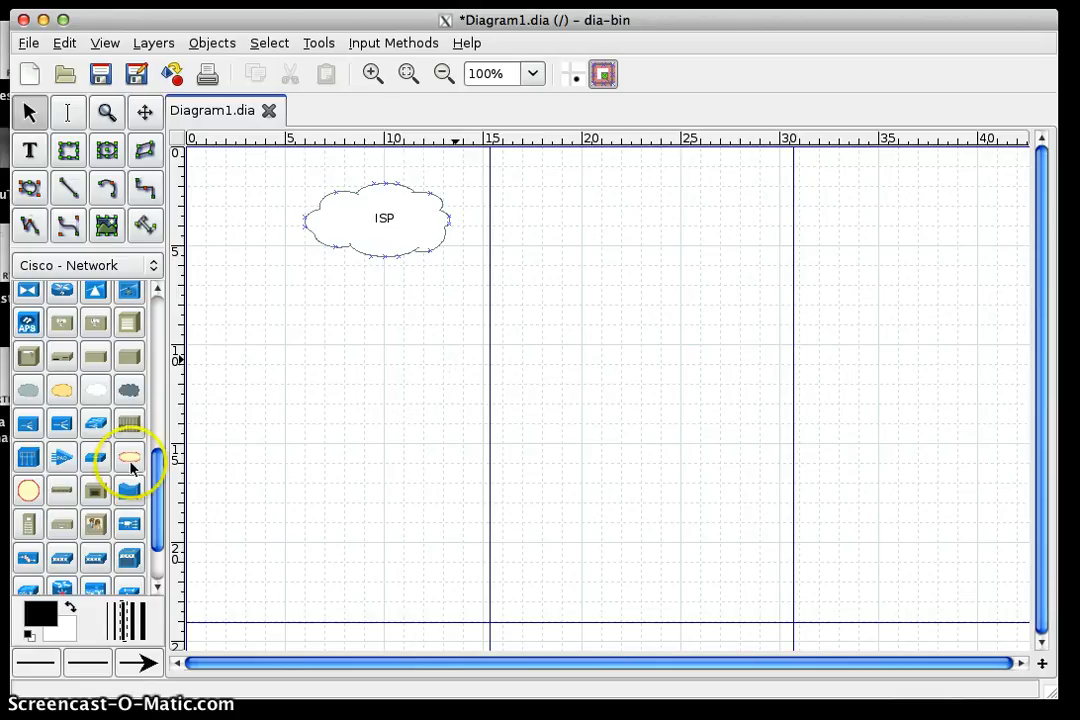
- Place a Firewall from the Cisco - Network sheet at about (17.3, 6.9) and enlarge it to about 1.4 by 3.4 units
{"action": "left_click", "coordinate": [157, 330]}
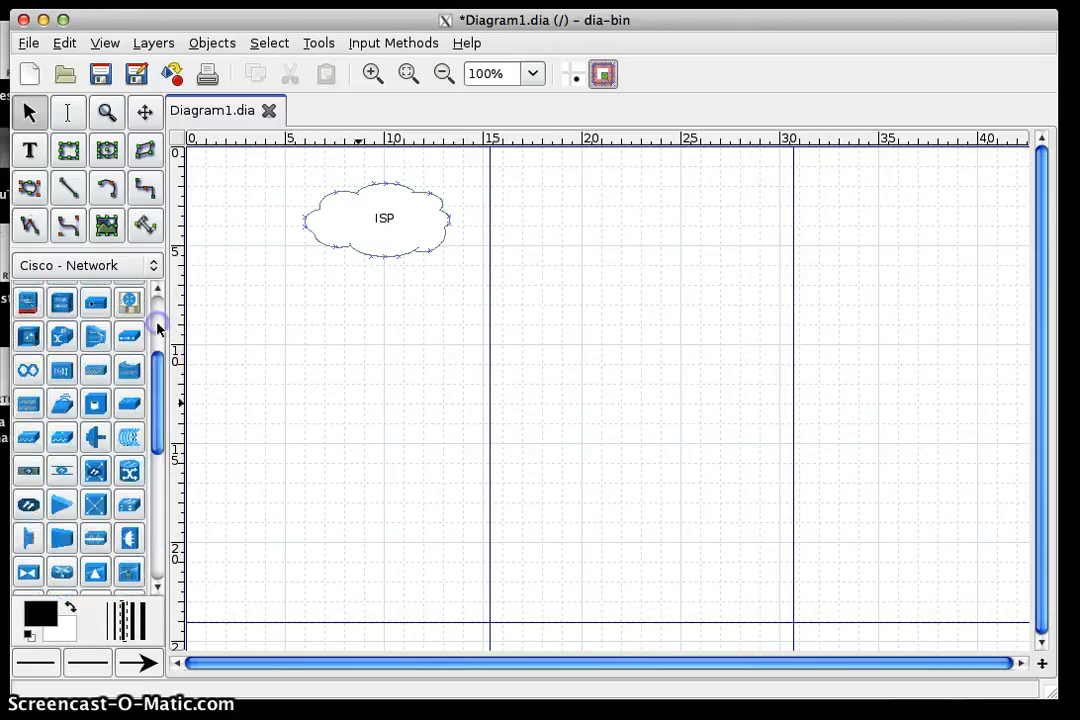
{"action": "left_click", "coordinate": [157, 330]}
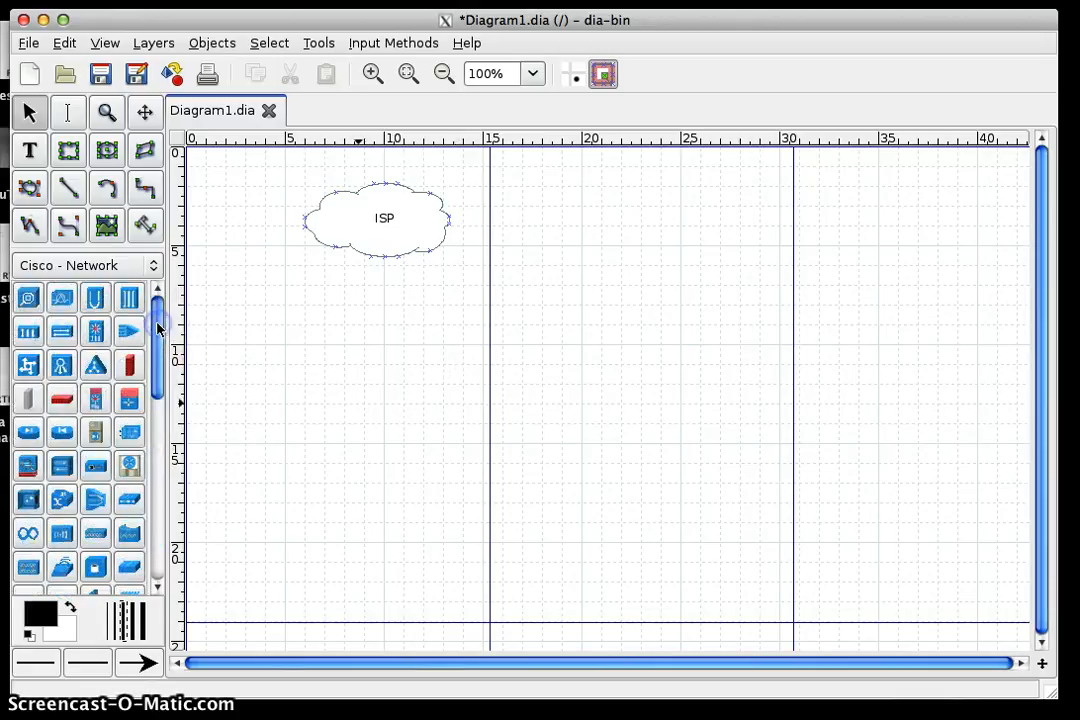
{"action": "left_click", "coordinate": [131, 367]}
{"action": "left_click", "coordinate": [530, 313]}
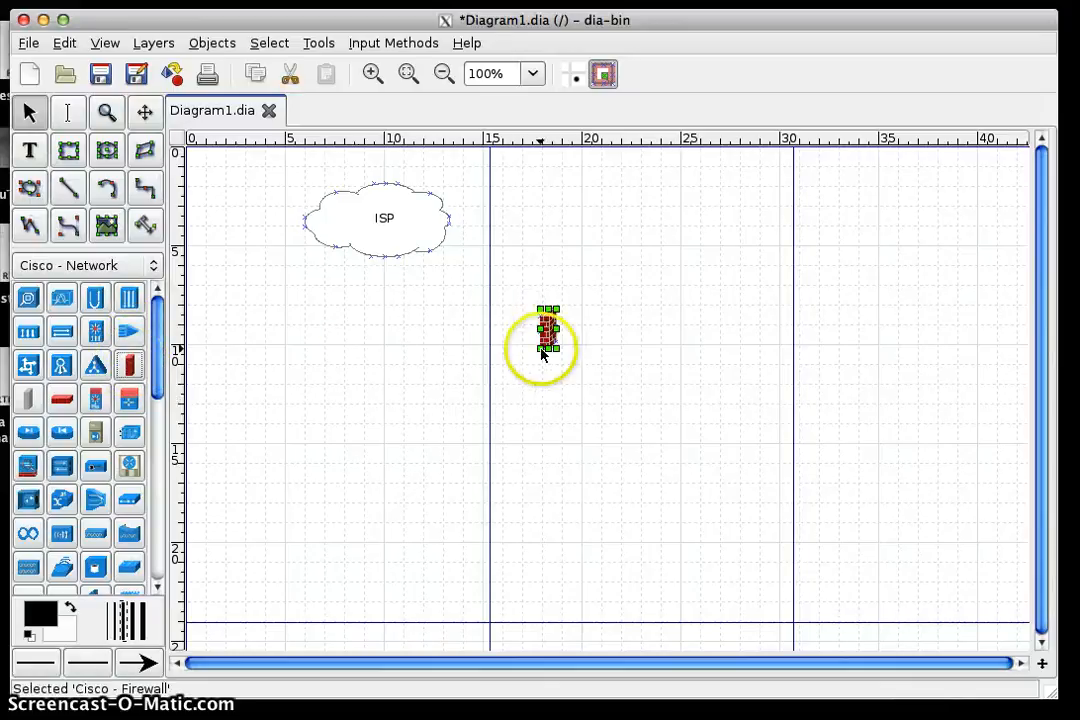
{"action": "mouse_move", "coordinate": [541, 352]}
{"action": "left_mouse_down"}
{"action": "mouse_move", "coordinate": [527, 370]}
{"action": "mouse_move", "coordinate": [540, 328]}
{"action": "left_mouse_up"}
{"action": "left_click", "coordinate": [413, 332]}
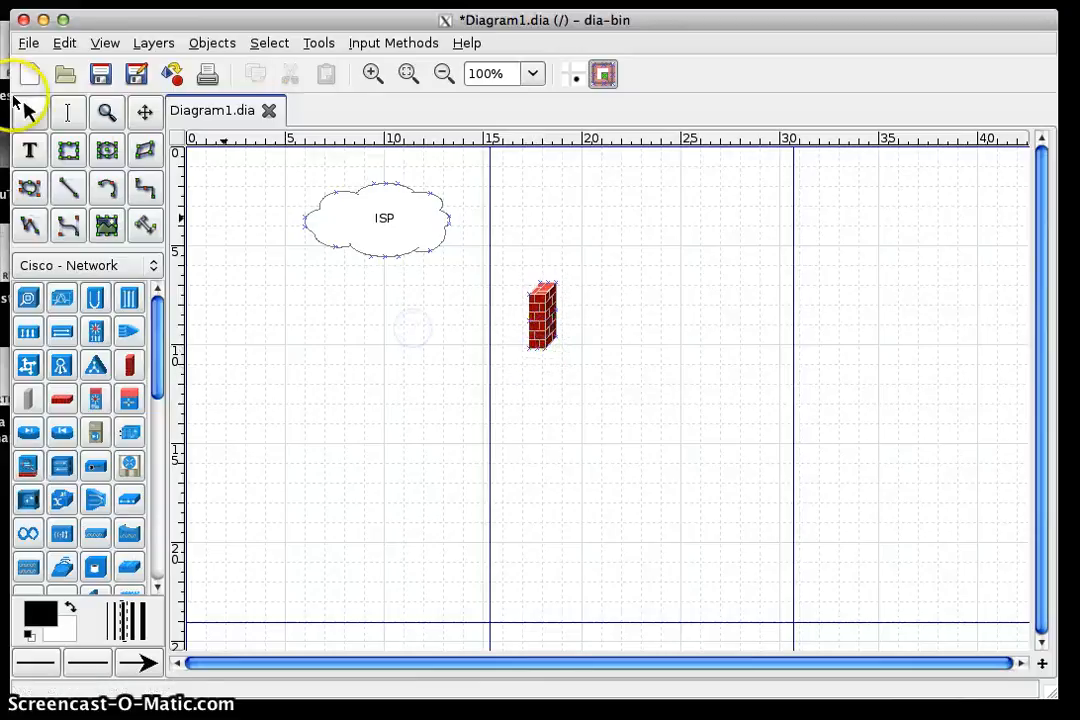
- Draw a line connecting the ISP cloud to the firewall and shift the firewall to about (17.9, 8.2)
{"action": "left_click", "coordinate": [68, 187]}
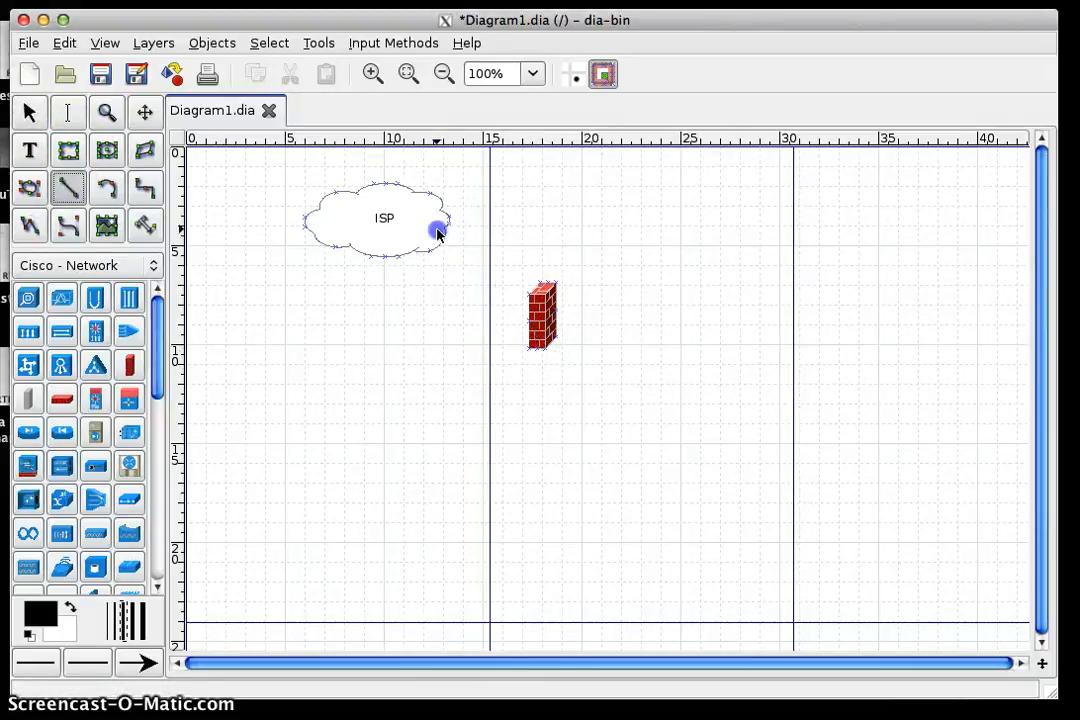
{"action": "mouse_move", "coordinate": [431, 249]}
{"action": "left_mouse_down"}
{"action": "mouse_move", "coordinate": [533, 297]}
{"action": "mouse_move", "coordinate": [555, 362]}
{"action": "left_mouse_up"}
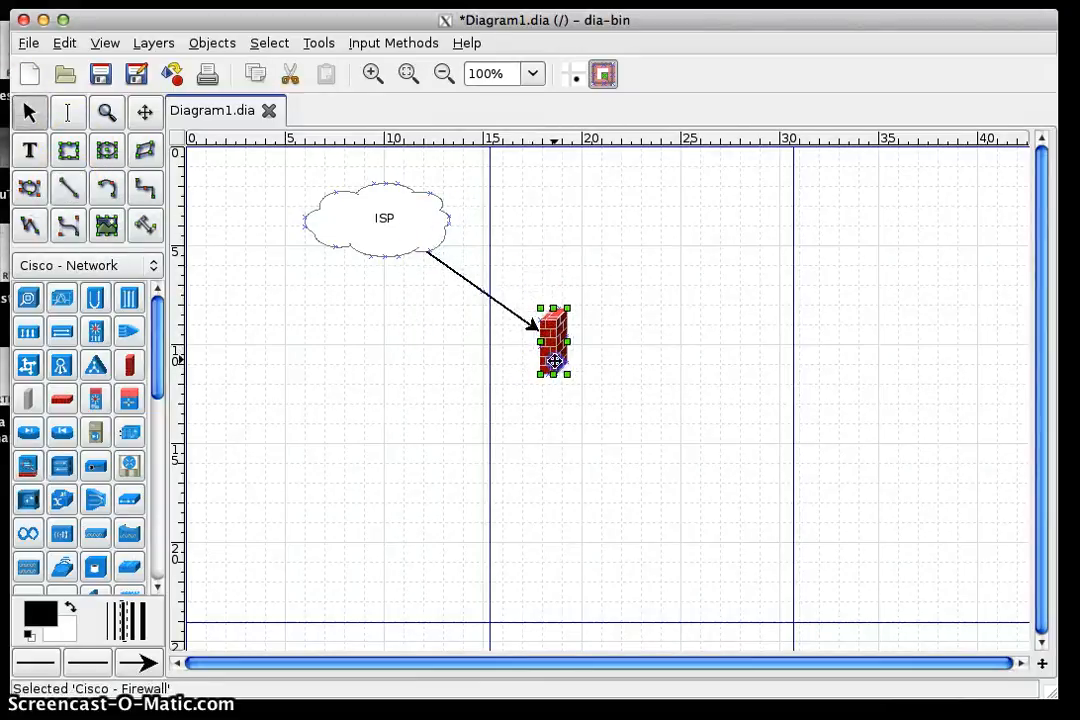
{"action": "left_click", "coordinate": [529, 324]}
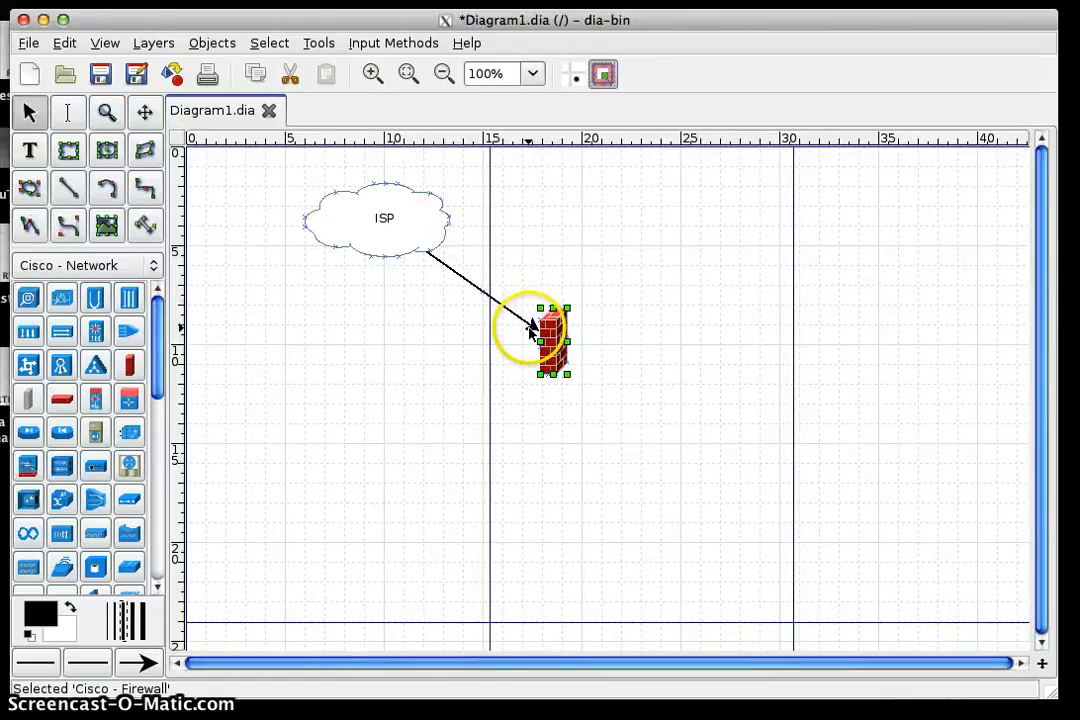
- Set the cloud-to-firewall line's end arrow to none and move the firewall up to about (18.1, 5.6)
{"action": "left_click", "coordinate": [487, 297]}
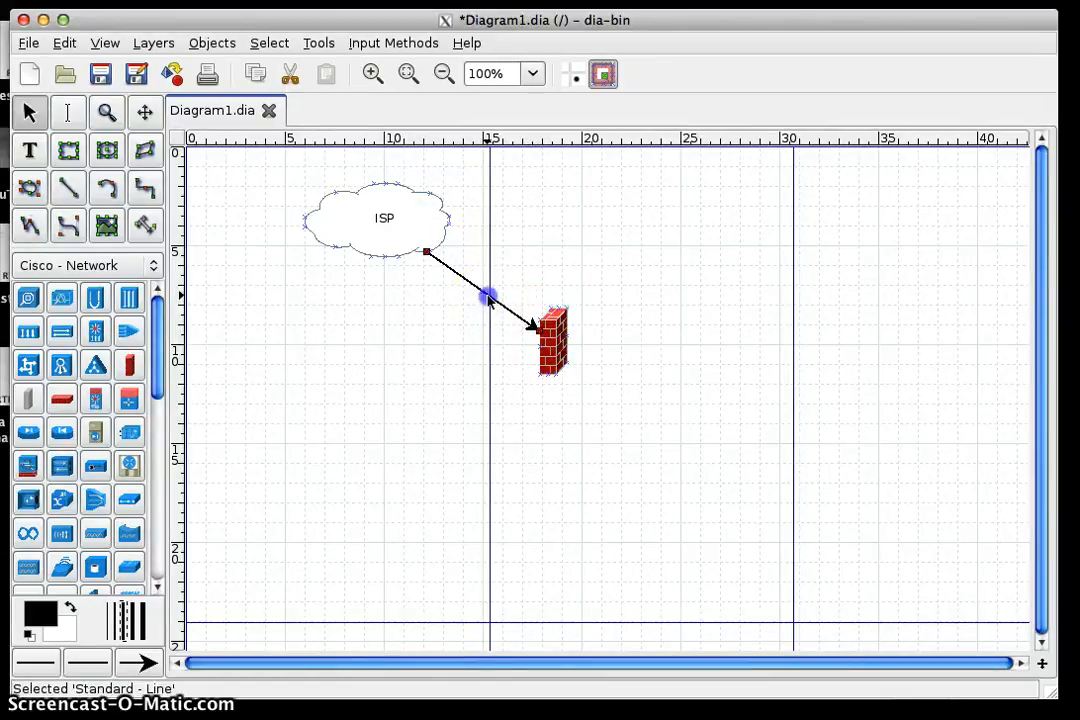
{"action": "double_click", "coordinate": [487, 297]}
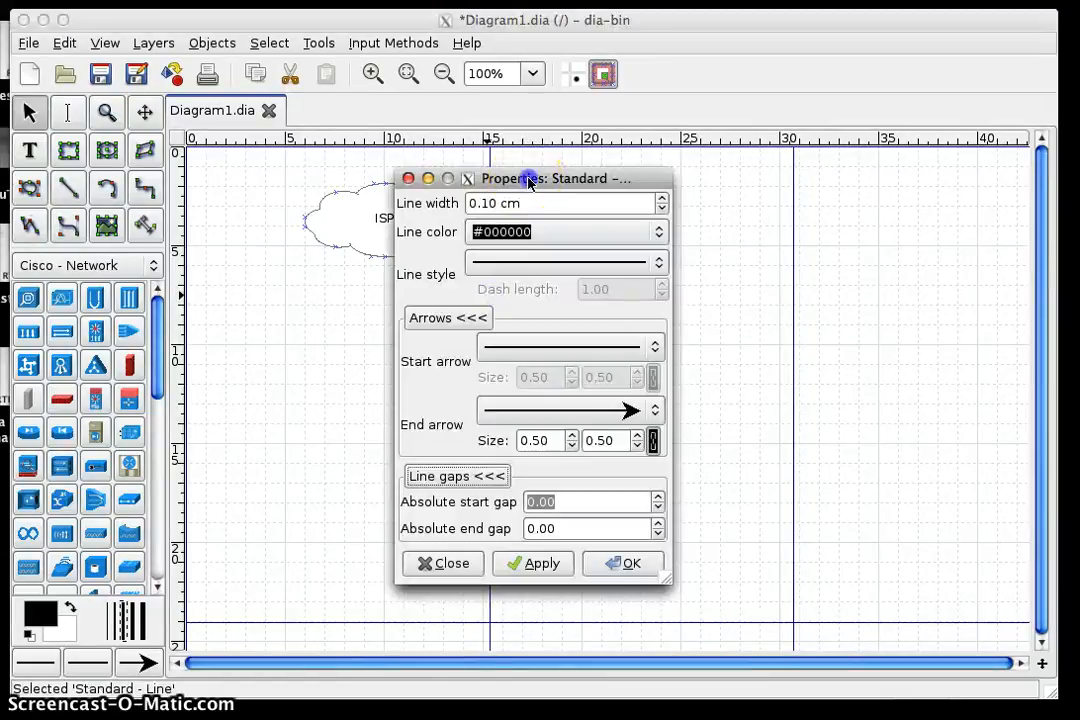
{"action": "left_click_drag", "start_coordinate": [528, 180], "coordinate": [519, 161]}
{"action": "left_click", "coordinate": [480, 184]}
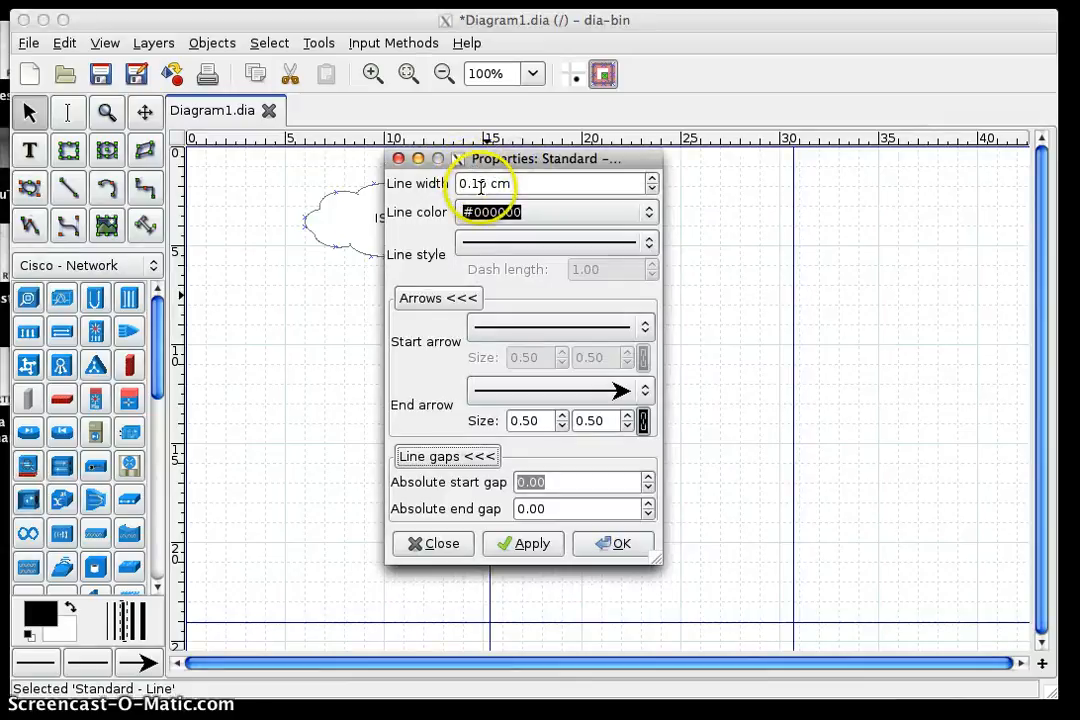
{"action": "left_click", "coordinate": [510, 242]}
{"action": "left_click", "coordinate": [510, 243]}
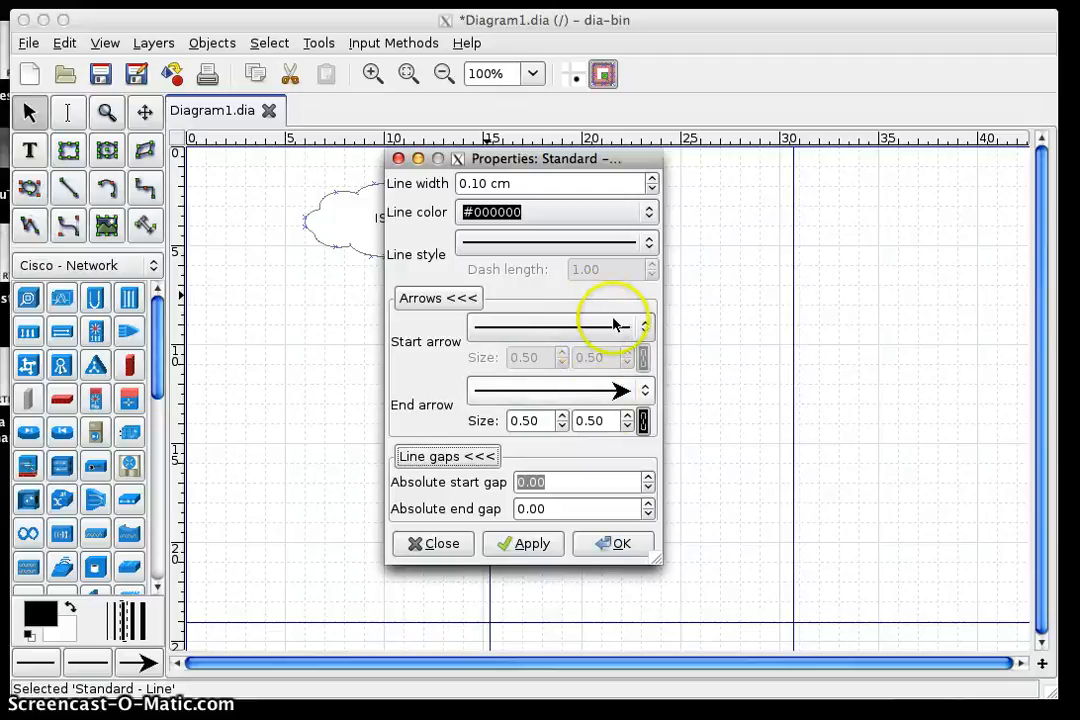
{"action": "left_click", "coordinate": [645, 389]}
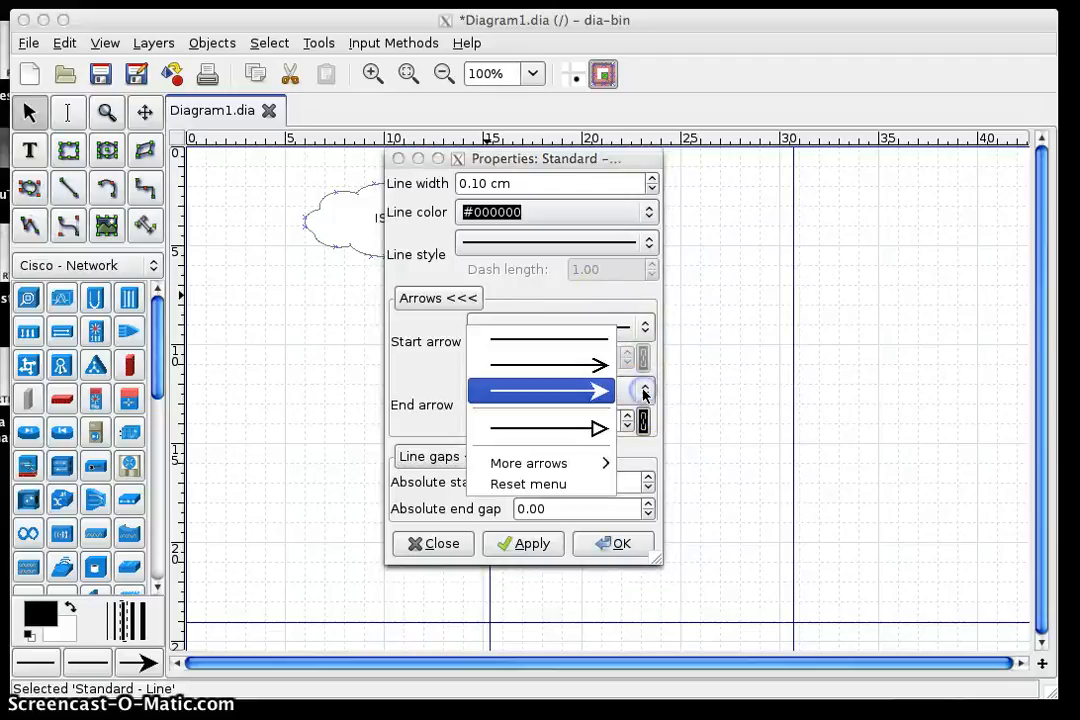
{"action": "left_click", "coordinate": [578, 340]}
{"action": "left_click", "coordinate": [540, 544]}
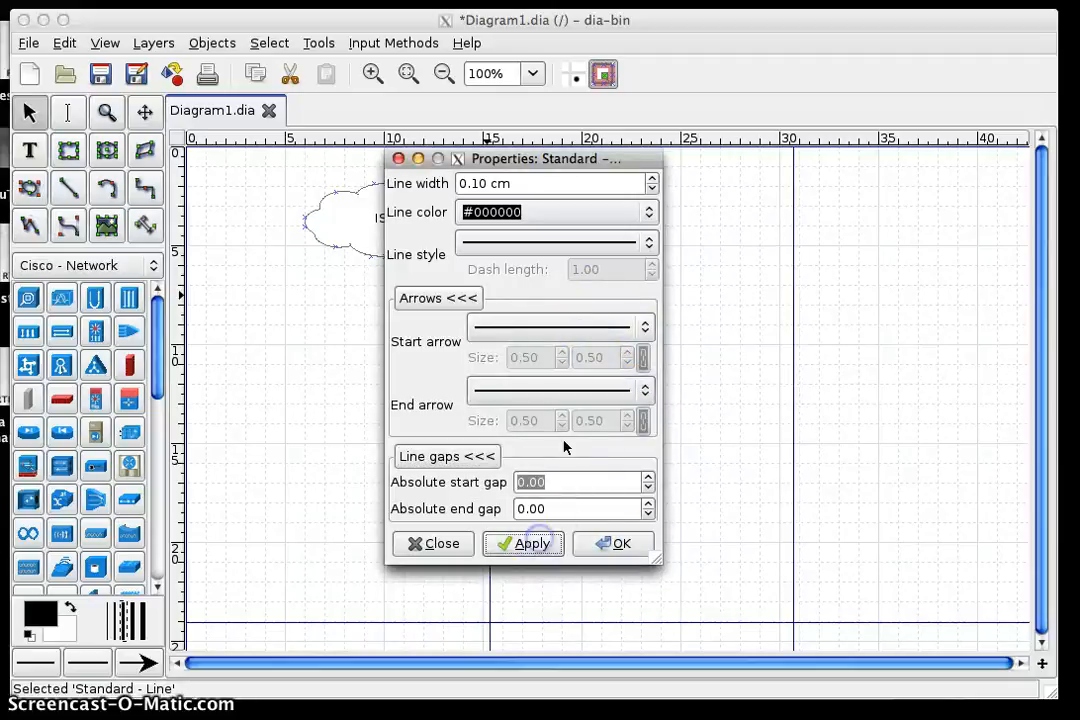
{"action": "left_click", "coordinate": [615, 544]}
{"action": "left_click_drag", "start_coordinate": [553, 322], "coordinate": [551, 273]}
{"action": "left_click", "coordinate": [482, 427]}
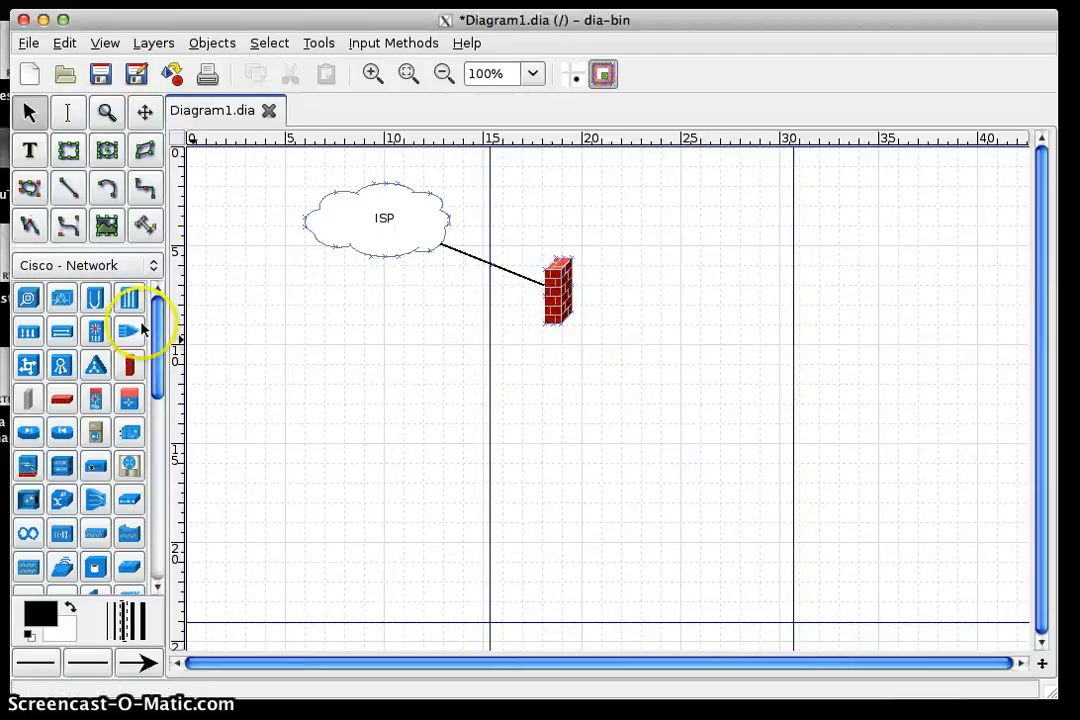
- Place a Router from the Cisco - Switch sheet below and right of the firewall, at about (23.7, 11.5)
{"action": "left_click", "coordinate": [153, 267]}
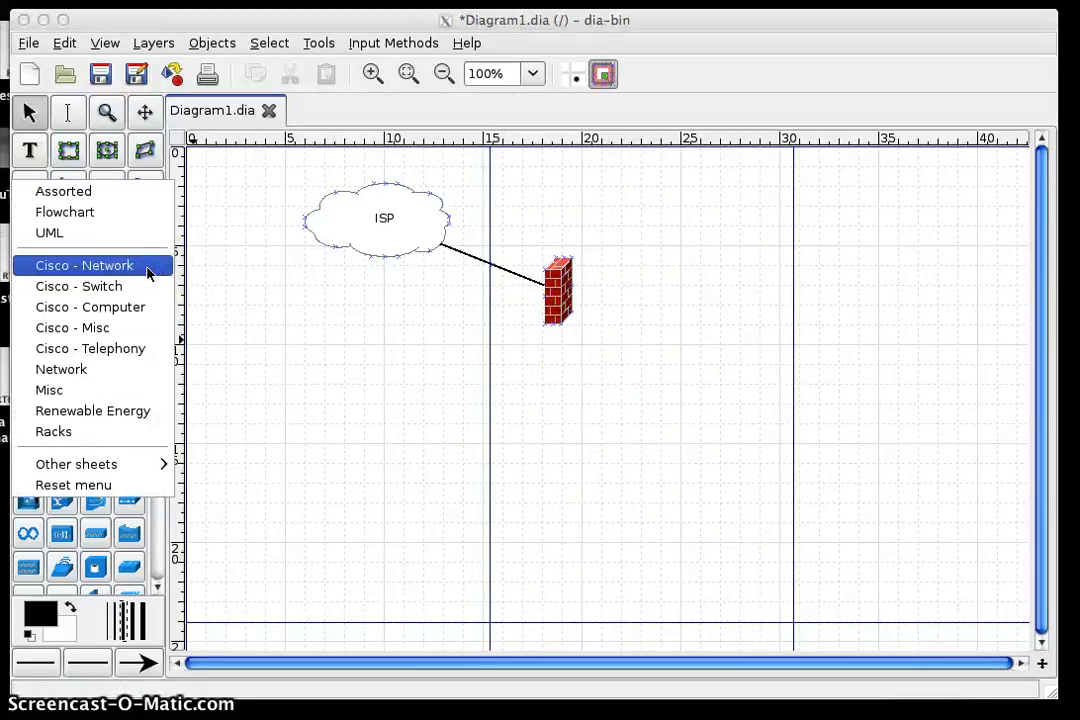
{"action": "left_click", "coordinate": [122, 287]}
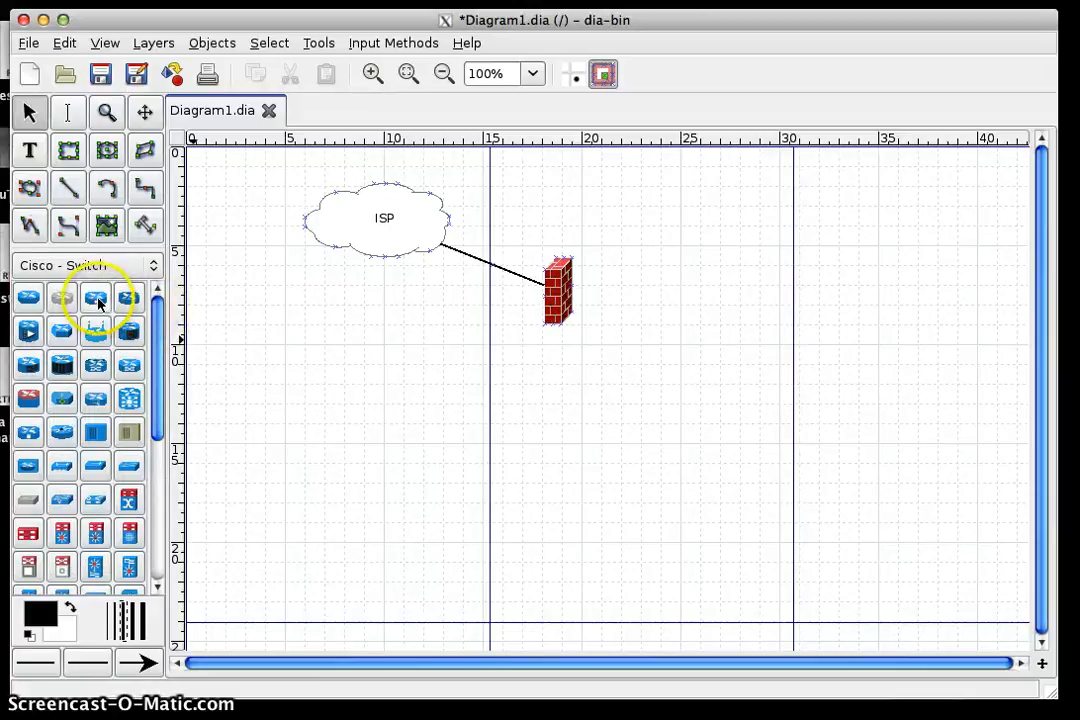
{"action": "left_click", "coordinate": [25, 300]}
{"action": "left_click", "coordinate": [706, 452]}
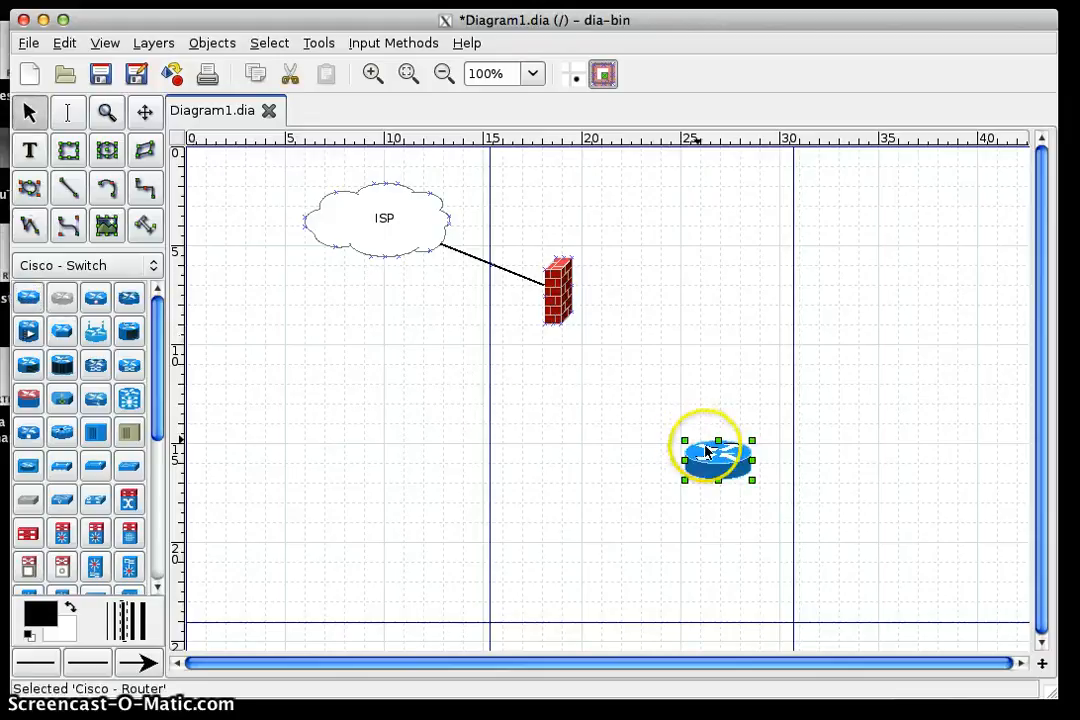
{"action": "left_click_drag", "start_coordinate": [706, 452], "coordinate": [689, 393]}
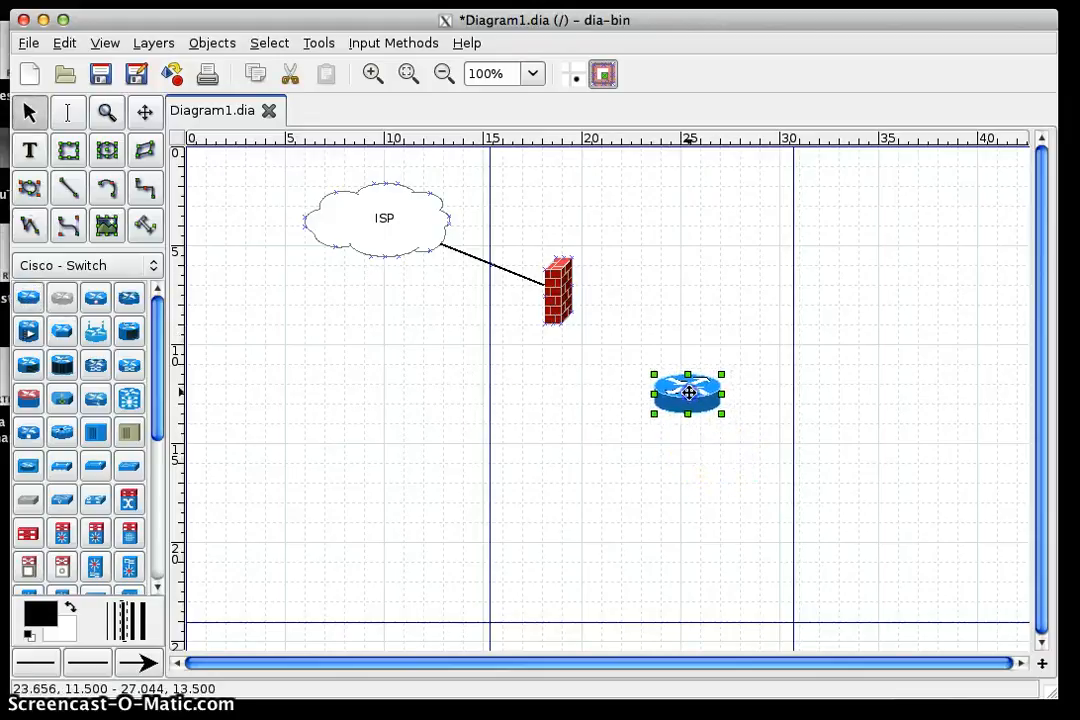
- Connect the firewall to the router with a line without an end arrow, and move the router to about (22.4, 11.4)
{"action": "left_click", "coordinate": [67, 187]}
{"action": "mouse_move", "coordinate": [560, 290]}
{"action": "left_mouse_down"}
{"action": "mouse_move", "coordinate": [730, 402]}
{"action": "mouse_move", "coordinate": [687, 386]}
{"action": "mouse_move", "coordinate": [697, 403]}
{"action": "mouse_move", "coordinate": [674, 388]}
{"action": "left_mouse_up"}
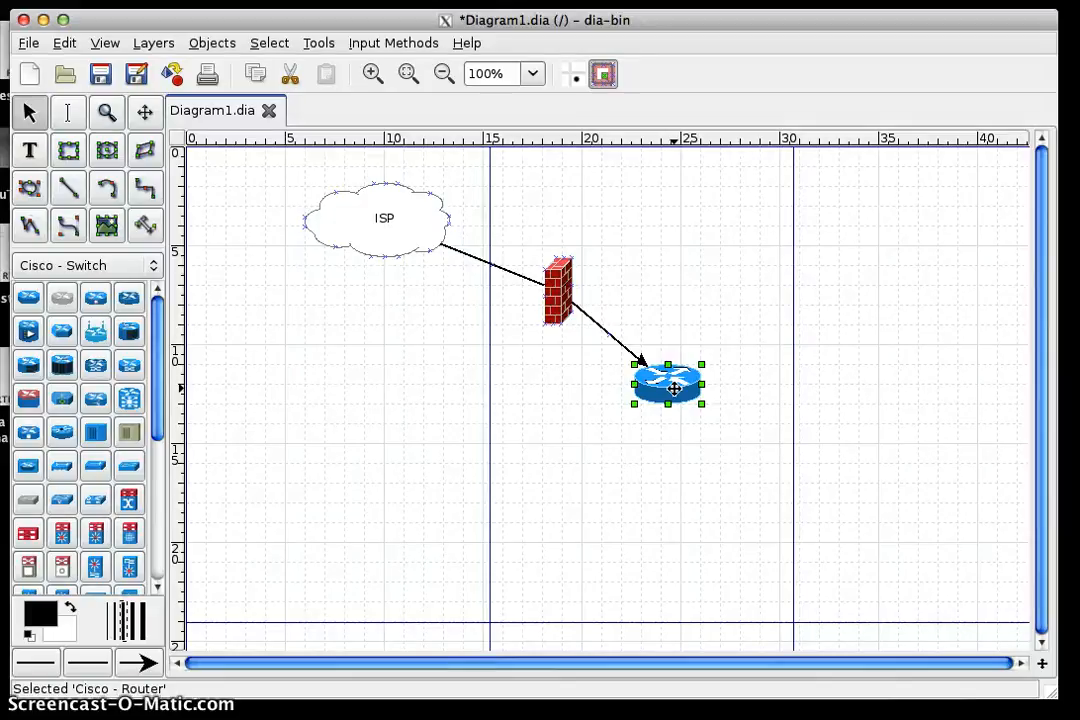
{"action": "double_click", "coordinate": [639, 358]}
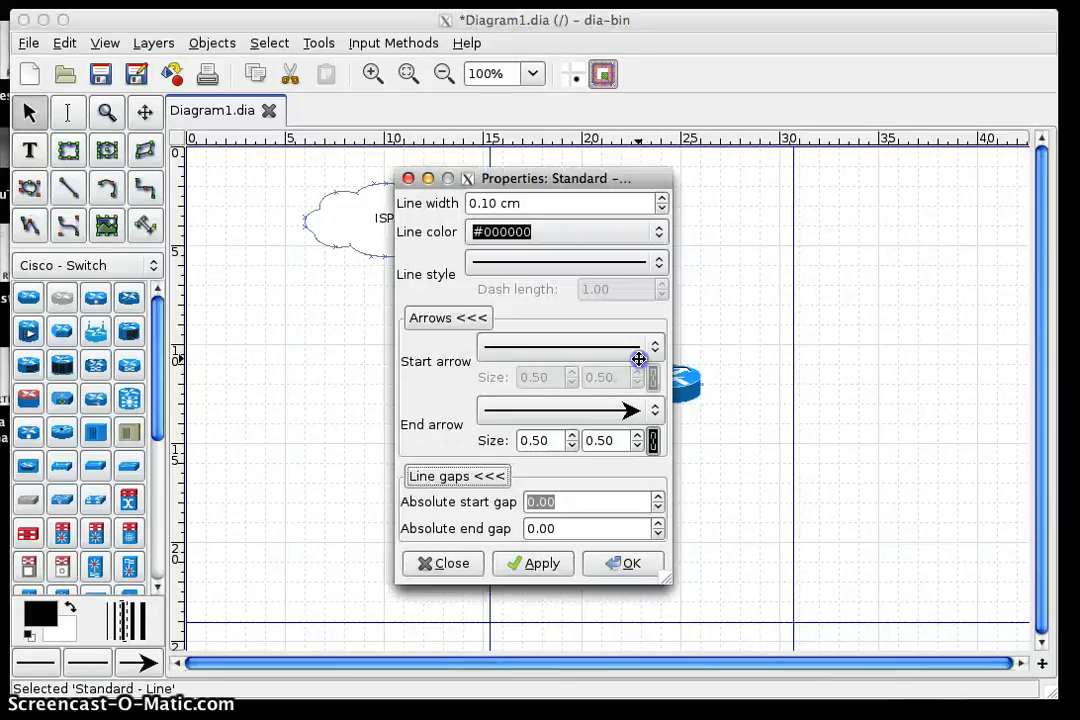
{"action": "left_click", "coordinate": [612, 191]}
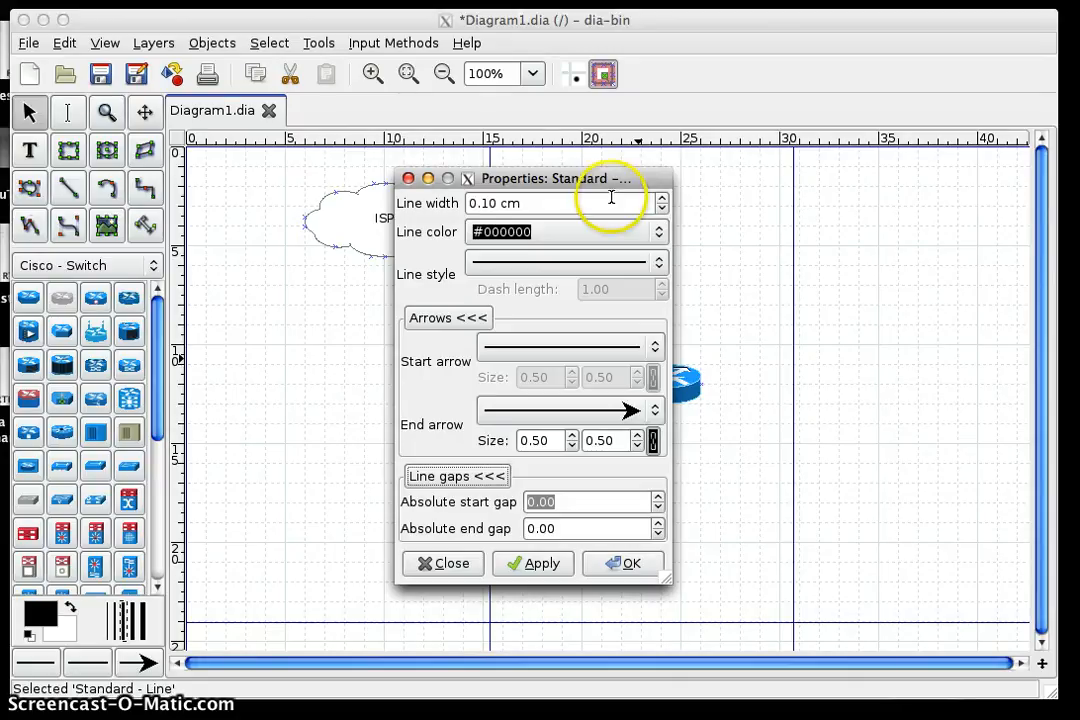
{"action": "left_click", "coordinate": [640, 410]}
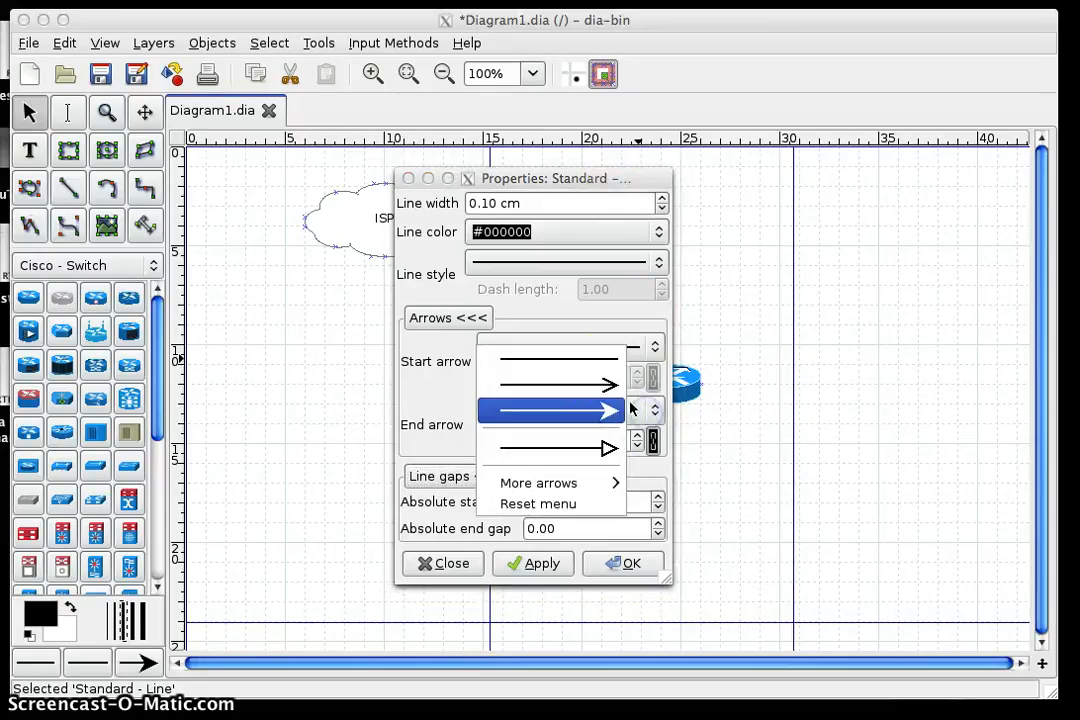
{"action": "left_click", "coordinate": [590, 360]}
{"action": "left_click", "coordinate": [538, 565]}
{"action": "left_click", "coordinate": [612, 565]}
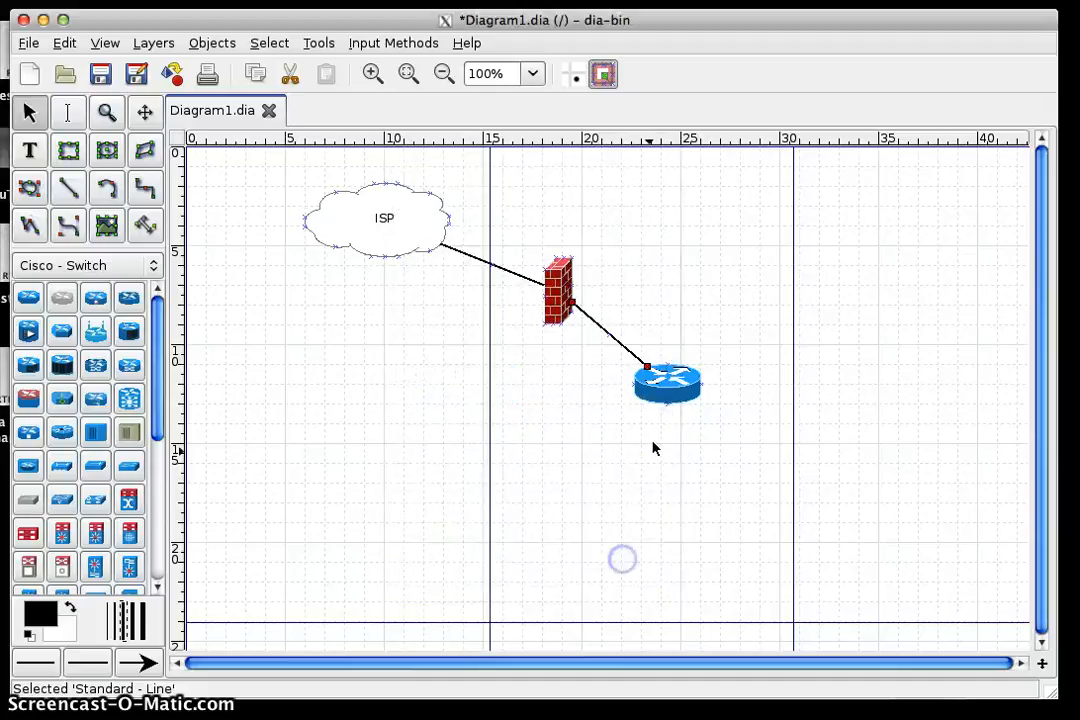
{"action": "left_click", "coordinate": [646, 381]}
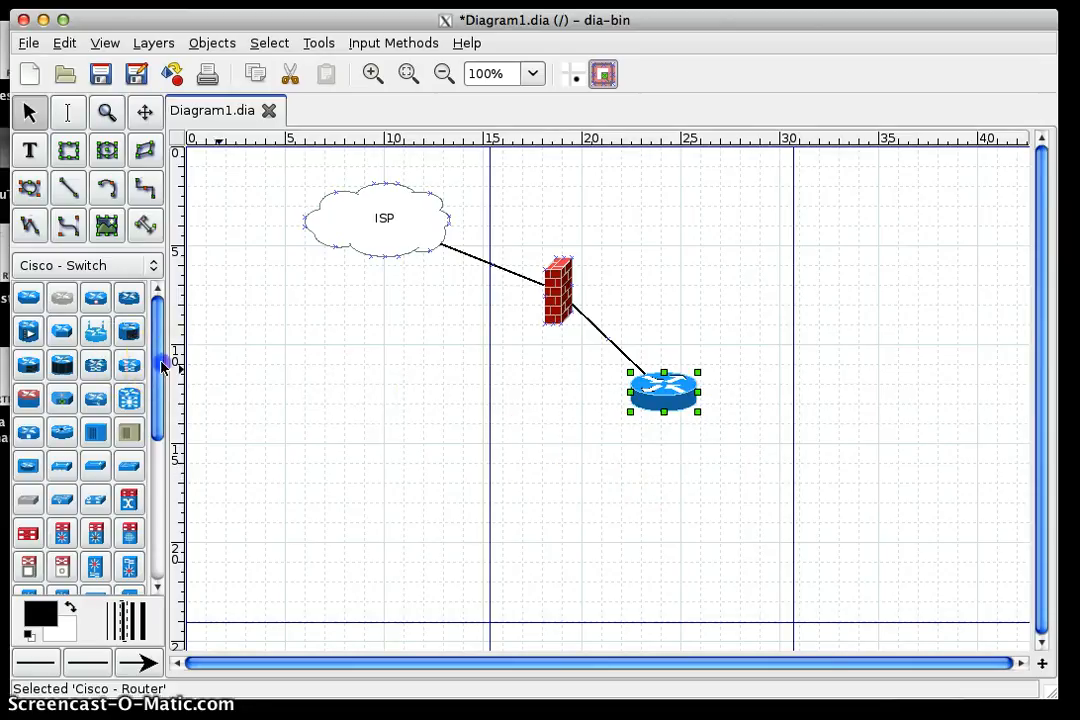
- Place a Workgroup switch from the Cisco - Switch sheet directly below the router, at about (21.9, 18.4)
{"action": "left_click_drag", "start_coordinate": [162, 368], "coordinate": [162, 405]}
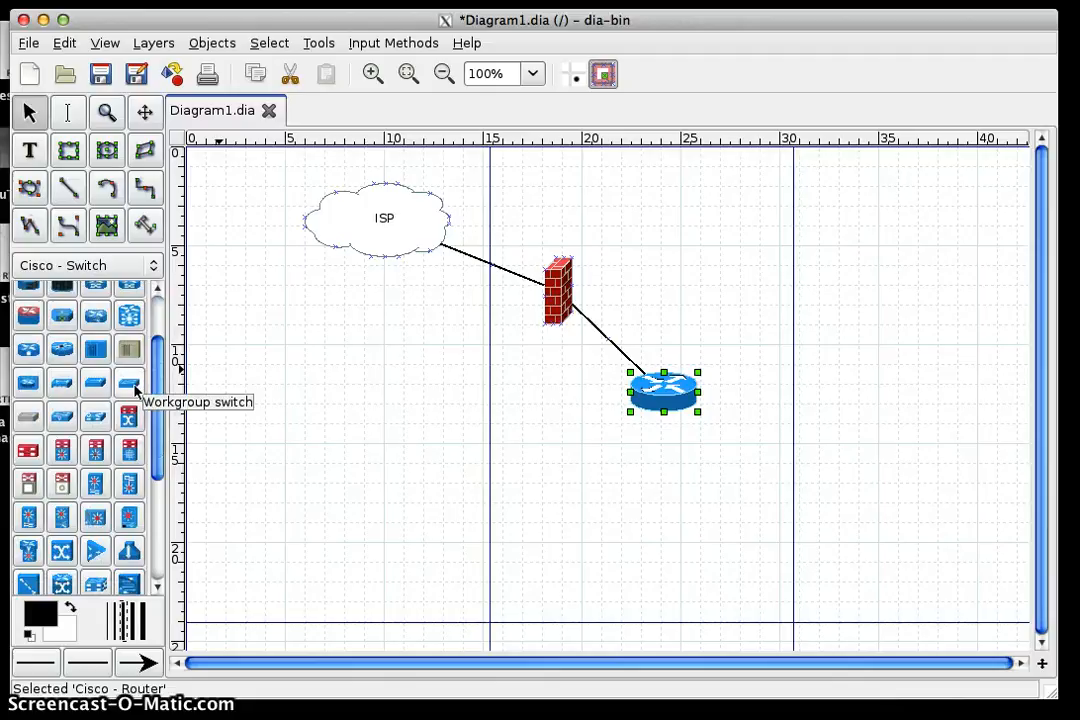
{"action": "left_click", "coordinate": [129, 383]}
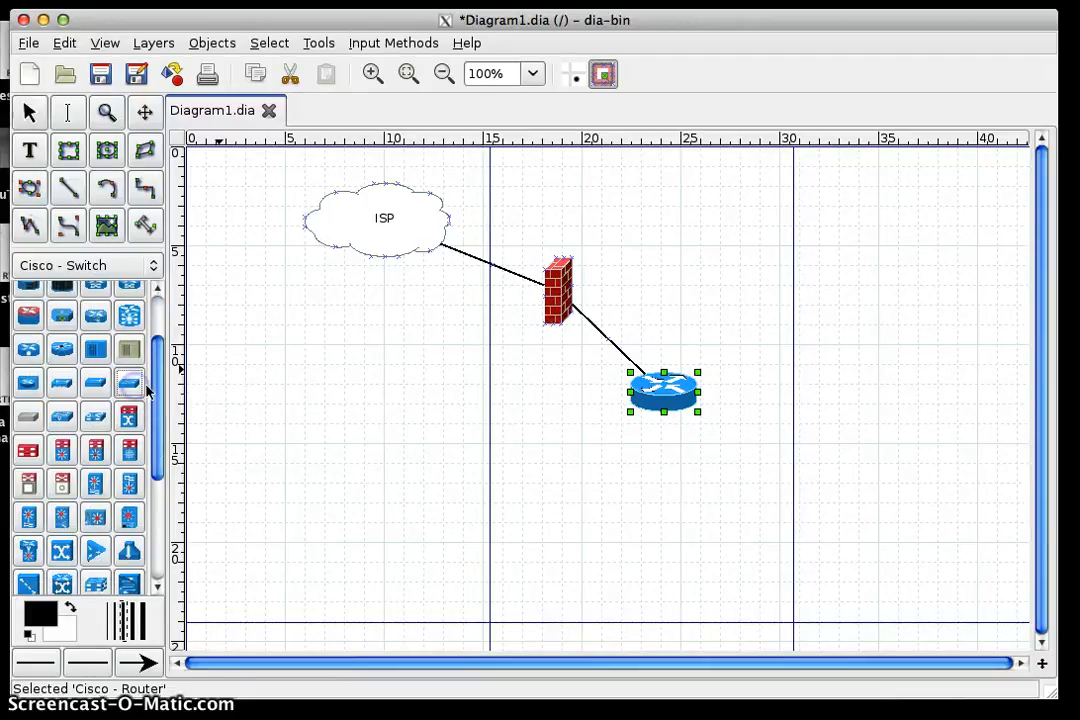
{"action": "left_click", "coordinate": [694, 501]}
{"action": "left_click_drag", "start_coordinate": [704, 524], "coordinate": [677, 530]}
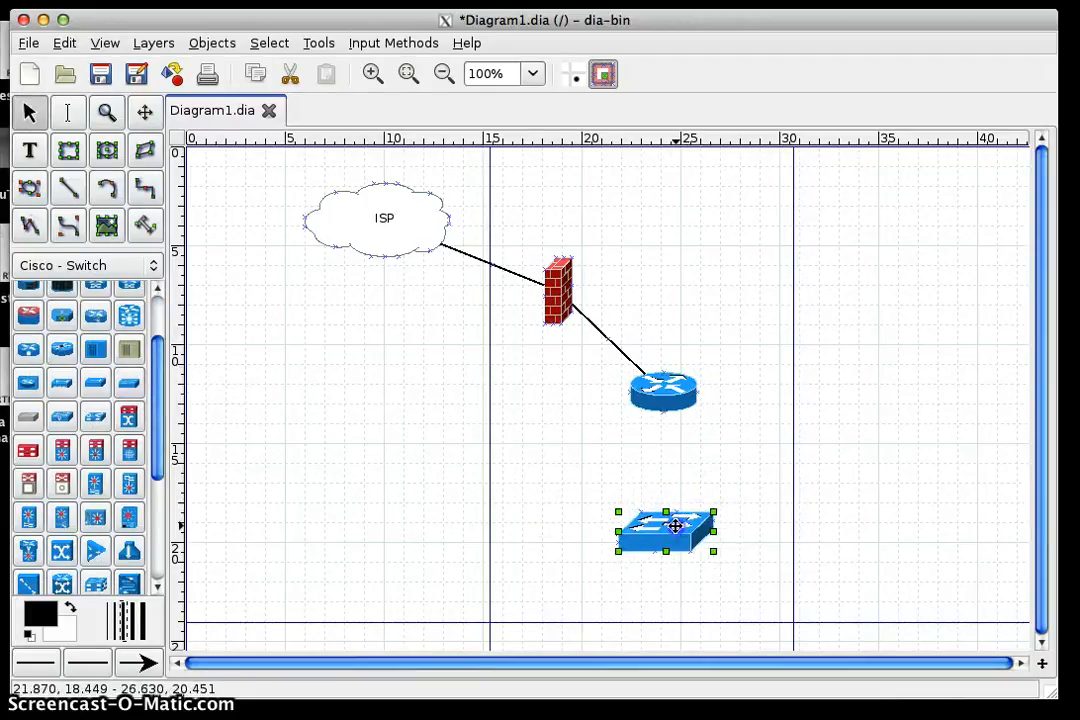
{"action": "left_click", "coordinate": [390, 369]}
- Connect the router to the workgroup switch with a line and set its end arrow to none
{"action": "left_click", "coordinate": [67, 188]}
{"action": "mouse_move", "coordinate": [665, 405]}
{"action": "left_mouse_down"}
{"action": "mouse_move", "coordinate": [672, 482]}
{"action": "mouse_move", "coordinate": [662, 516]}
{"action": "left_mouse_up"}
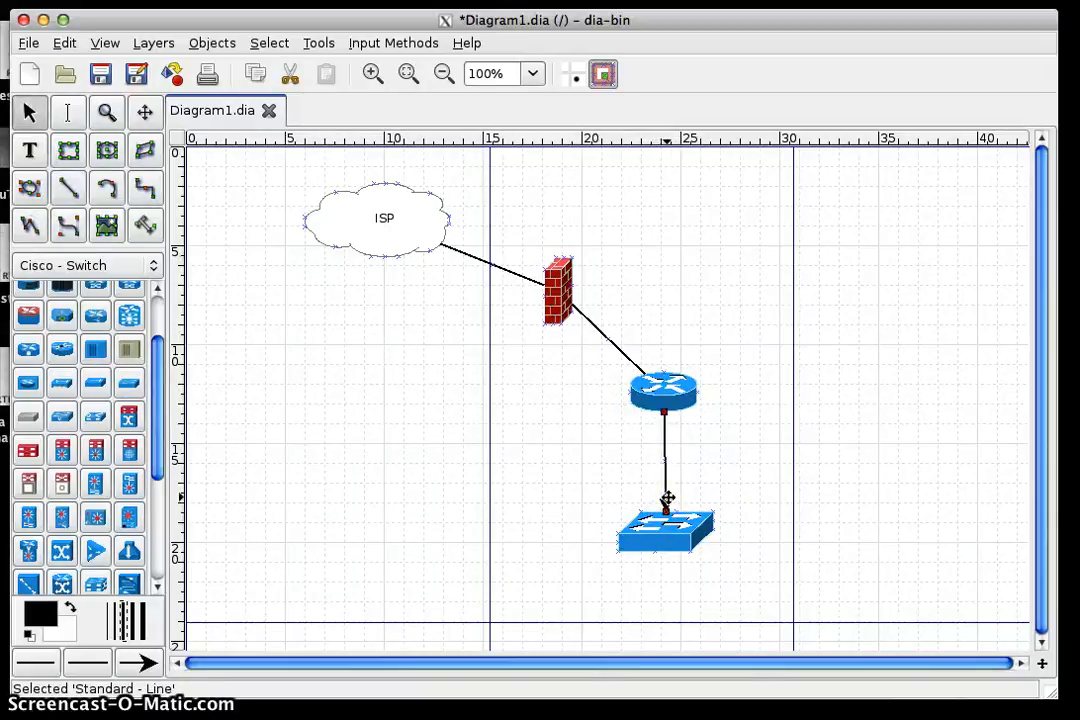
{"action": "double_click", "coordinate": [667, 499]}
{"action": "left_click", "coordinate": [628, 405]}
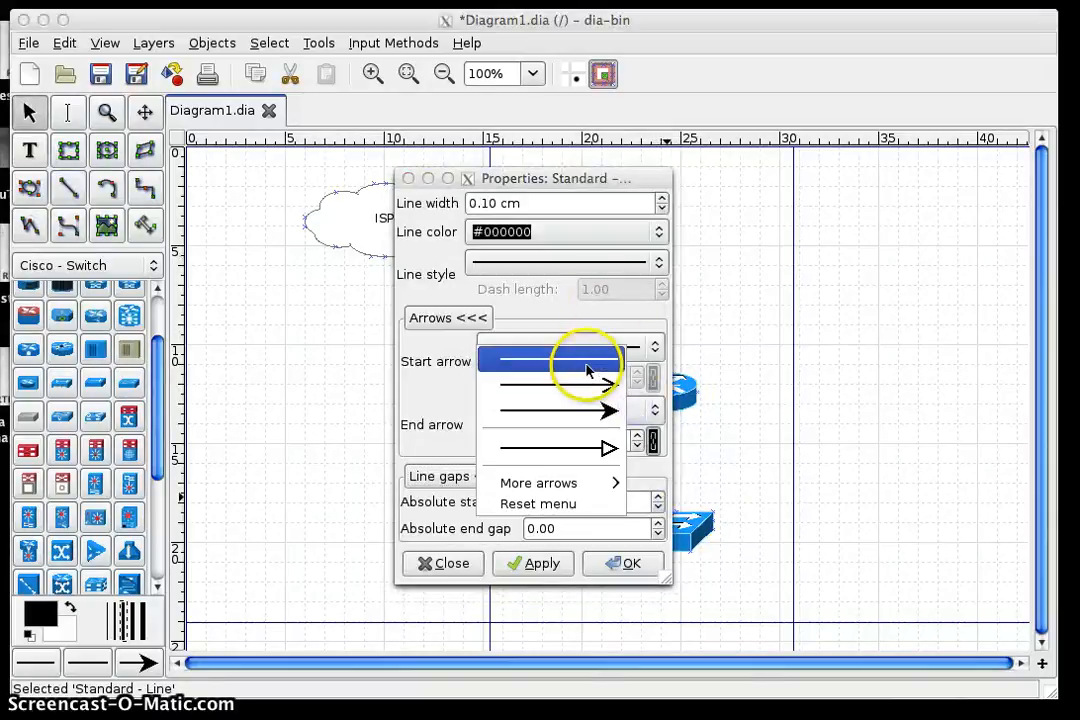
{"action": "left_click", "coordinate": [586, 370]}
{"action": "left_click", "coordinate": [632, 563]}
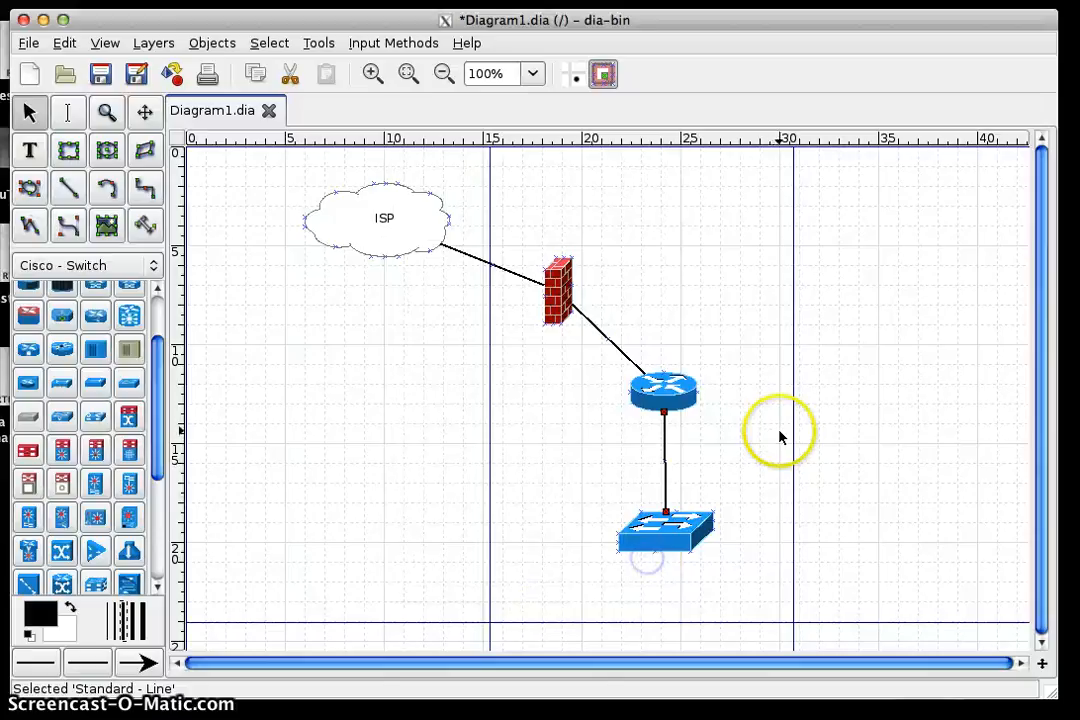
{"action": "left_click", "coordinate": [692, 472]}
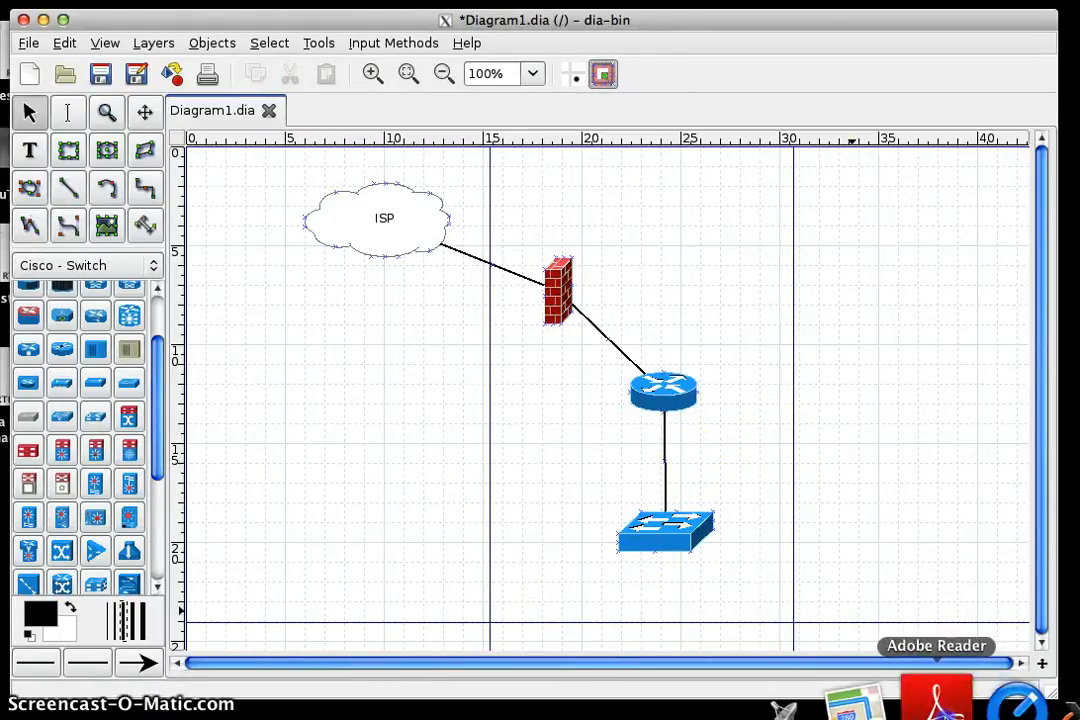
- Switch to Adobe Reader to examine the site floor plan on page 9 of the lab document, and return to Dia
{"action": "left_click", "coordinate": [930, 700]}
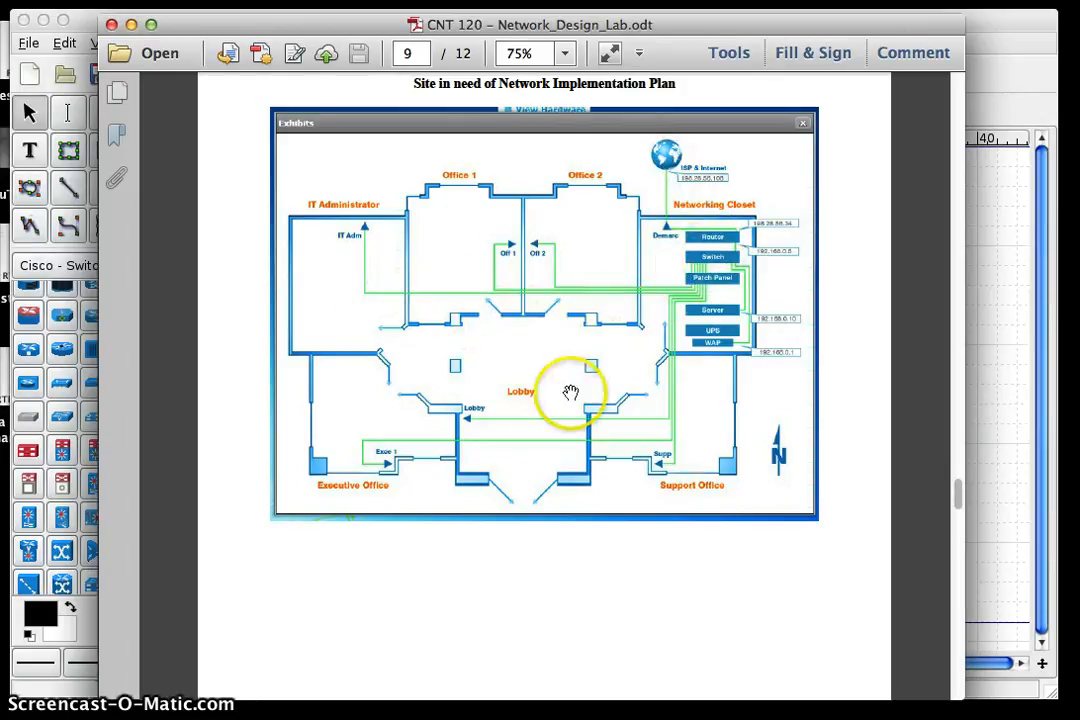
{"action": "left_click", "coordinate": [1015, 360]}
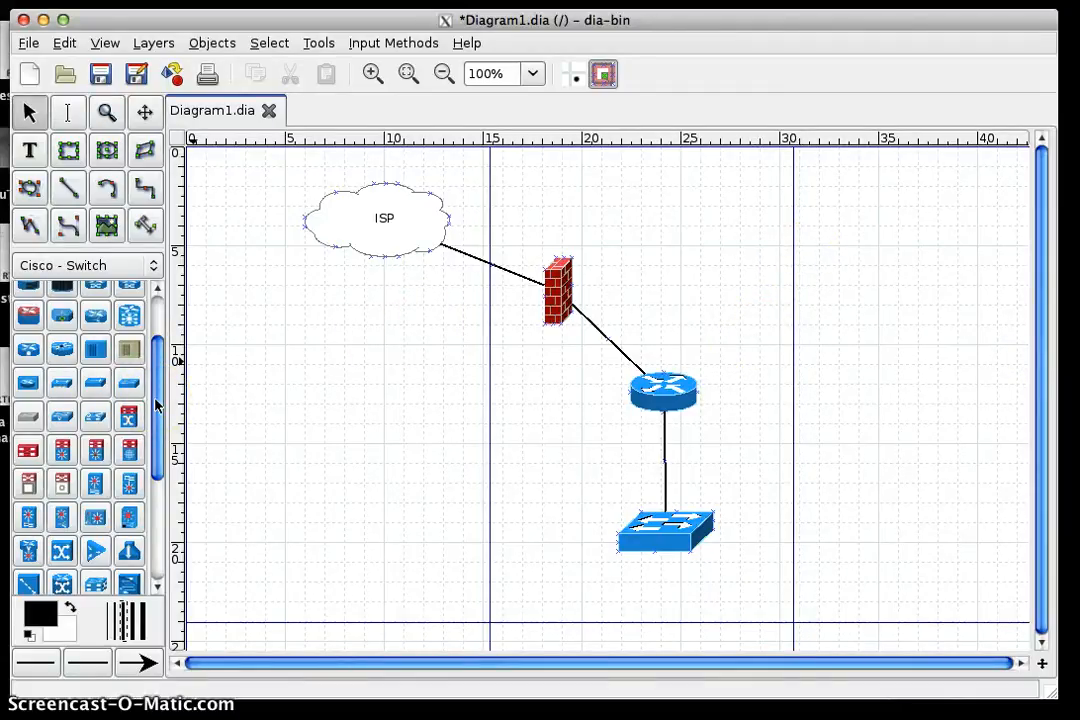
- Place a PC from the Cisco - Computer sheet below and left of the switch, at about (12.9, 27.6)
{"action": "left_click", "coordinate": [147, 267]}
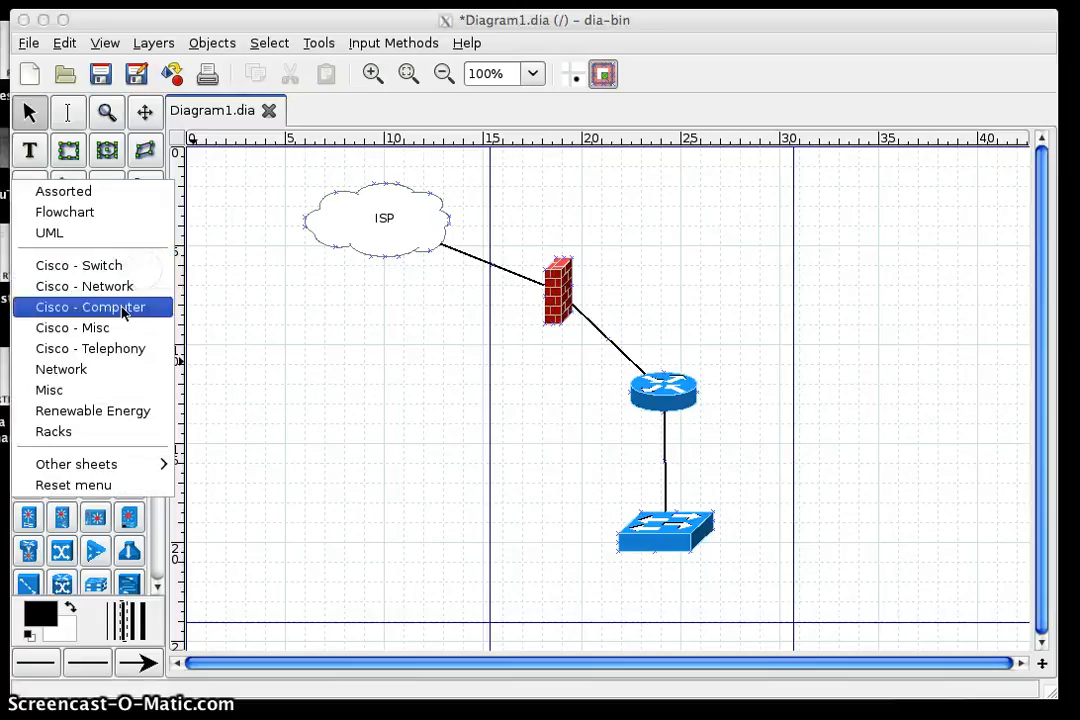
{"action": "left_click", "coordinate": [121, 312]}
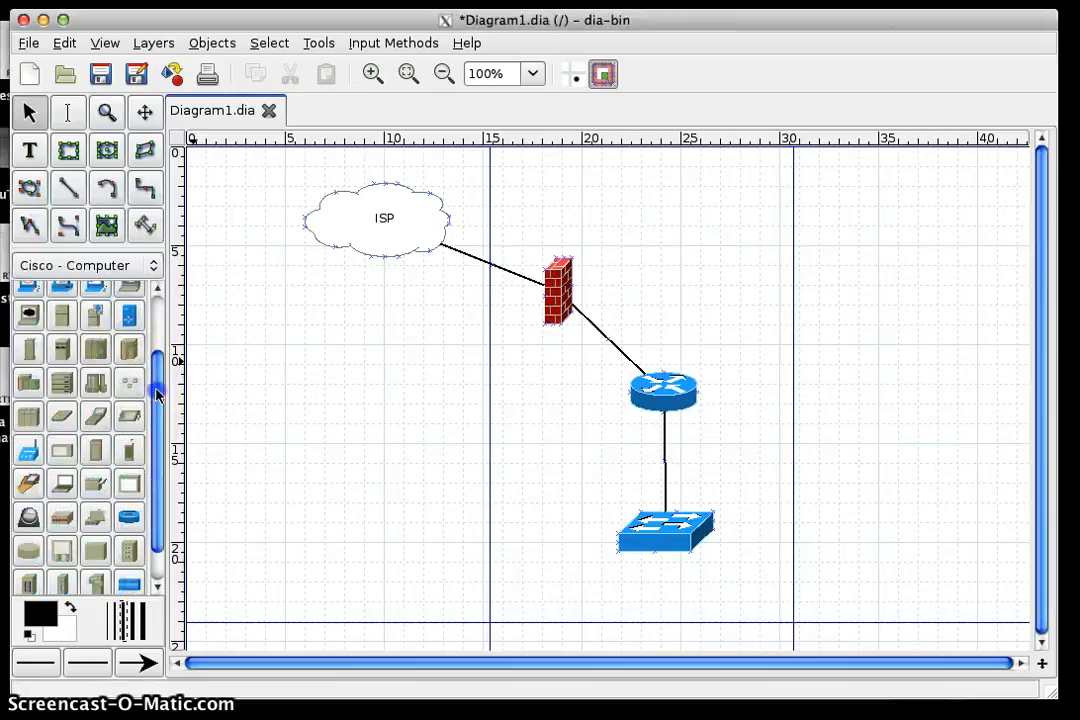
{"action": "scroll", "coordinate": [158, 341], "scroll_direction": "up", "scroll_amount": 3}
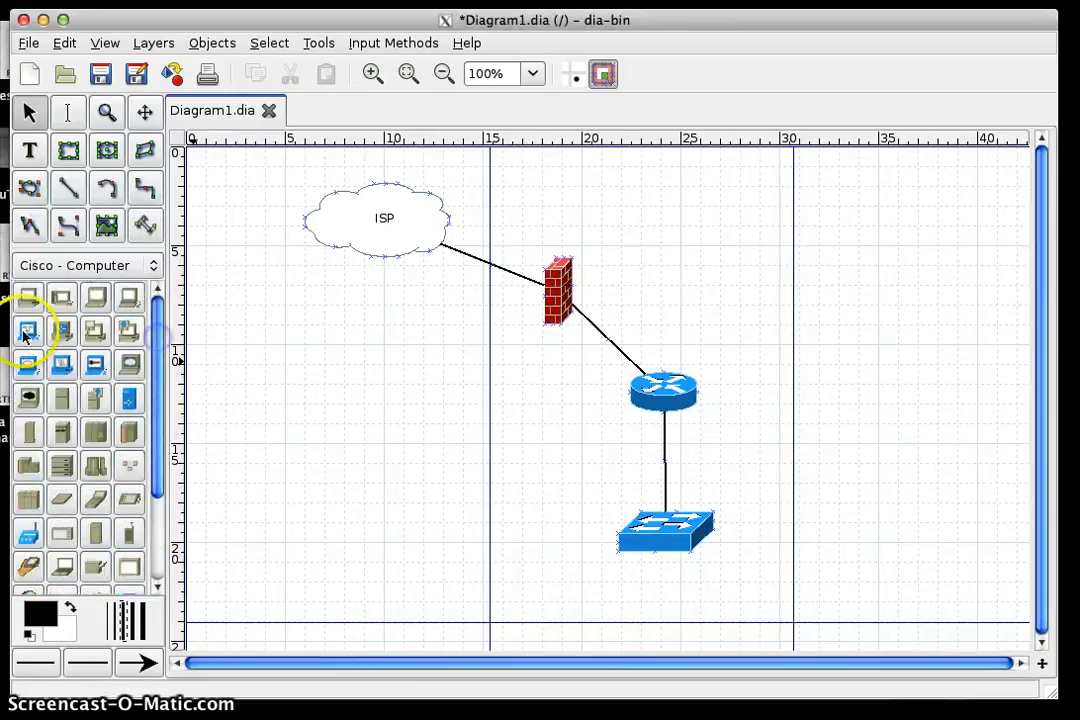
{"action": "left_click", "coordinate": [28, 297]}
{"action": "left_click", "coordinate": [435, 518]}
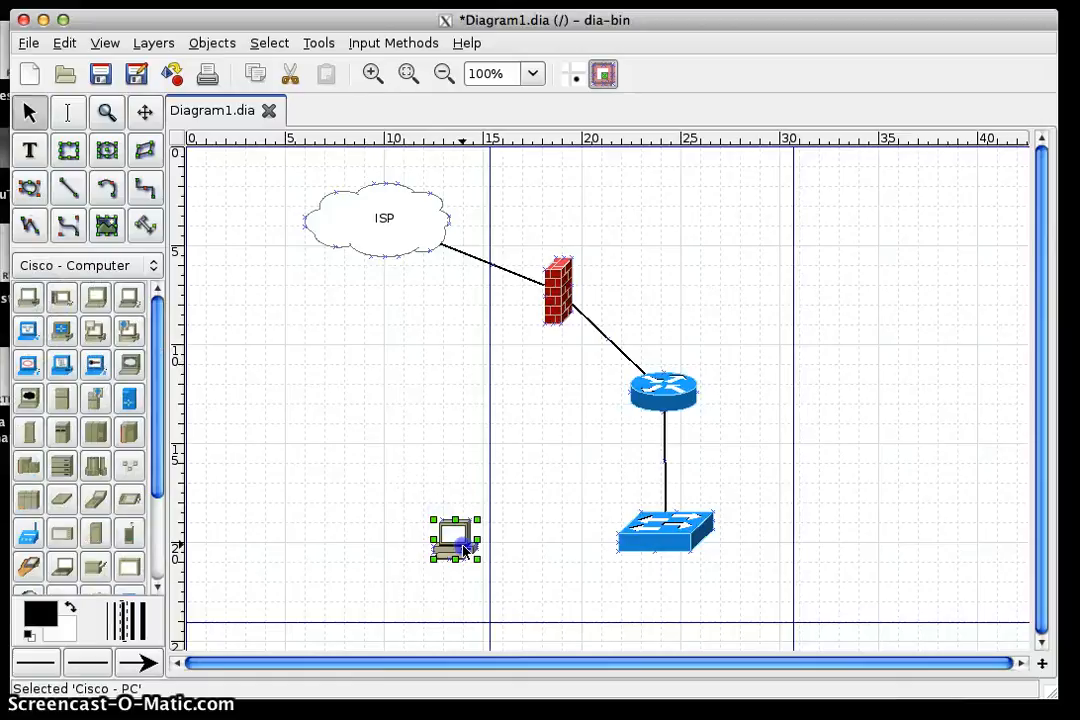
{"action": "left_click_drag", "start_coordinate": [463, 550], "coordinate": [644, 276]}
{"action": "left_click", "coordinate": [262, 282]}
- Draw a line from the PC to the workgroup switch and set its end arrow to none
{"action": "left_click", "coordinate": [68, 188]}
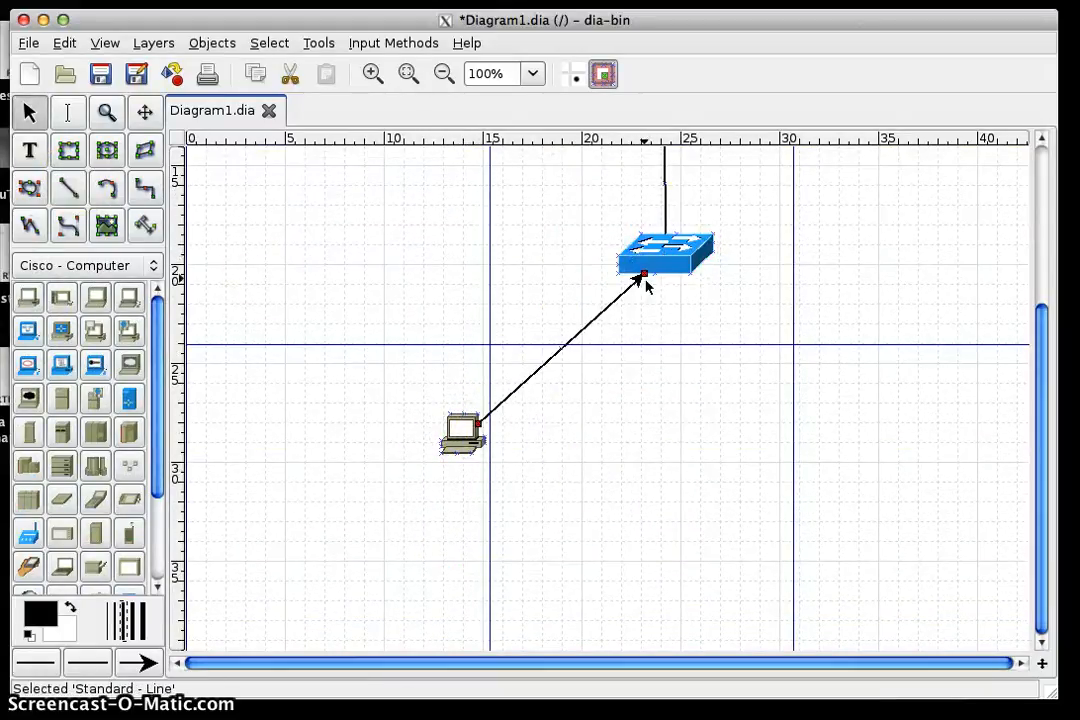
{"action": "double_click", "coordinate": [638, 279]}
{"action": "left_click", "coordinate": [646, 405]}
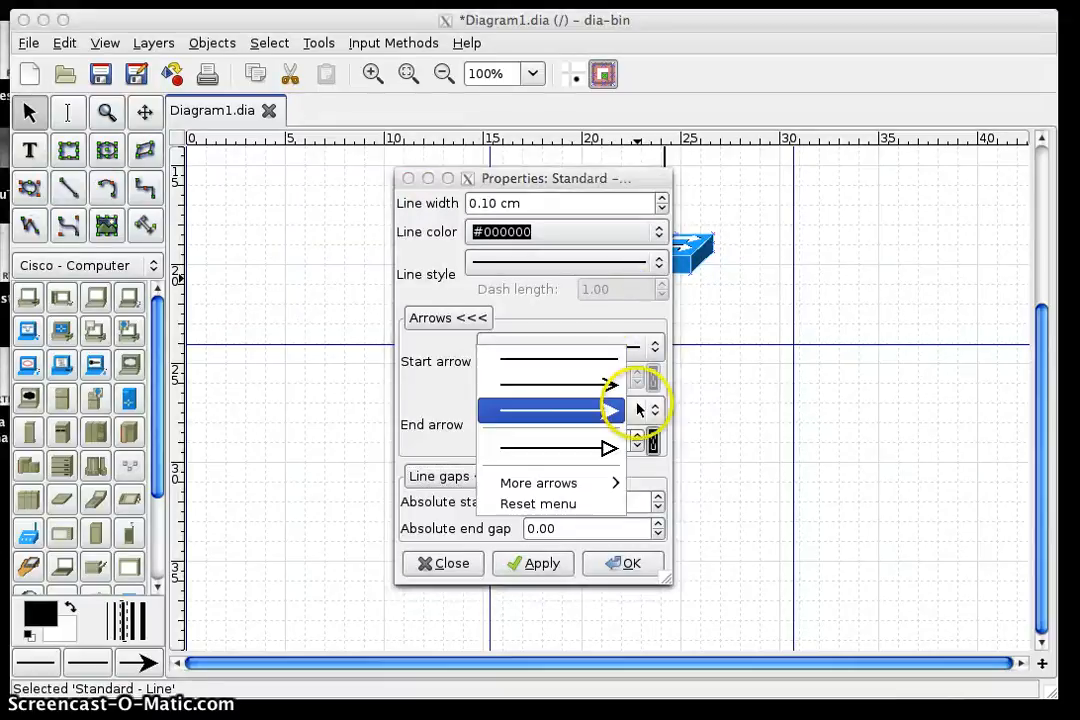
{"action": "left_click", "coordinate": [571, 360]}
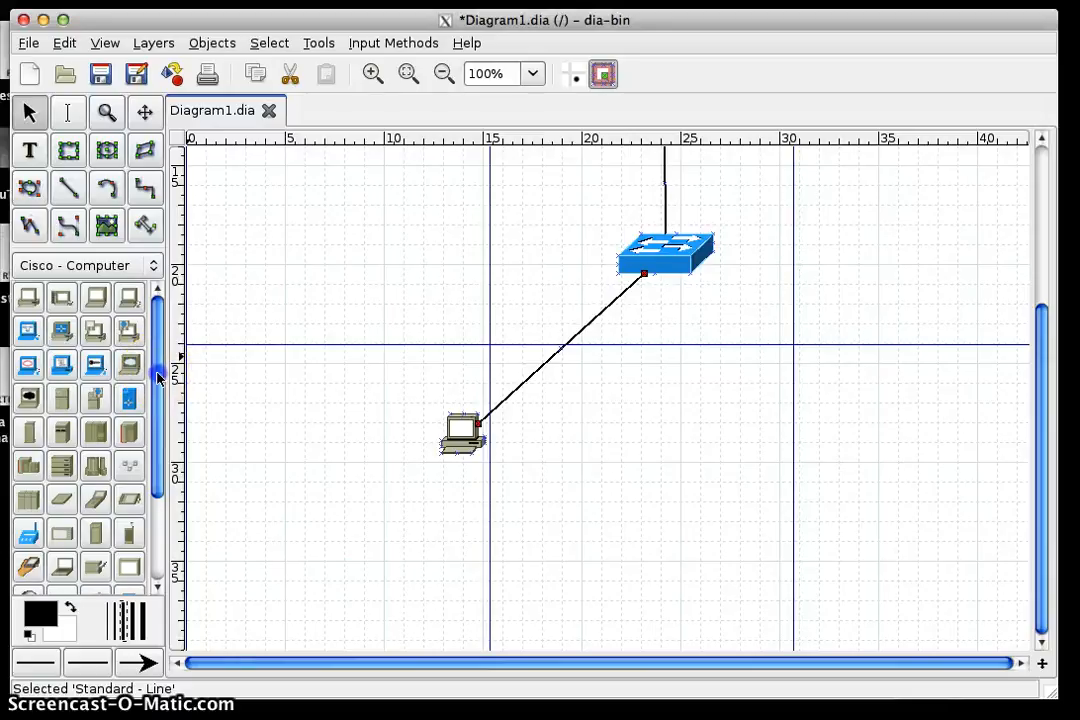
- Place an IP Phone from the Cisco - Telephony sheet above and left of the PC, at about (8.1, 23.5)
{"action": "scroll", "coordinate": [157, 377], "scroll_direction": "down", "scroll_amount": 1}
{"action": "scroll", "coordinate": [159, 390], "scroll_direction": "up", "scroll_amount": 1}
{"action": "left_click", "coordinate": [148, 265]}
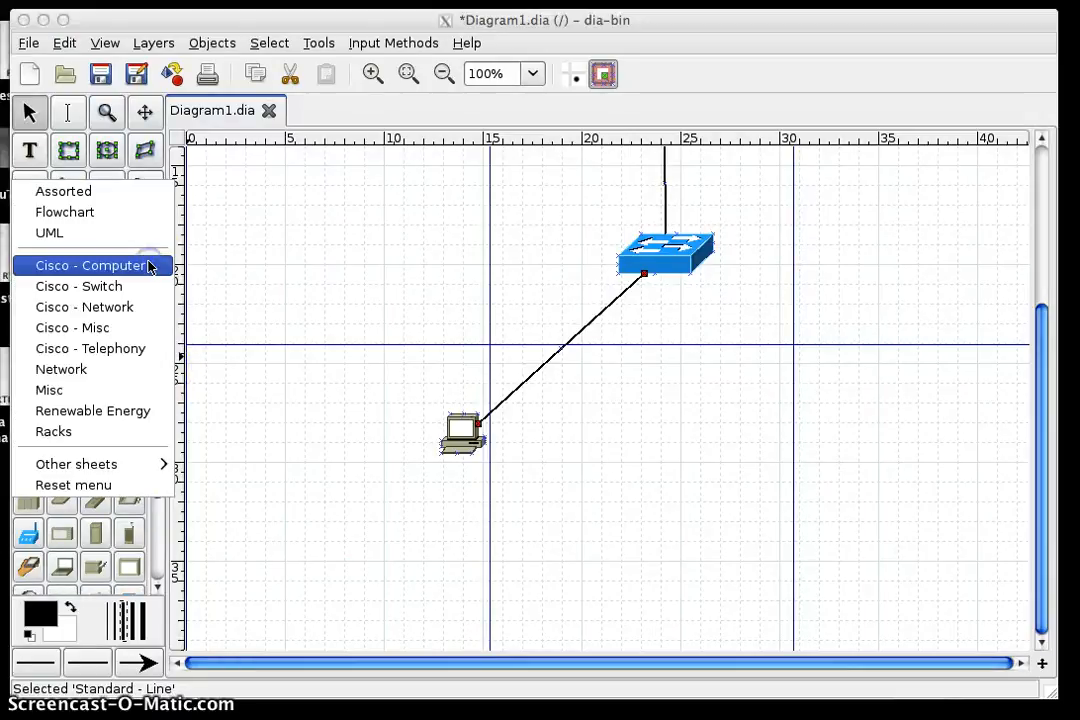
{"action": "left_click", "coordinate": [100, 348]}
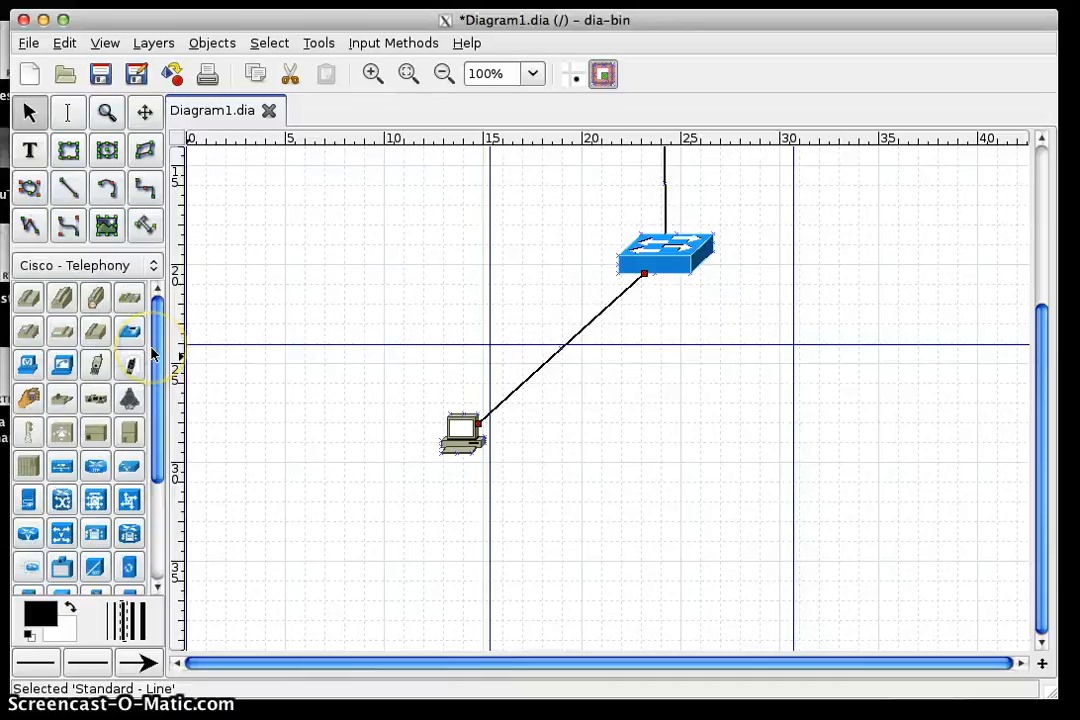
{"action": "left_click", "coordinate": [130, 332]}
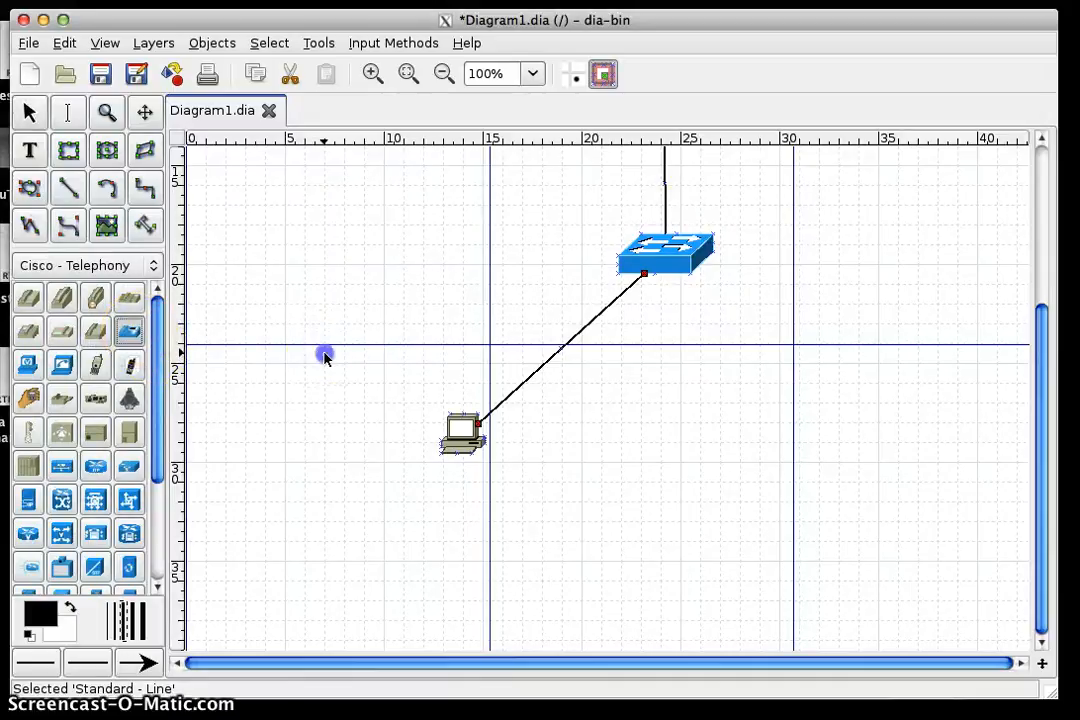
{"action": "left_click_drag", "start_coordinate": [325, 356], "coordinate": [386, 350]}
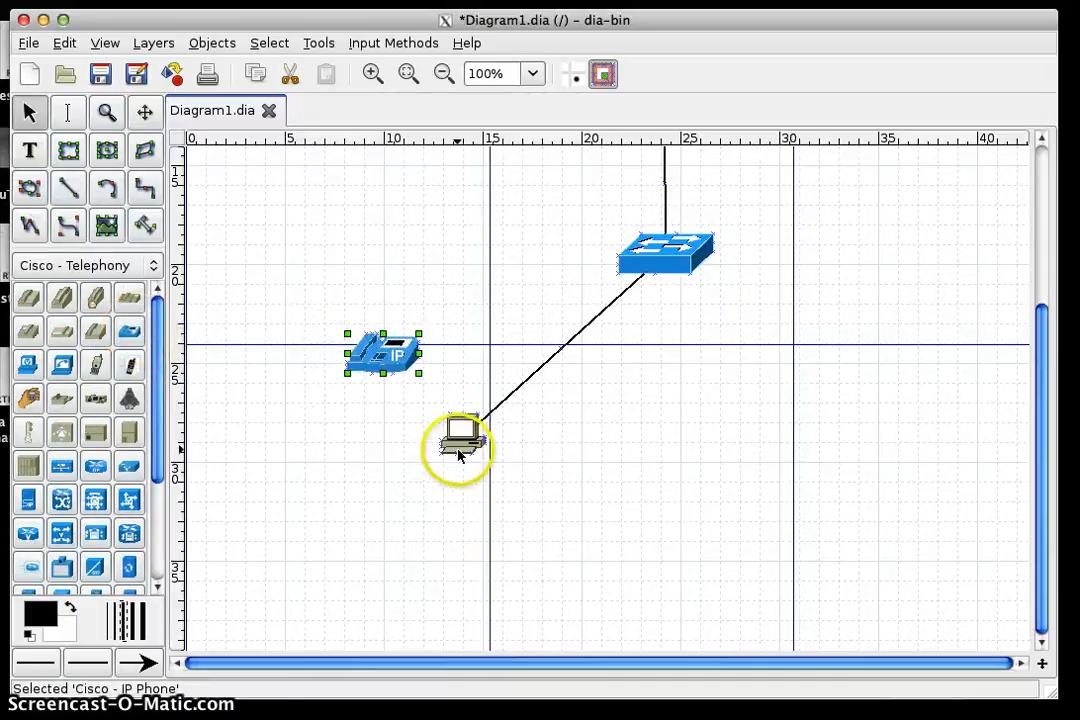
- Shift the PC to about (11.1, 28.2) and reattach its line so it joins the IP phone to the switch
{"action": "left_click_drag", "start_coordinate": [459, 453], "coordinate": [424, 461]}
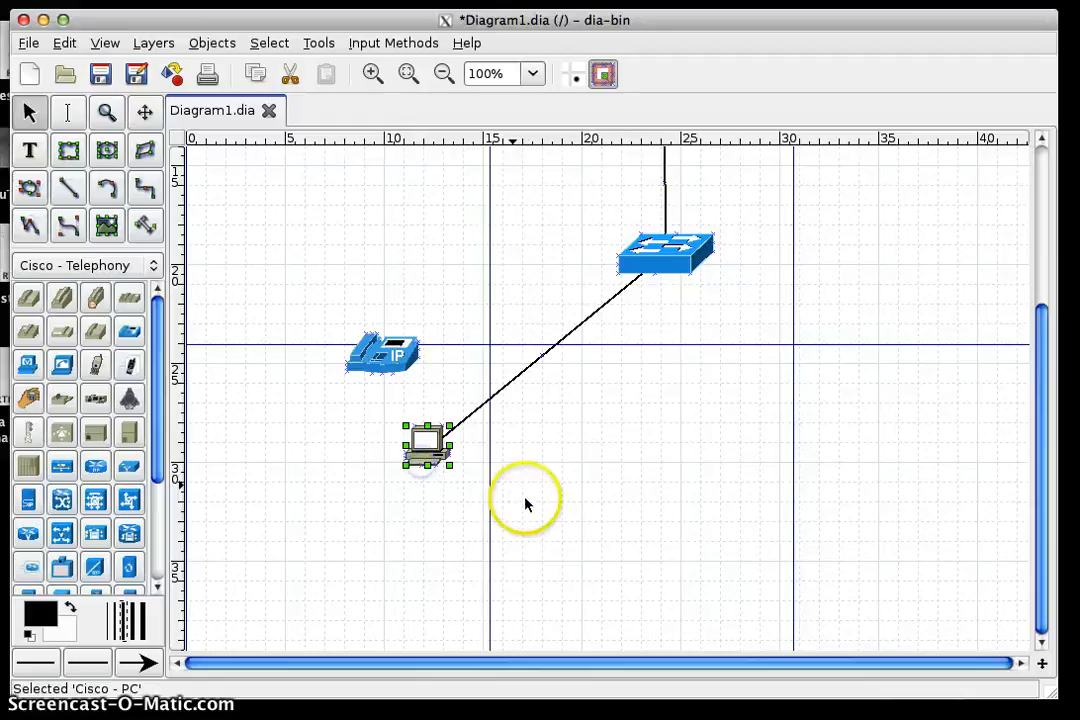
{"action": "left_click", "coordinate": [450, 432]}
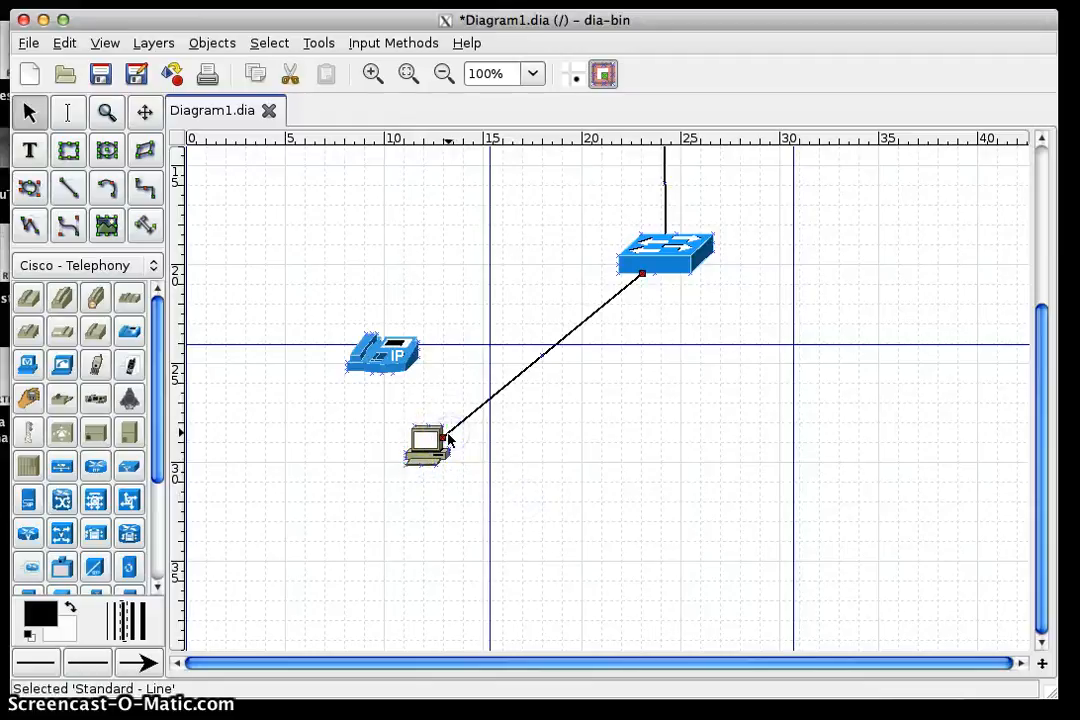
{"action": "left_click_drag", "start_coordinate": [448, 440], "coordinate": [333, 388]}
{"action": "left_click", "coordinate": [388, 350]}
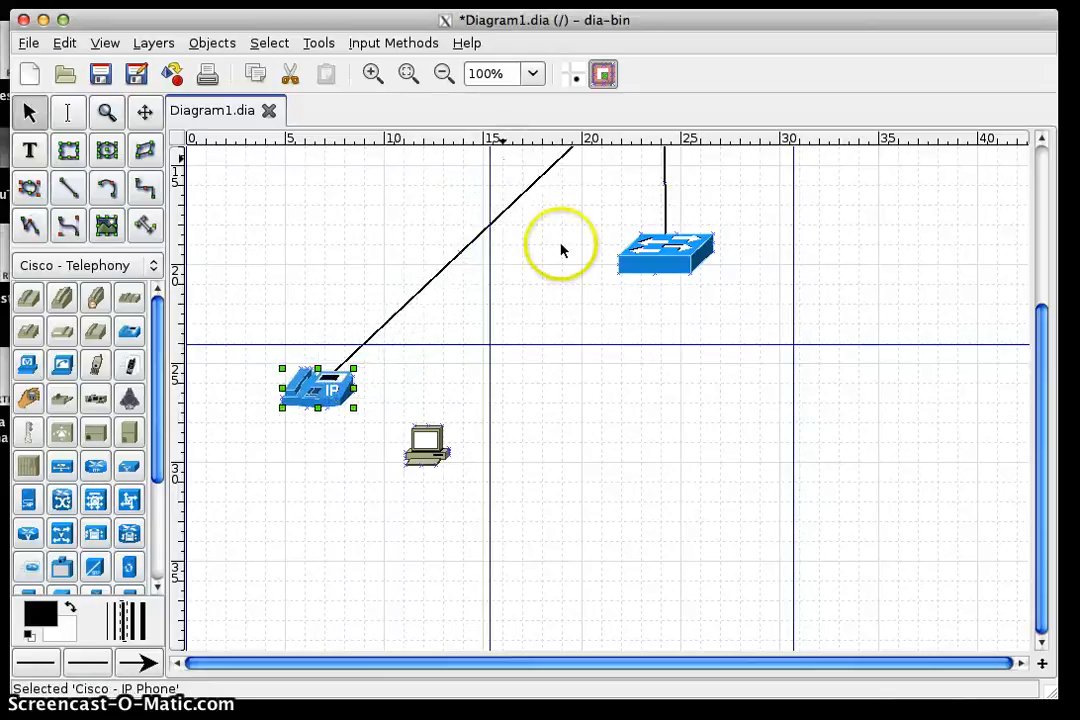
{"action": "scroll", "coordinate": [560, 250], "scroll_direction": "up", "scroll_amount": 5}
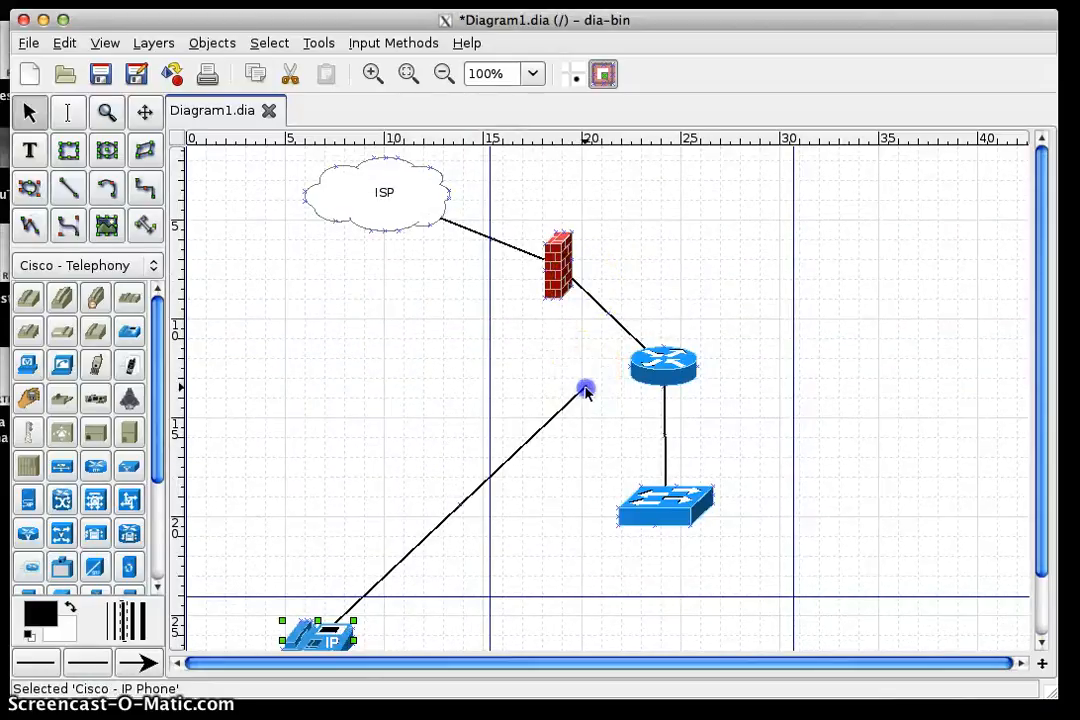
{"action": "left_click_drag", "start_coordinate": [586, 386], "coordinate": [632, 500]}
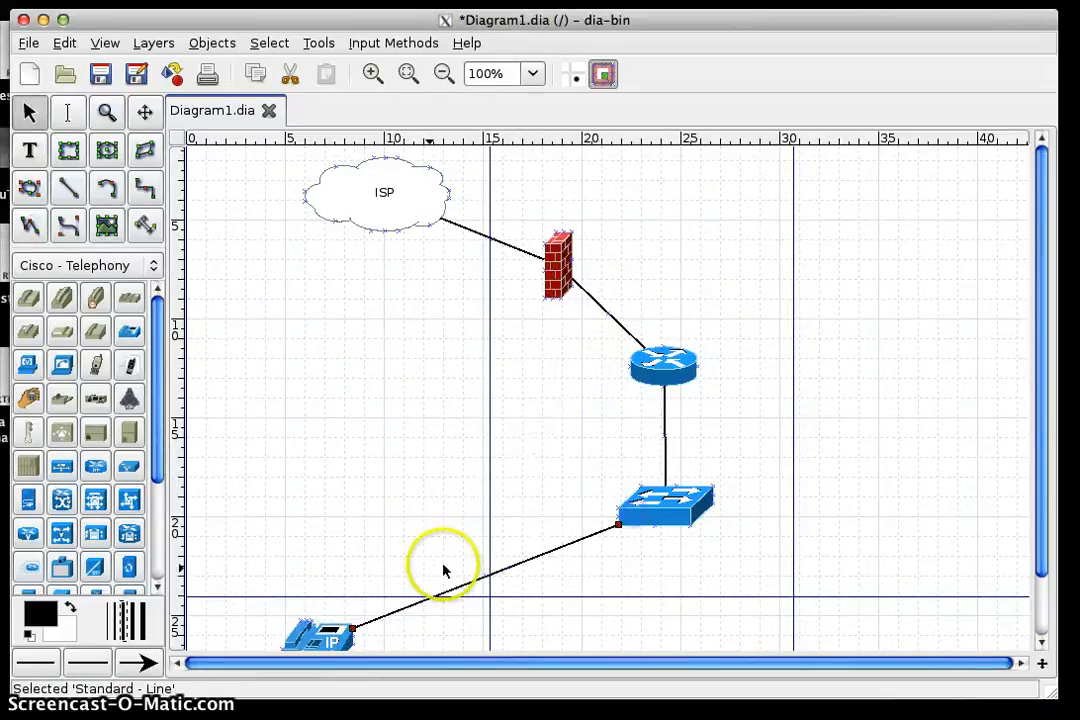
- Move the IP phone to about (11.5, 23.9) and the PC below it to about (11.7, 30.3)
{"action": "left_click_drag", "start_coordinate": [342, 632], "coordinate": [438, 608]}
{"action": "scroll", "coordinate": [615, 595], "scroll_direction": "down", "scroll_amount": 8}
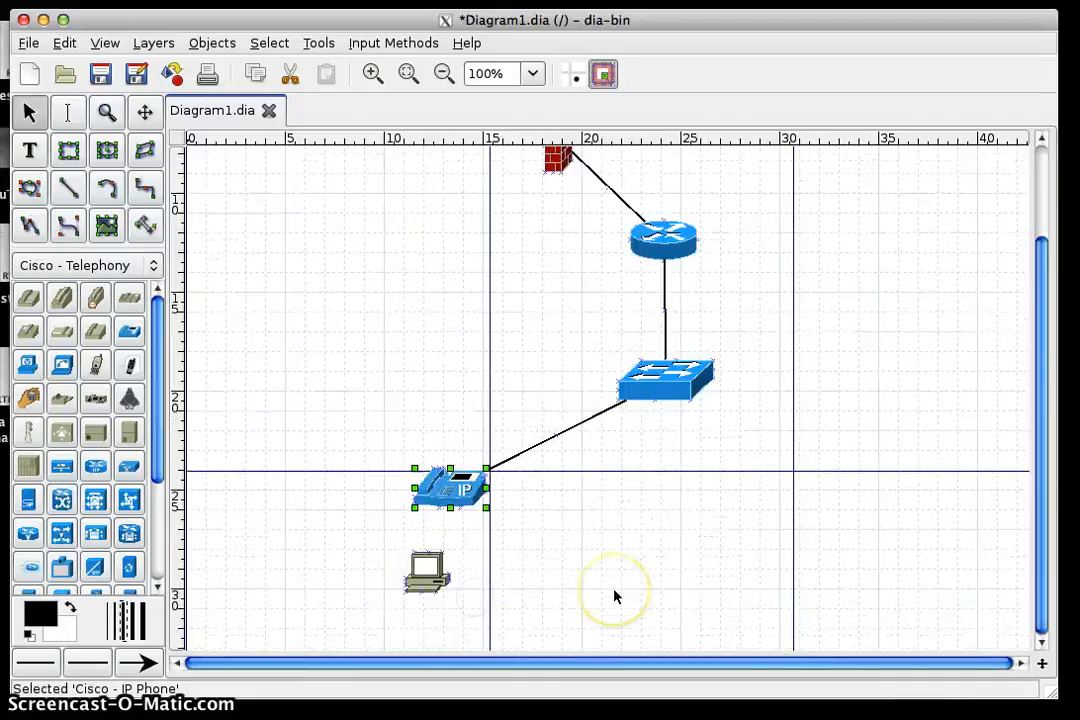
{"action": "scroll", "coordinate": [615, 597], "scroll_direction": "up", "scroll_amount": 3}
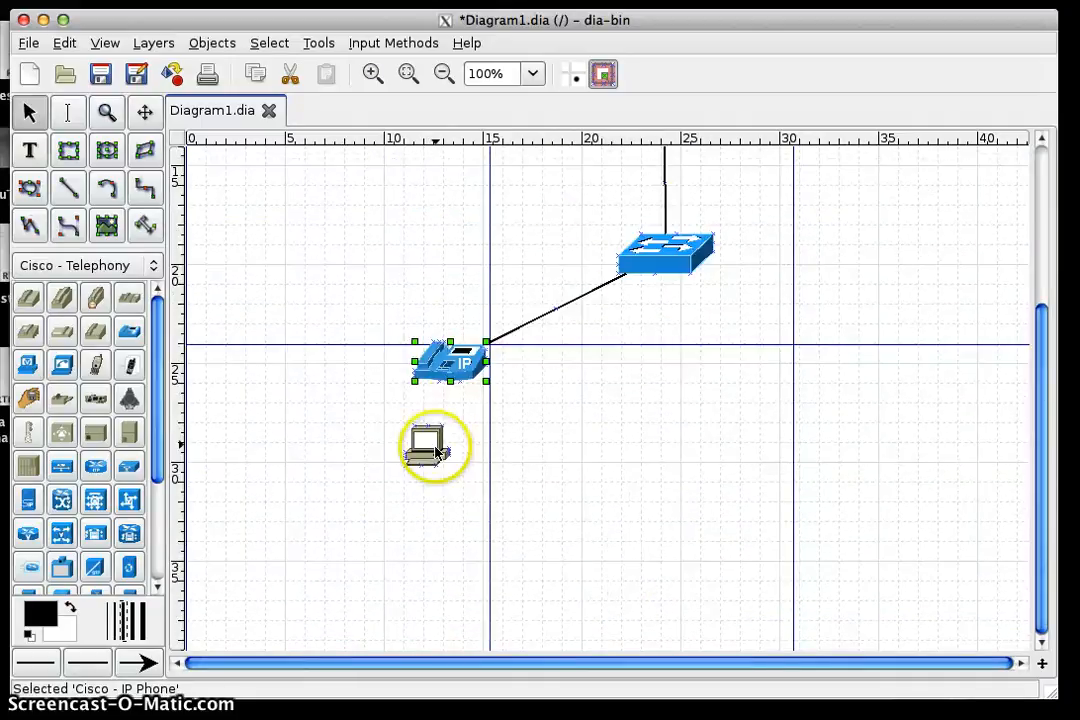
{"action": "mouse_move", "coordinate": [428, 445]}
{"action": "left_mouse_down"}
{"action": "mouse_move", "coordinate": [445, 488]}
{"action": "mouse_move", "coordinate": [444, 366]}
{"action": "mouse_move", "coordinate": [446, 384]}
{"action": "left_mouse_up"}
- Connect the PC and the IP phone with a line and set its end arrow to none
{"action": "left_click", "coordinate": [68, 187]}
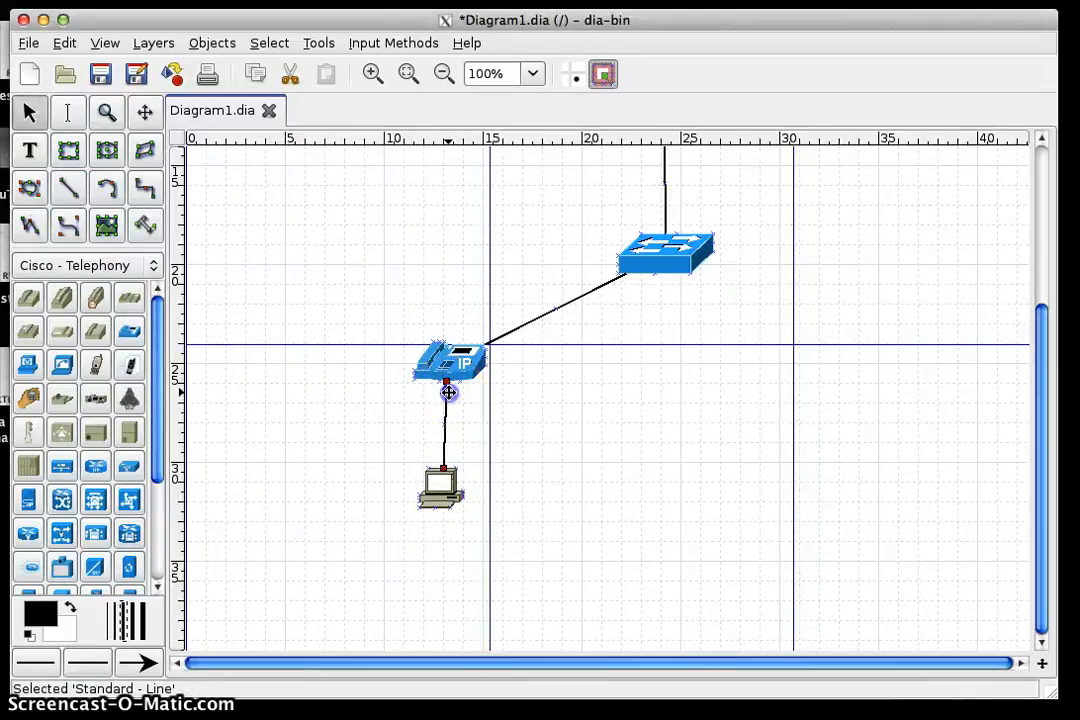
{"action": "double_click", "coordinate": [447, 393]}
{"action": "left_click", "coordinate": [653, 415]}
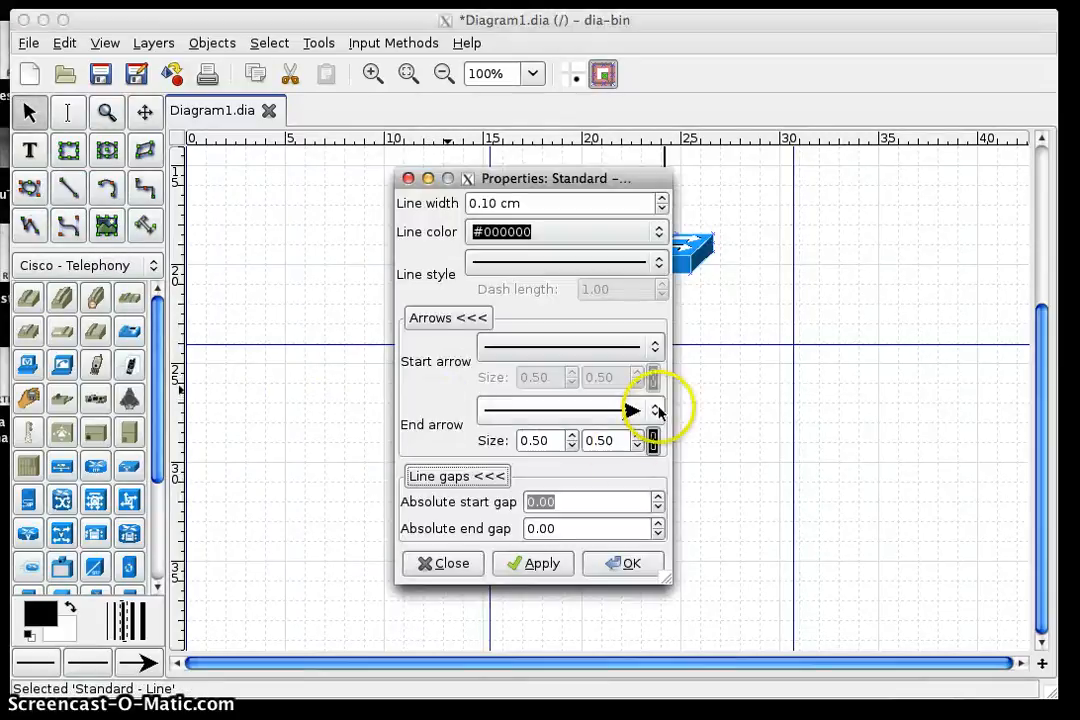
{"action": "left_click", "coordinate": [581, 368]}
{"action": "left_click", "coordinate": [622, 564]}
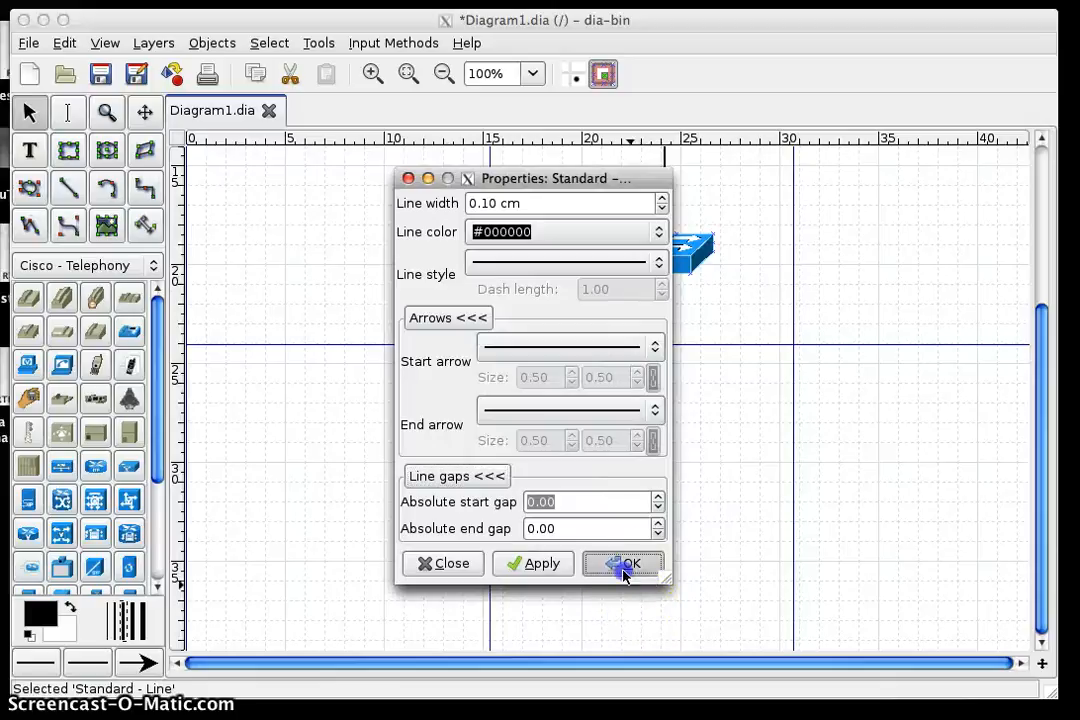
- Straighten the phone-to-PC link by moving the PC to about (11.7, 30.8) and the phone to about (11.4, 23.3)
{"action": "left_click_drag", "start_coordinate": [463, 482], "coordinate": [462, 490]}
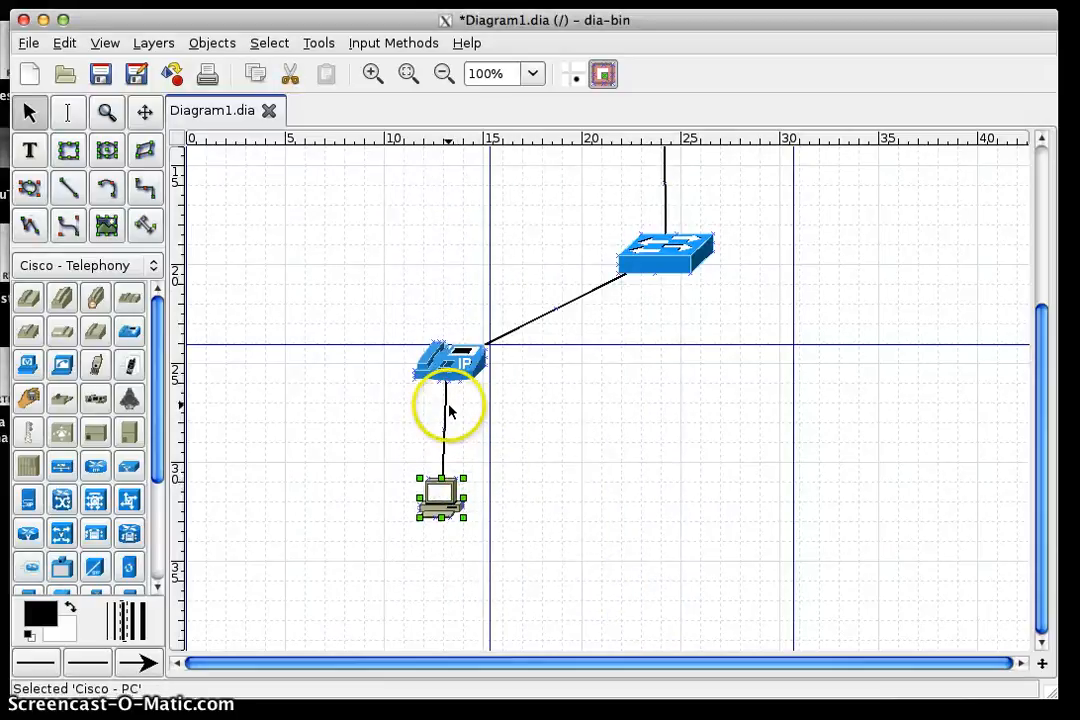
{"action": "left_click", "coordinate": [535, 429]}
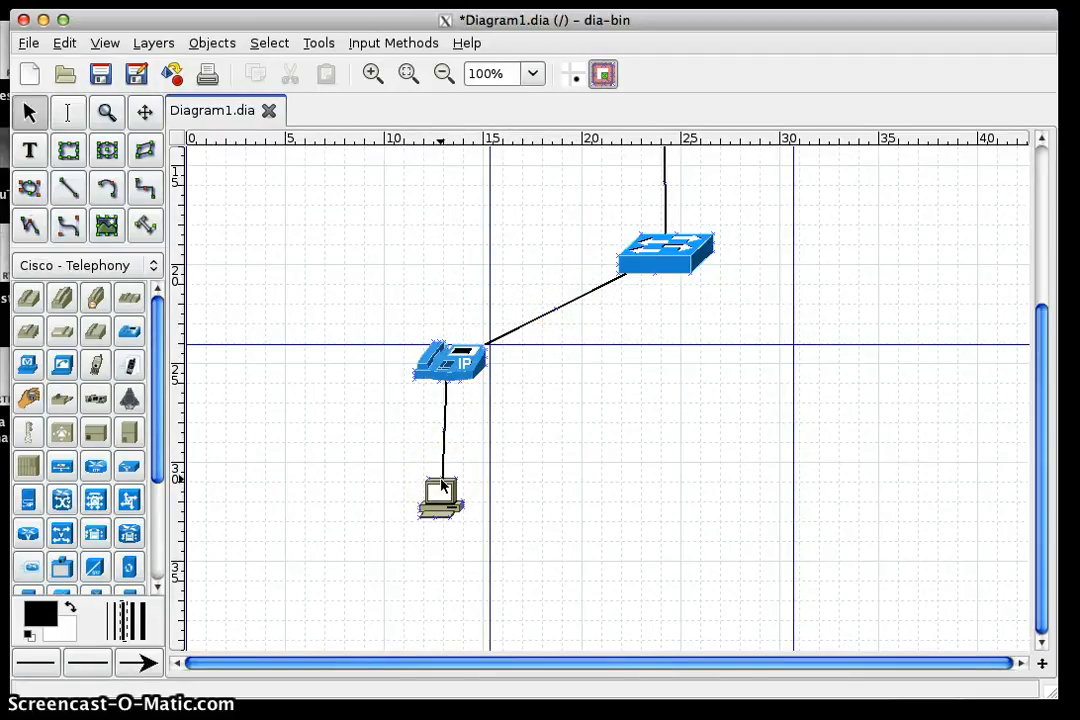
{"action": "left_click_drag", "start_coordinate": [463, 382], "coordinate": [459, 349]}
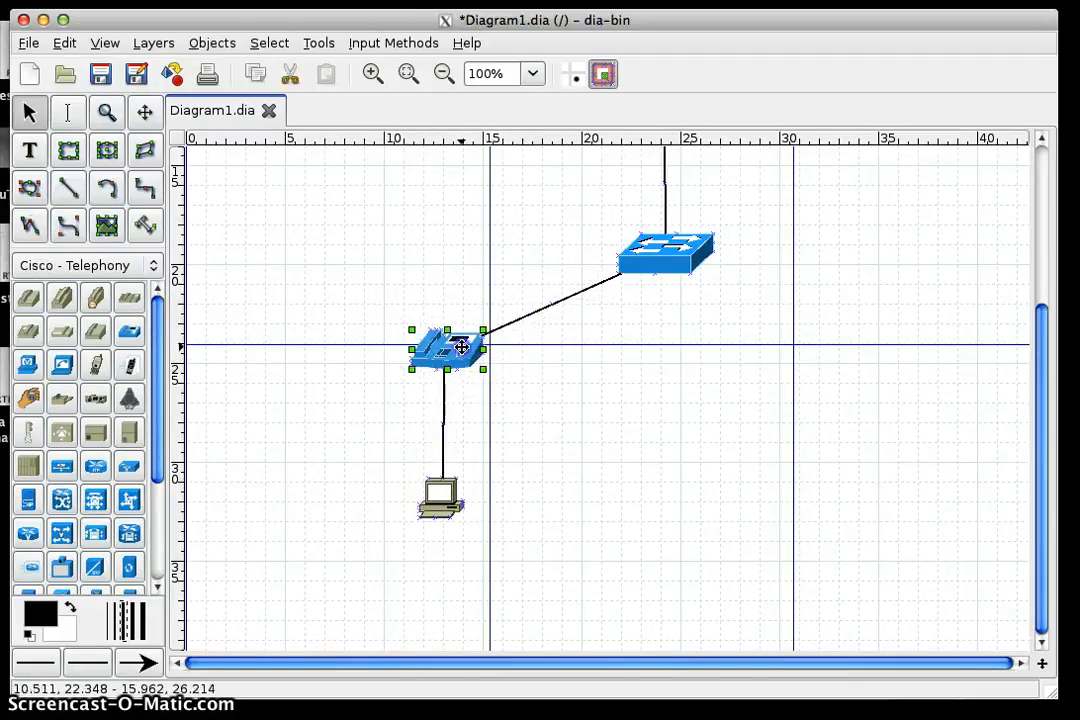
{"action": "left_click", "coordinate": [535, 499]}
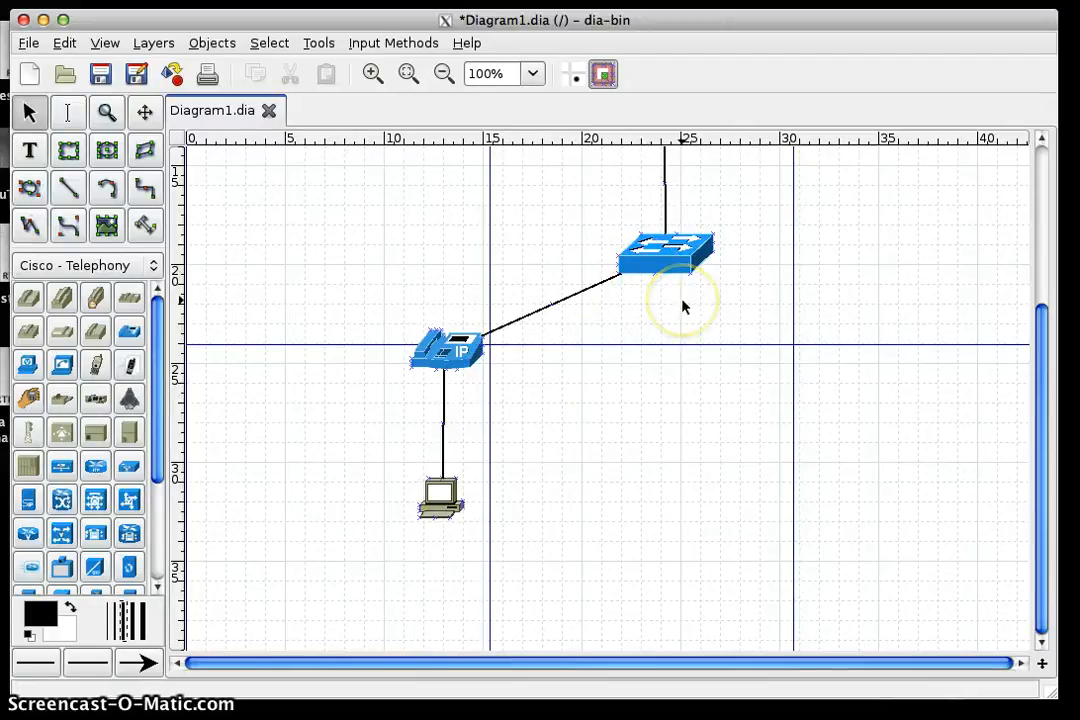
{"action": "scroll", "coordinate": [683, 306], "scroll_direction": "up", "scroll_amount": 3}
{"action": "scroll", "coordinate": [683, 306], "scroll_direction": "down", "scroll_amount": 3}
{"action": "scroll", "coordinate": [683, 306], "scroll_direction": "up", "scroll_amount": 1}
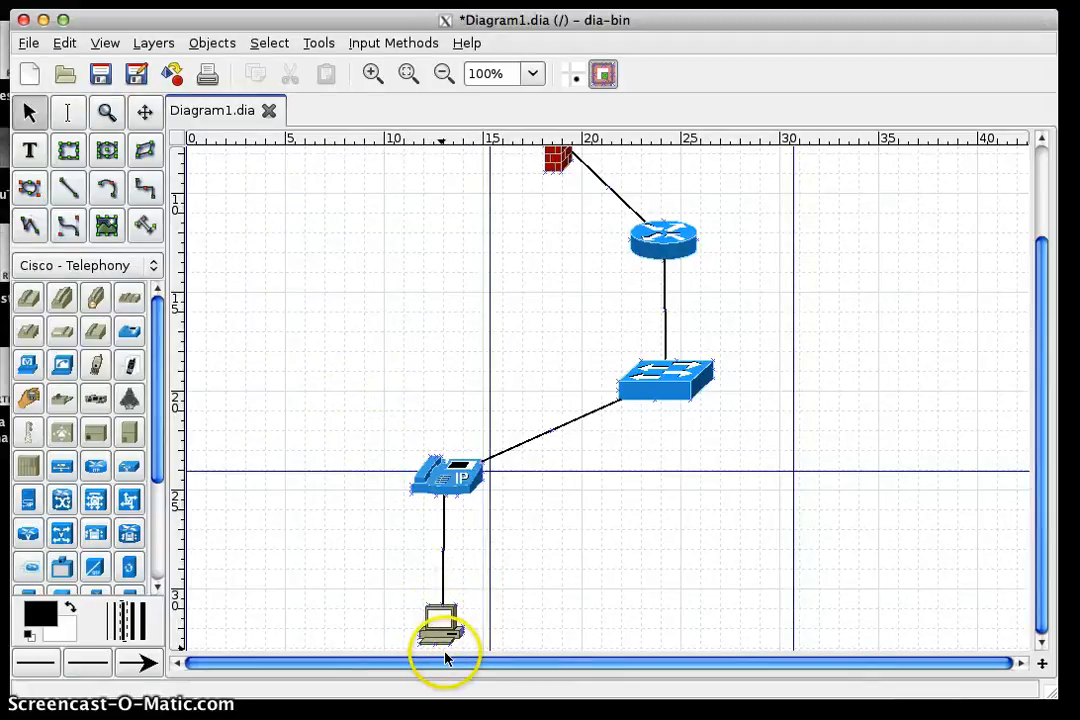
- Add a two-line text label below the PC reading "Office 1" and "2 PCs"
{"action": "left_click", "coordinate": [24, 146]}
{"action": "scroll", "coordinate": [333, 385], "scroll_direction": "down", "scroll_amount": 3}
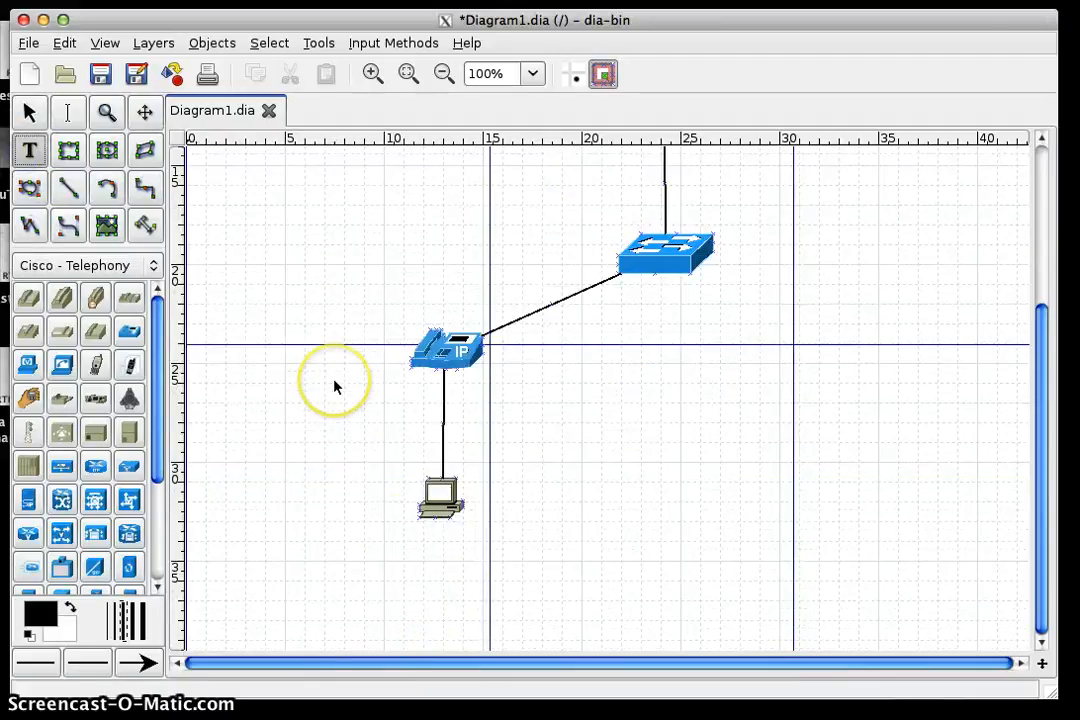
{"action": "left_click", "coordinate": [414, 558]}
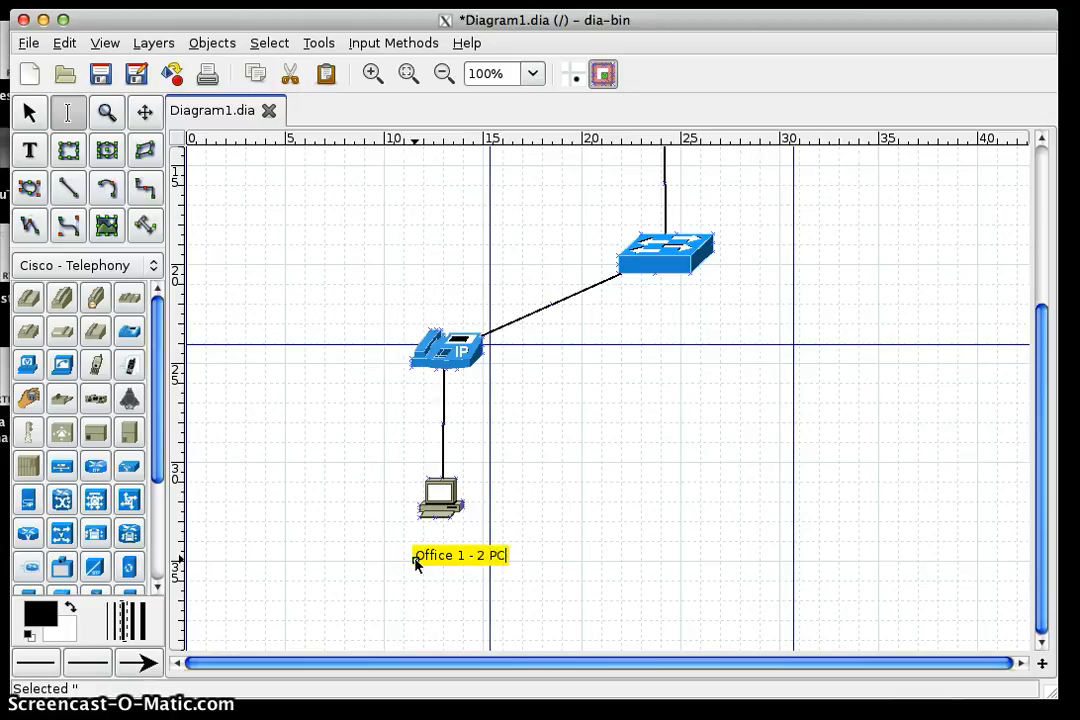
{"action": "left_click", "coordinate": [460, 555]}
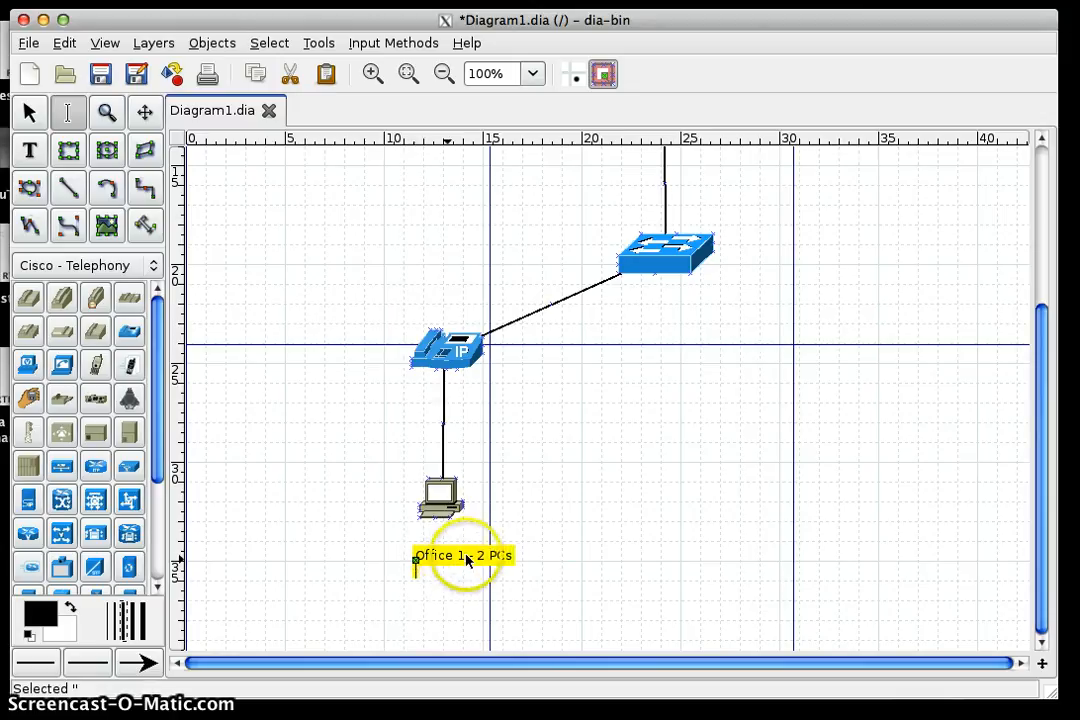
{"action": "key", "text": "BackSpace"}
{"action": "key", "text": "BackSpace"}
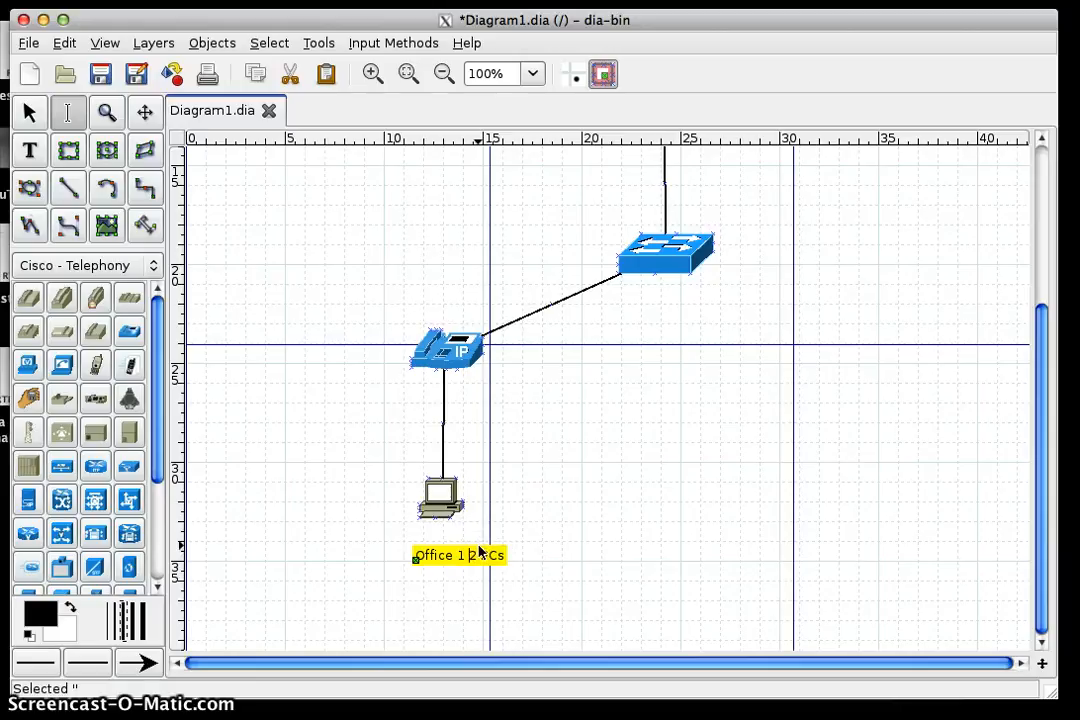
{"action": "key", "text": "Return"}
{"action": "left_click", "coordinate": [455, 573]}
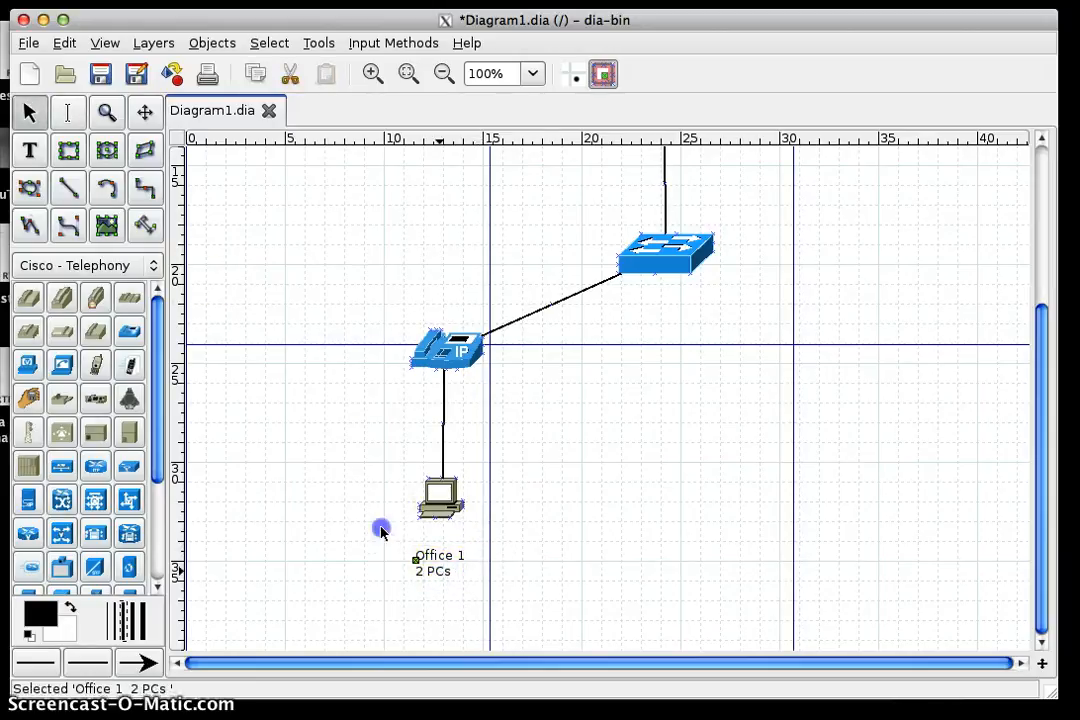
{"action": "left_click", "coordinate": [514, 602]}
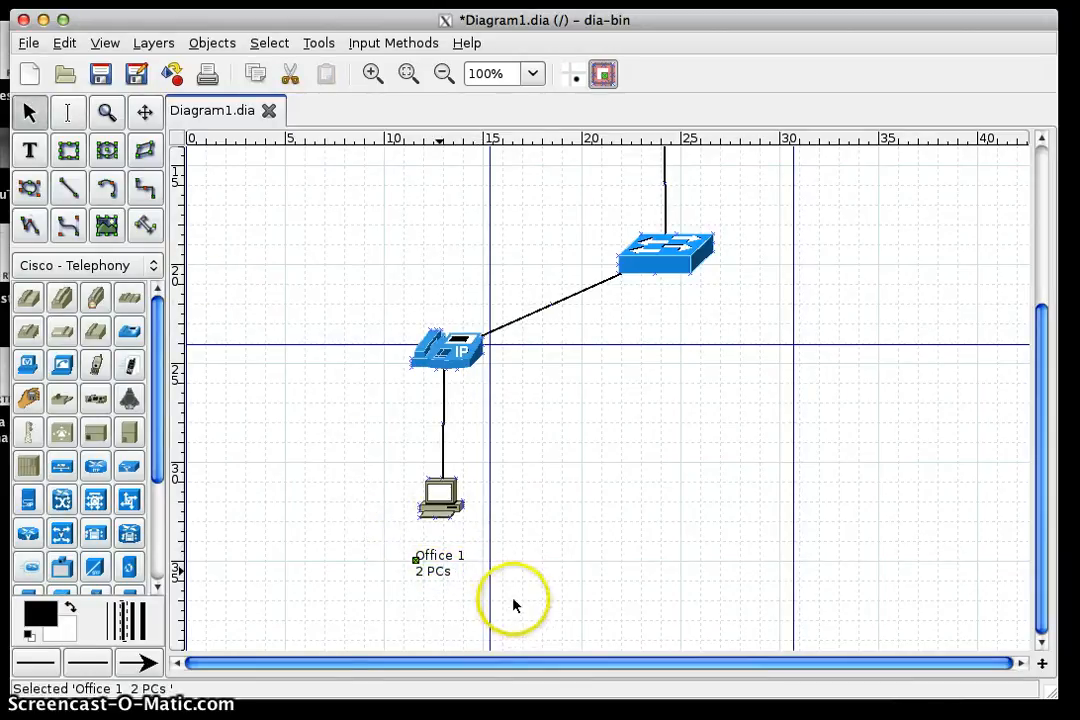
- Extend the second line of the Office 1 label to read "2 PCs & 2 IP Phones"
{"action": "left_click", "coordinate": [437, 570]}
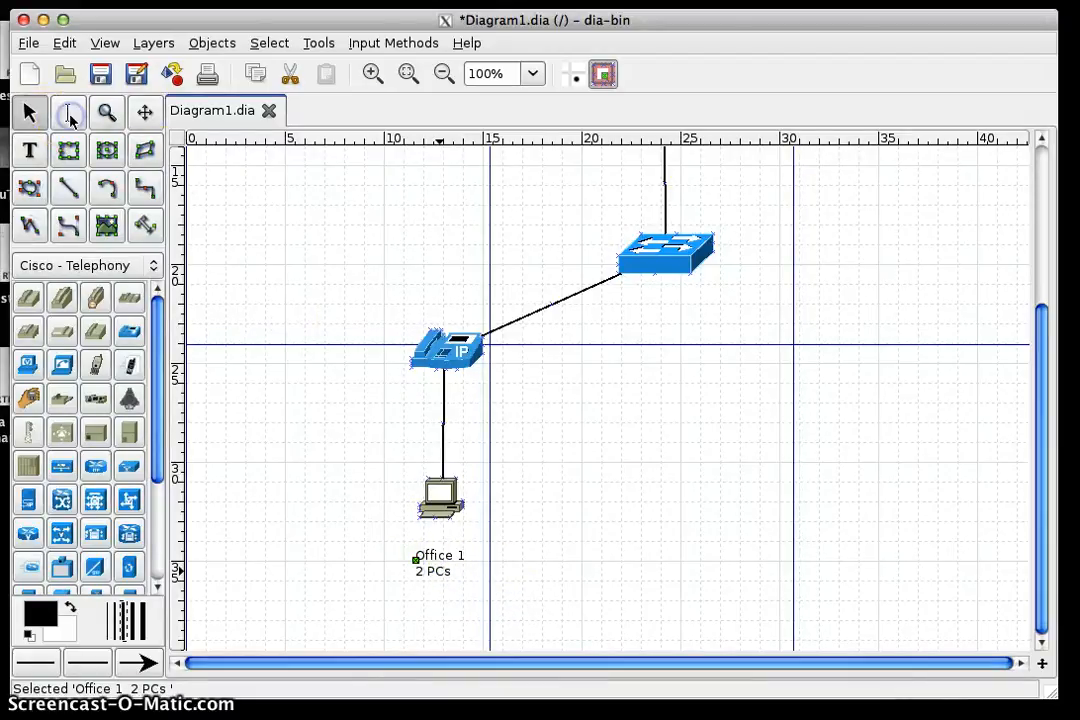
{"action": "double_click", "coordinate": [66, 112]}
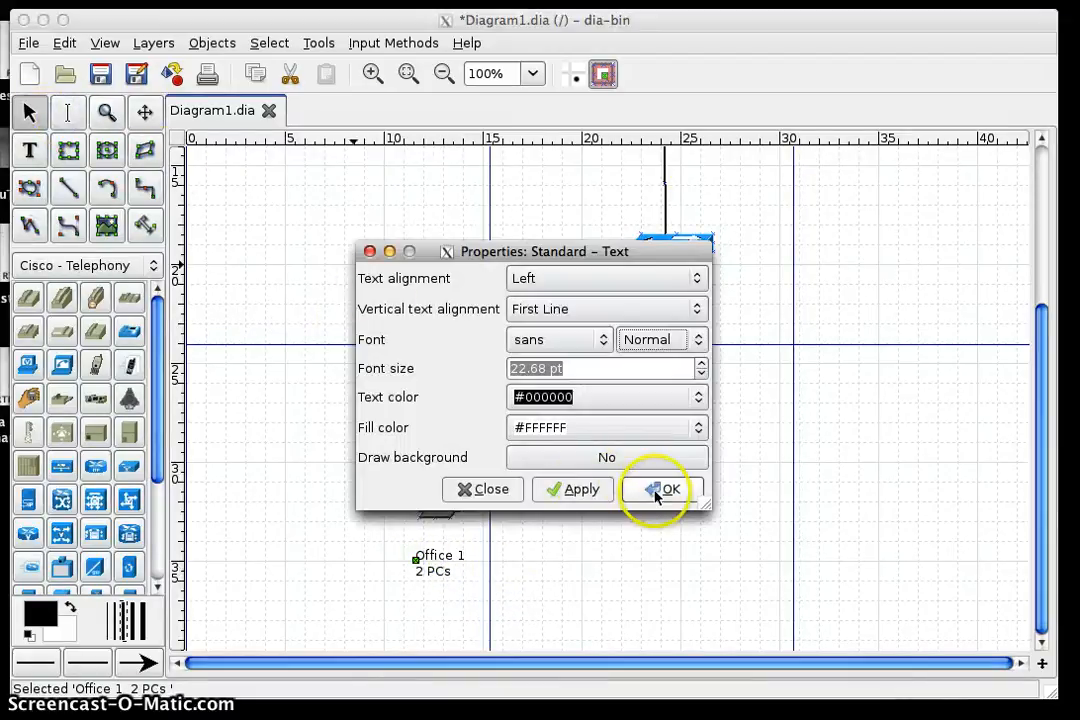
{"action": "left_click", "coordinate": [488, 487]}
{"action": "left_click", "coordinate": [66, 112]}
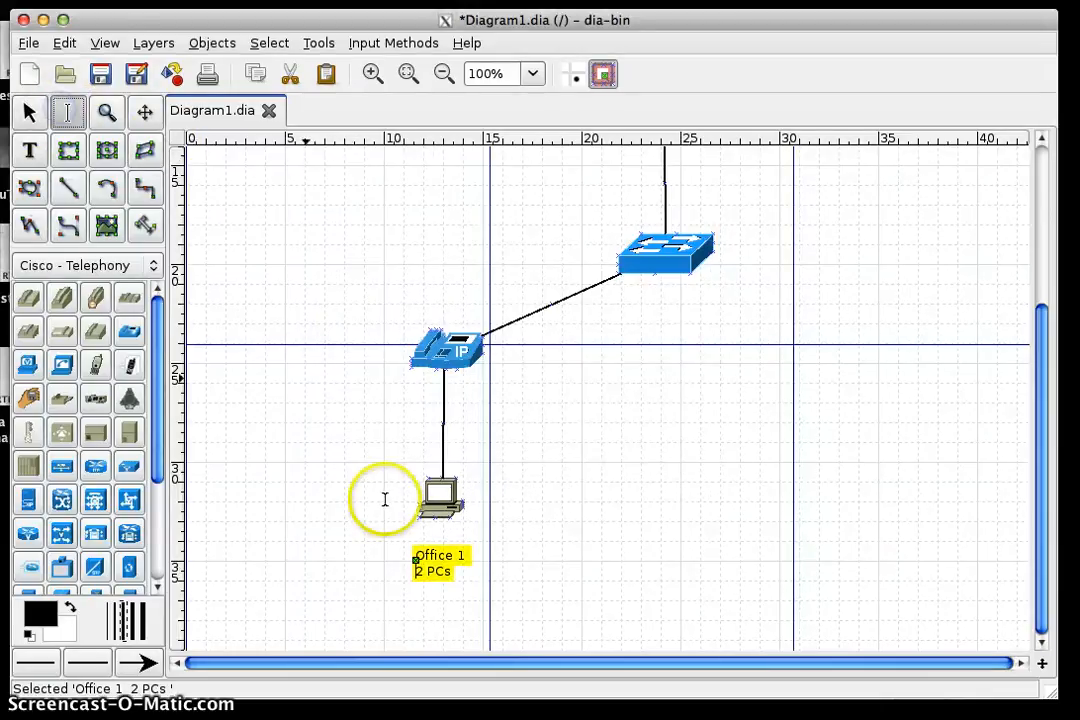
{"action": "left_click", "coordinate": [437, 570]}
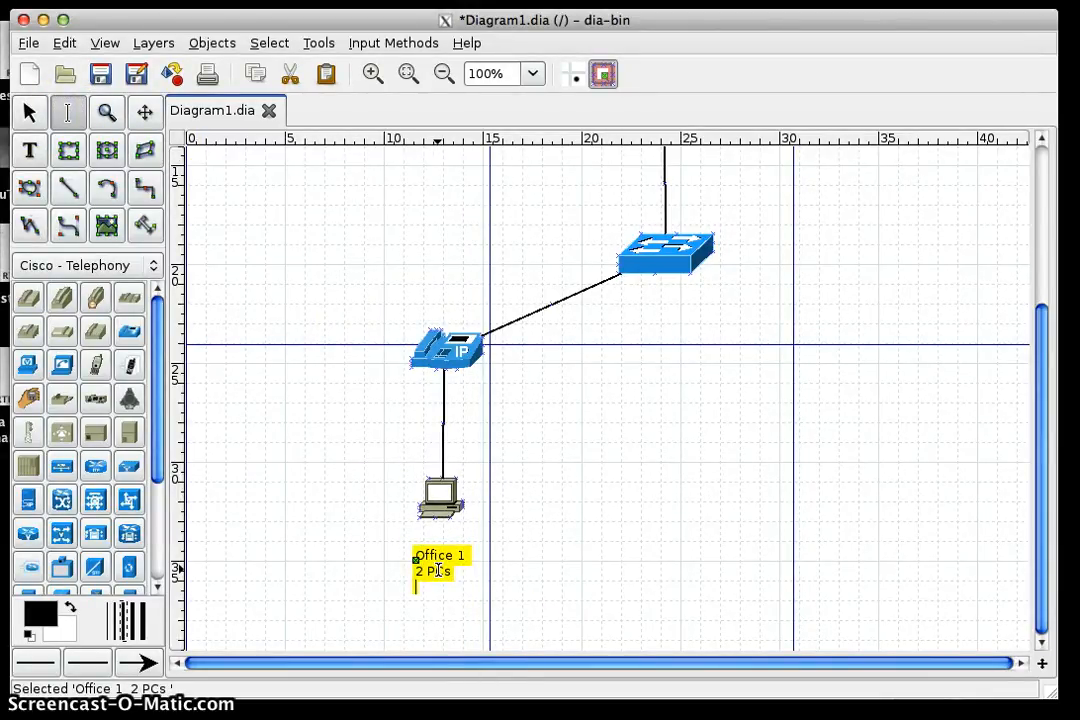
{"action": "left_click", "coordinate": [440, 571]}
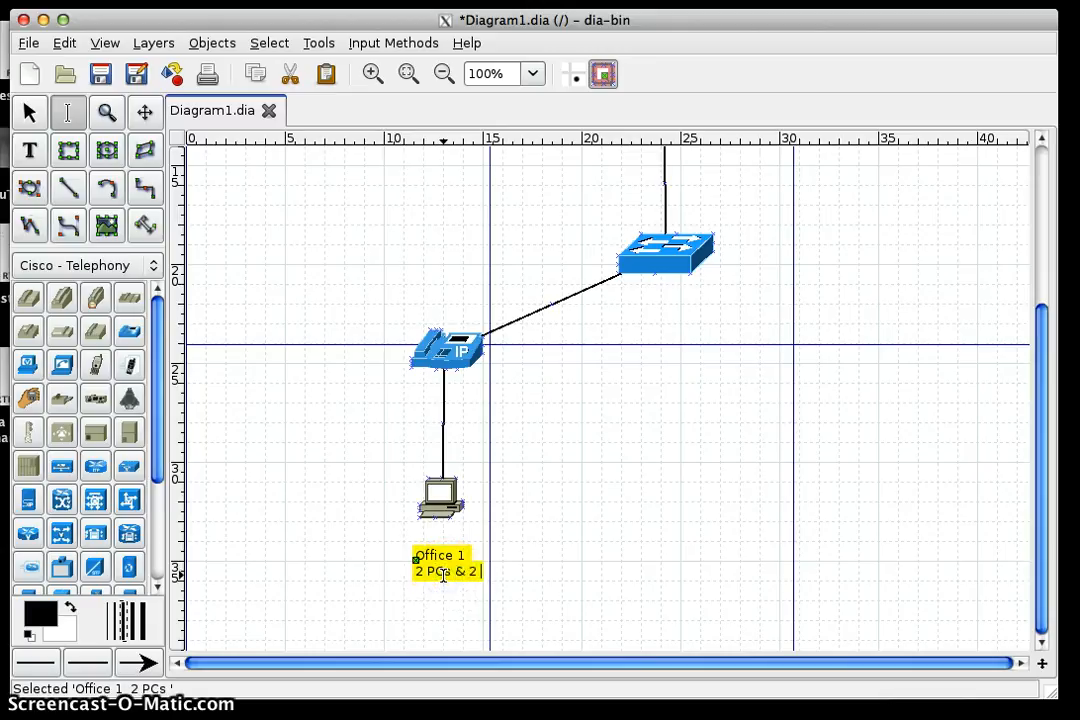
{"action": "type", "text": "Phones"}
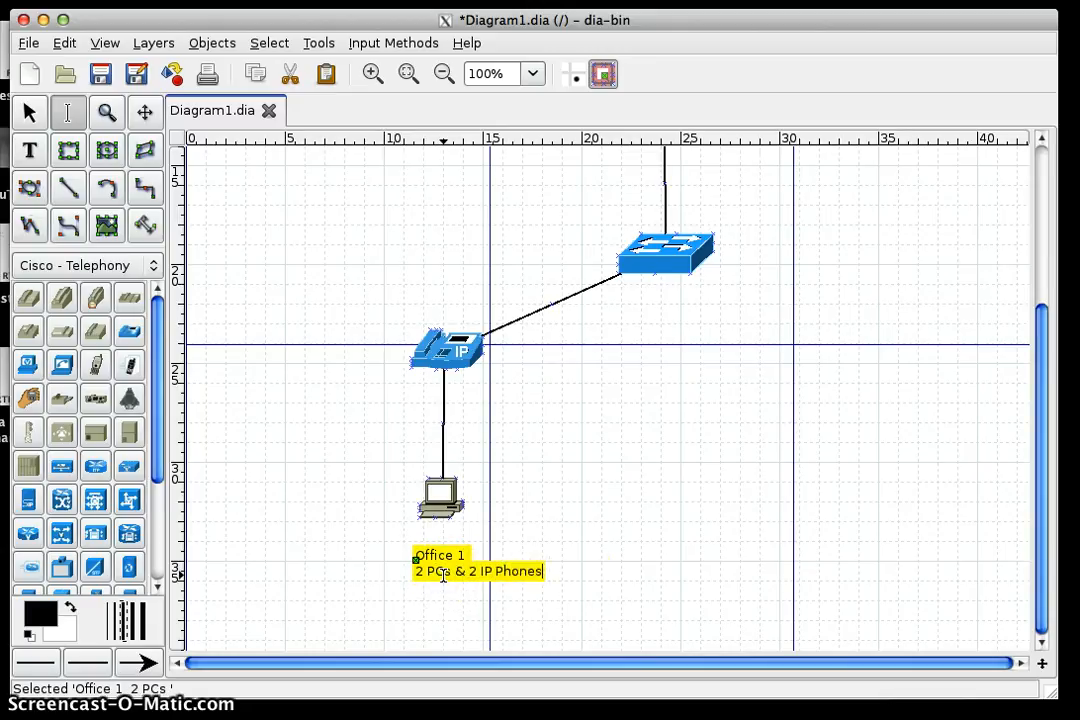
{"action": "left_click", "coordinate": [603, 566]}
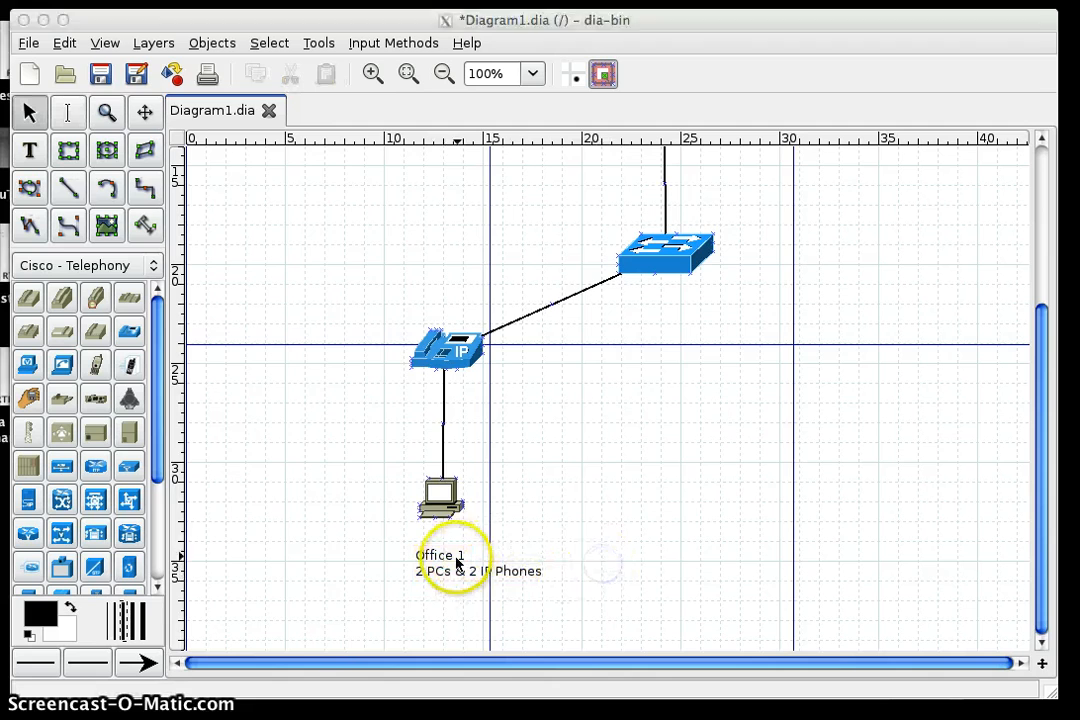
- Switch to the Network Design Lab PDF in Adobe Reader and read the connection requirements for the Executive Office, Offices 1 and 2 and Lobby
{"action": "left_click", "coordinate": [923, 700]}
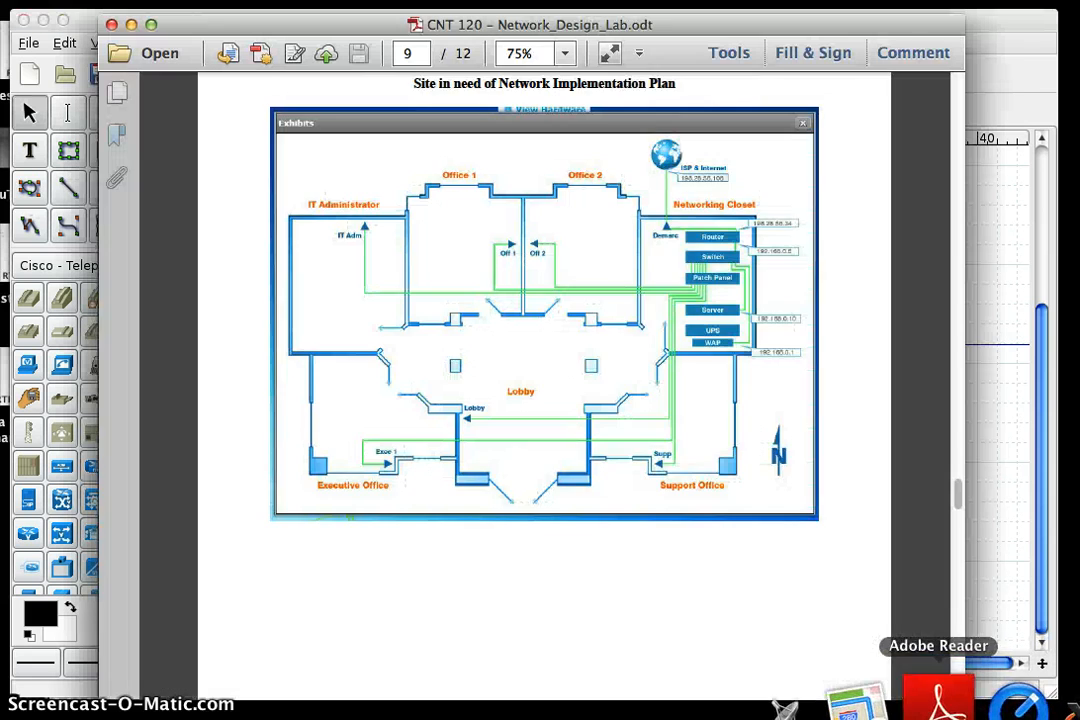
{"action": "scroll", "coordinate": [638, 250], "scroll_direction": "up", "scroll_amount": 20}
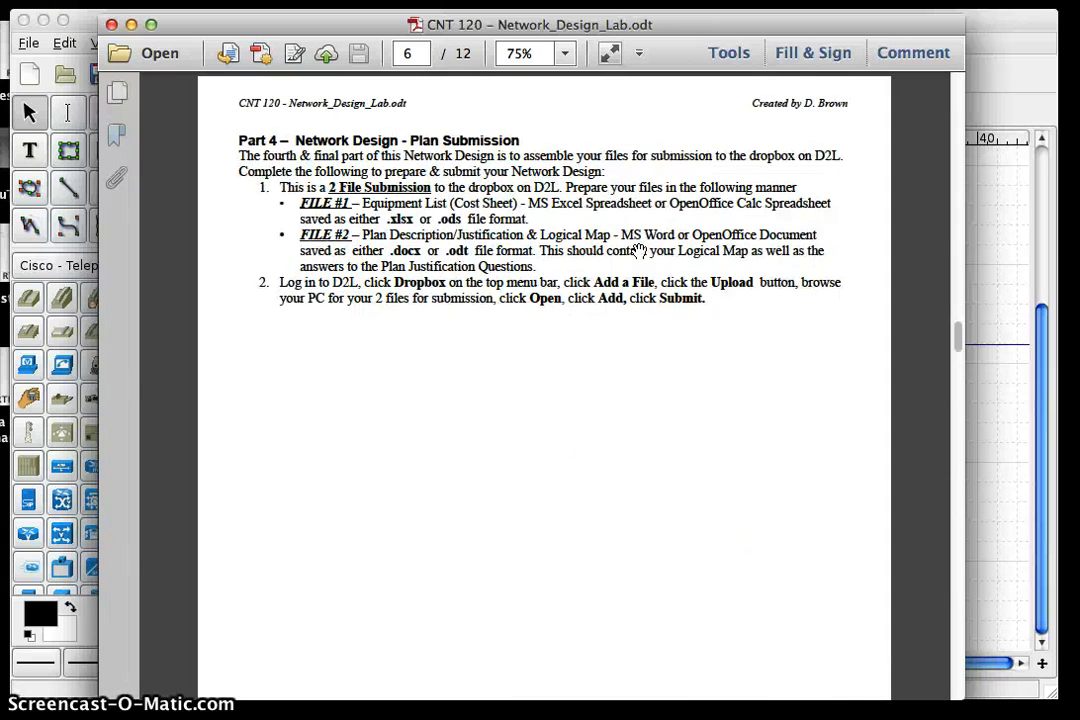
{"action": "scroll", "coordinate": [638, 250], "scroll_direction": "up", "scroll_amount": 10}
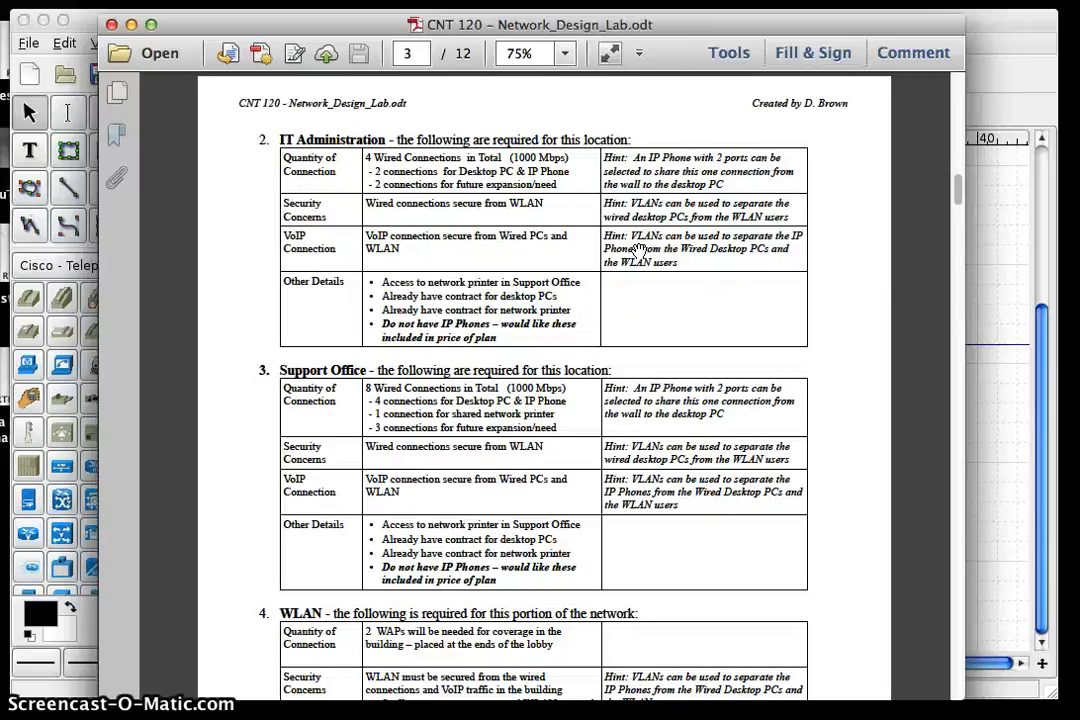
{"action": "left_click", "coordinate": [638, 265]}
{"action": "scroll", "coordinate": [600, 300], "scroll_direction": "up", "scroll_amount": 10}
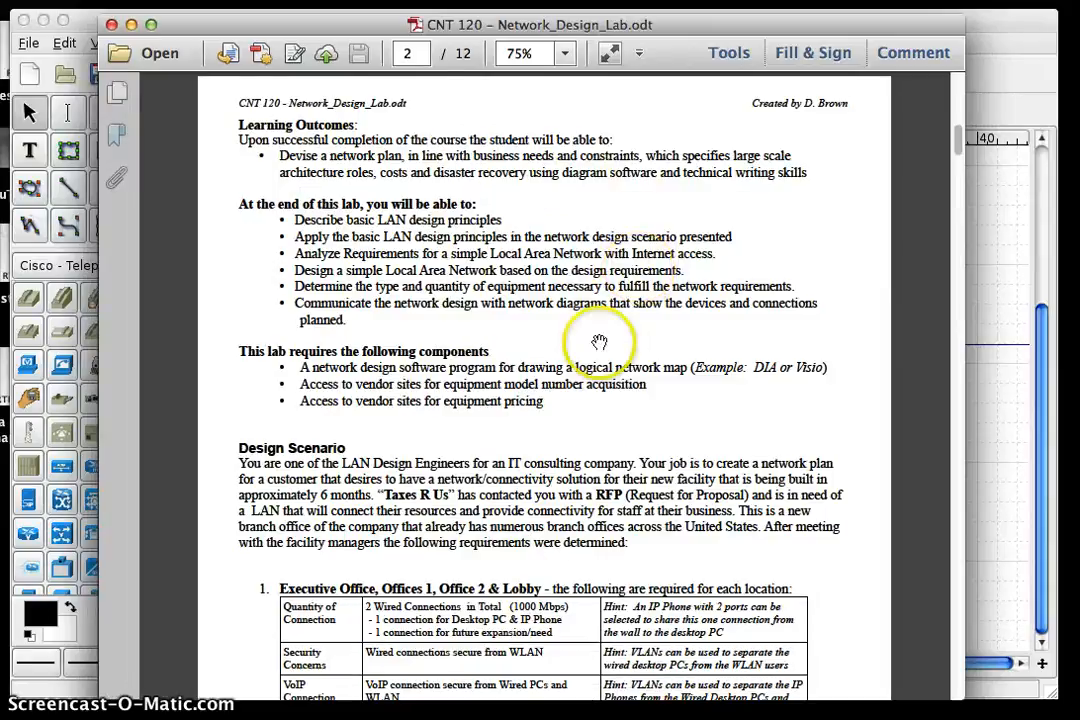
{"action": "scroll", "coordinate": [555, 470], "scroll_direction": "down", "scroll_amount": 2}
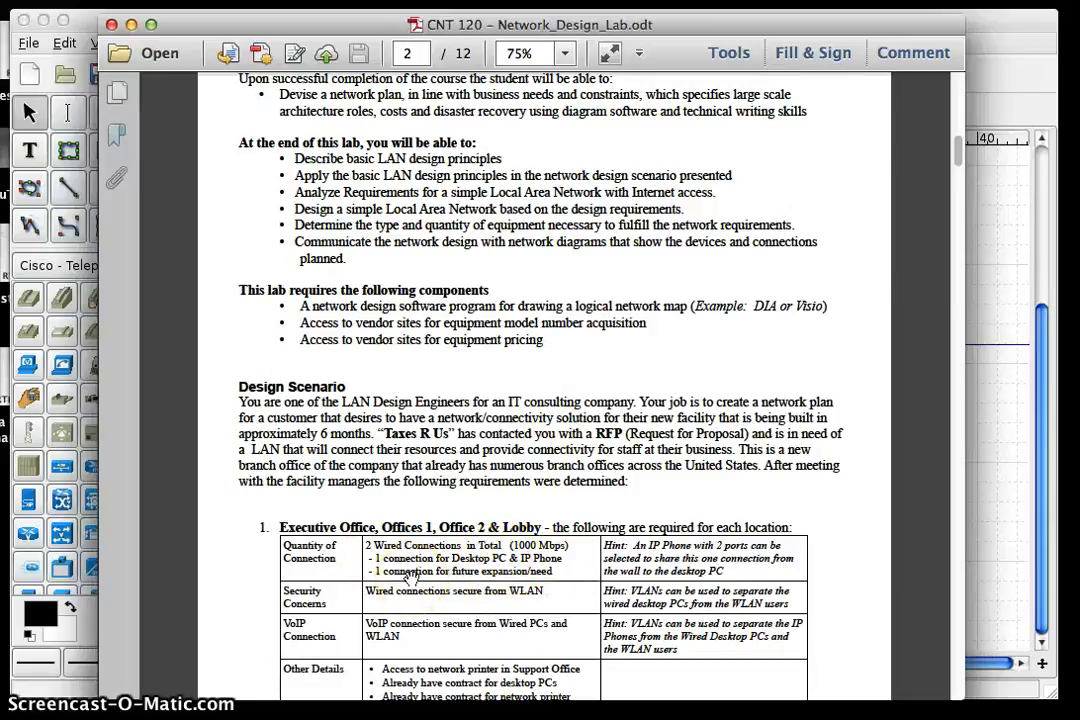
{"action": "left_click", "coordinate": [988, 369]}
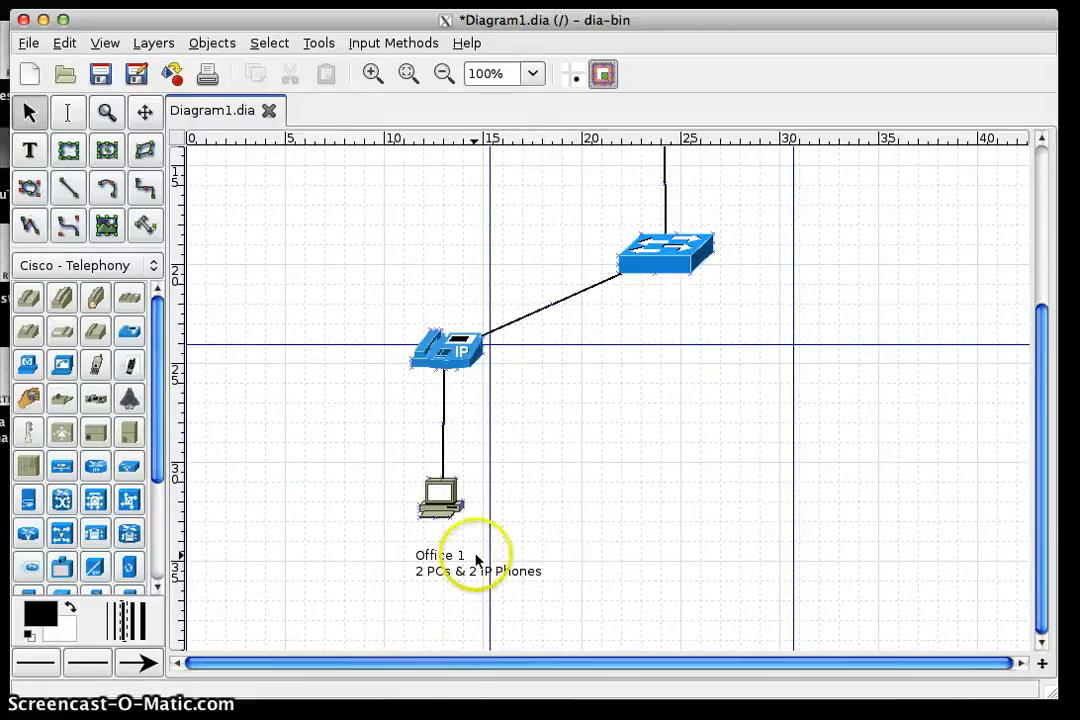
{"action": "left_click", "coordinate": [575, 474]}
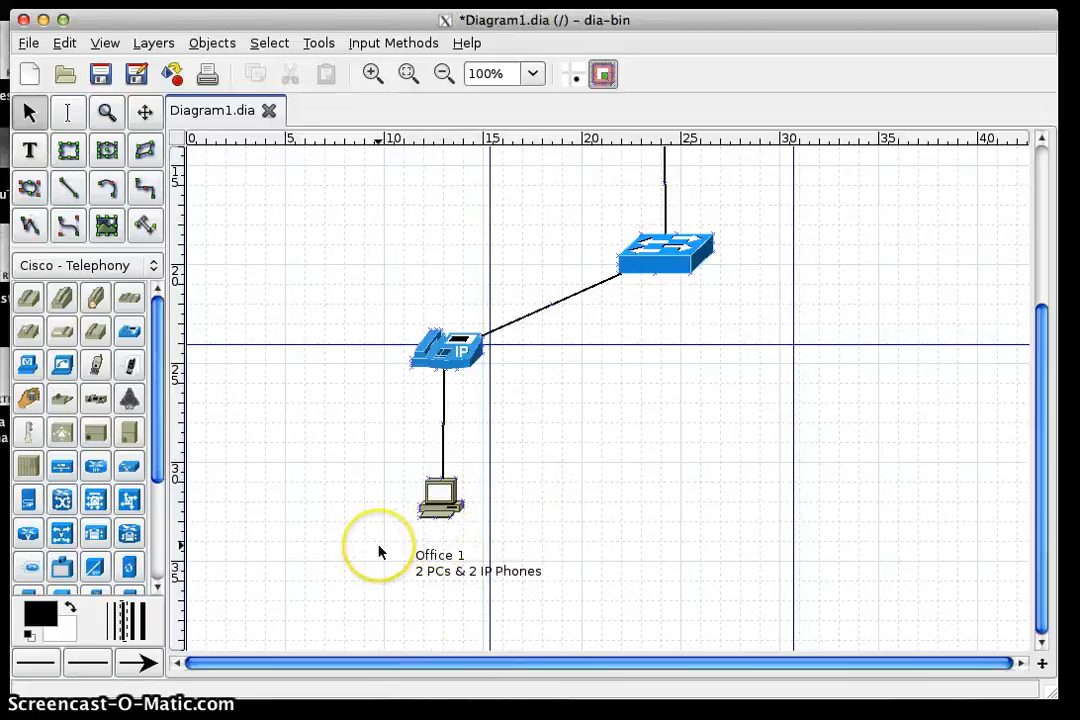
{"action": "left_click", "coordinate": [355, 298]}
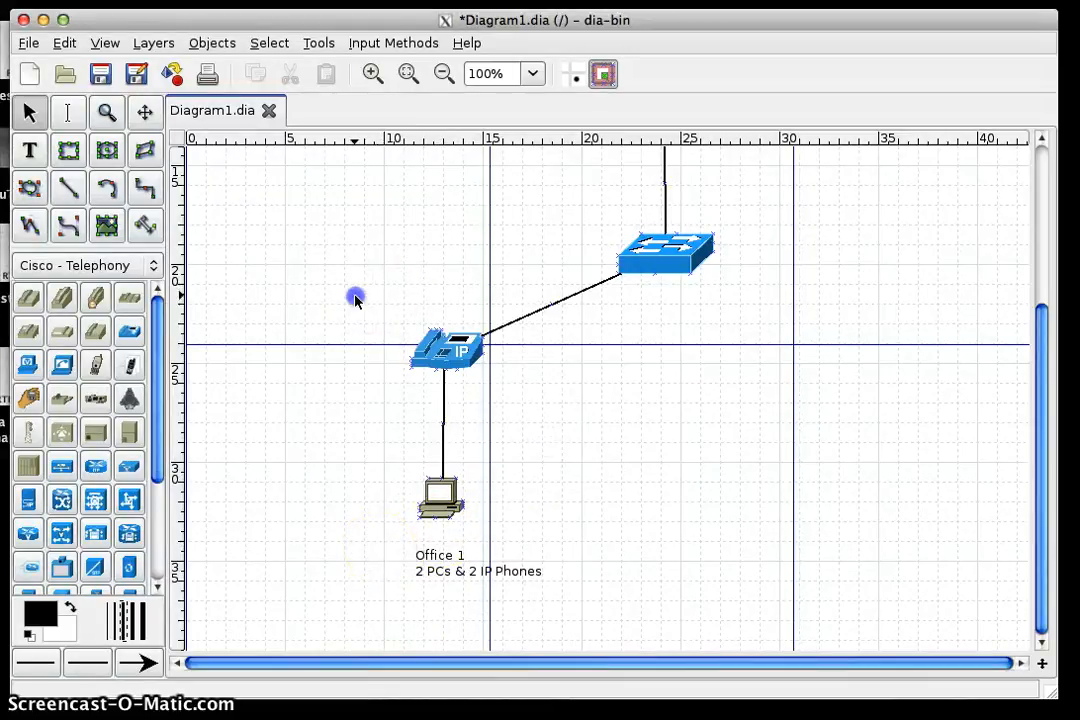
{"action": "left_click_drag", "start_coordinate": [355, 298], "coordinate": [588, 630]}
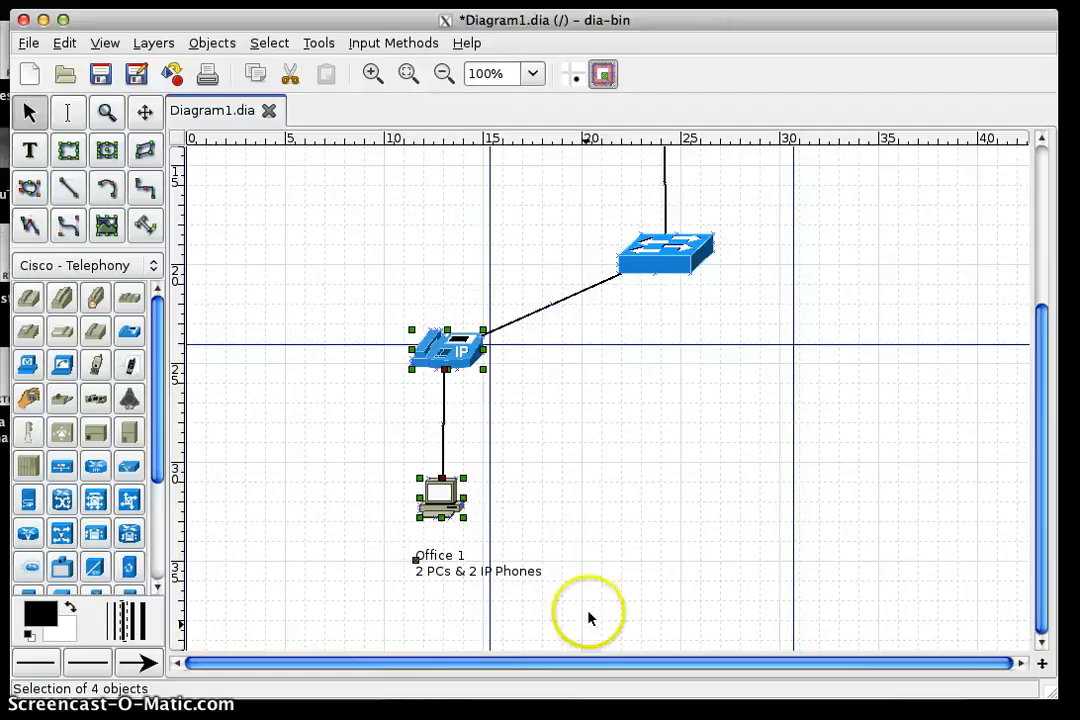
{"action": "left_click", "coordinate": [600, 497]}
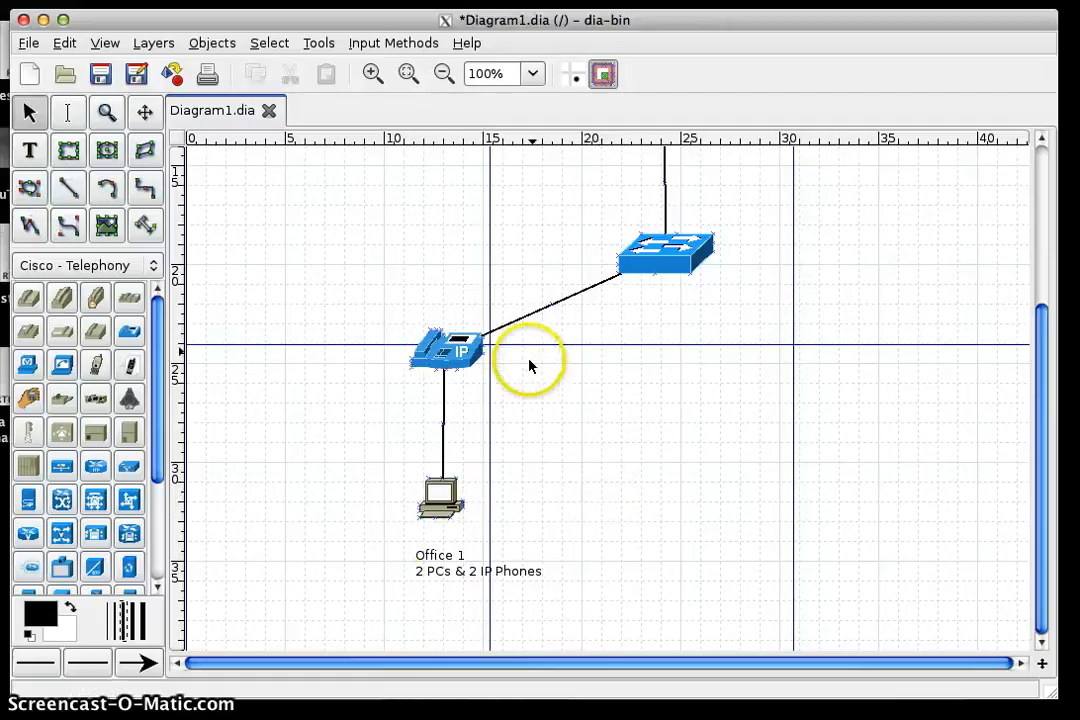
- Copy the Office 1 IP phone, PC, connecting line and label together, and paste the duplicate directly beneath the switch
{"action": "left_click", "coordinate": [349, 279]}
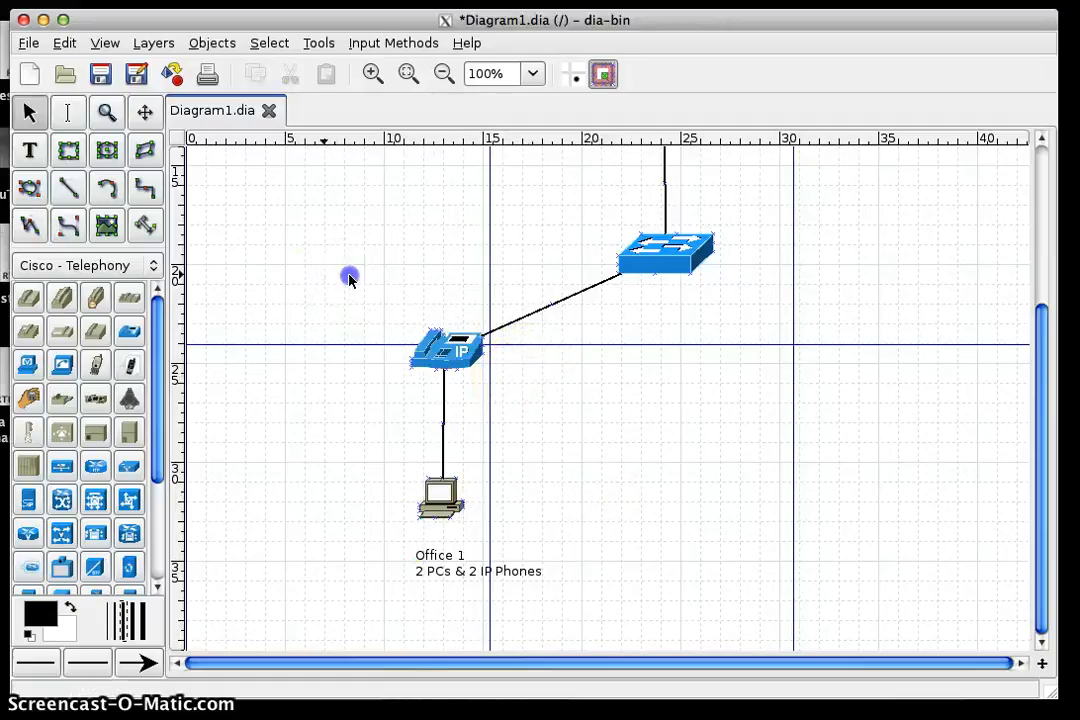
{"action": "left_click_drag", "start_coordinate": [348, 292], "coordinate": [633, 618]}
{"action": "key", "text": "ctrl+c"}
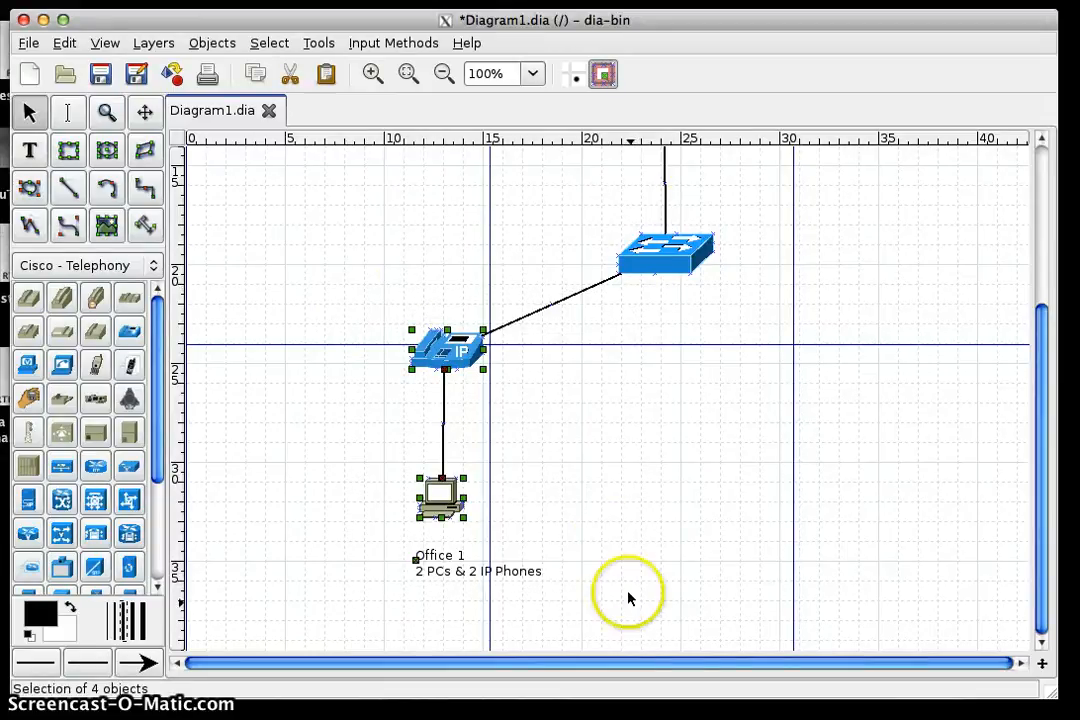
{"action": "left_click", "coordinate": [611, 546]}
{"action": "key", "text": "ctrl+v"}
{"action": "mouse_move", "coordinate": [320, 230]}
{"action": "left_mouse_down"}
{"action": "mouse_move", "coordinate": [482, 272]}
{"action": "mouse_move", "coordinate": [684, 354]}
{"action": "mouse_move", "coordinate": [674, 369]}
{"action": "mouse_move", "coordinate": [680, 306]}
{"action": "mouse_move", "coordinate": [664, 256]}
{"action": "mouse_move", "coordinate": [668, 285]}
{"action": "left_mouse_up"}
{"action": "left_click", "coordinate": [560, 362]}
- Connect the switch to the copied IP phone with a line and set its end arrow to none
{"action": "left_click", "coordinate": [68, 187]}
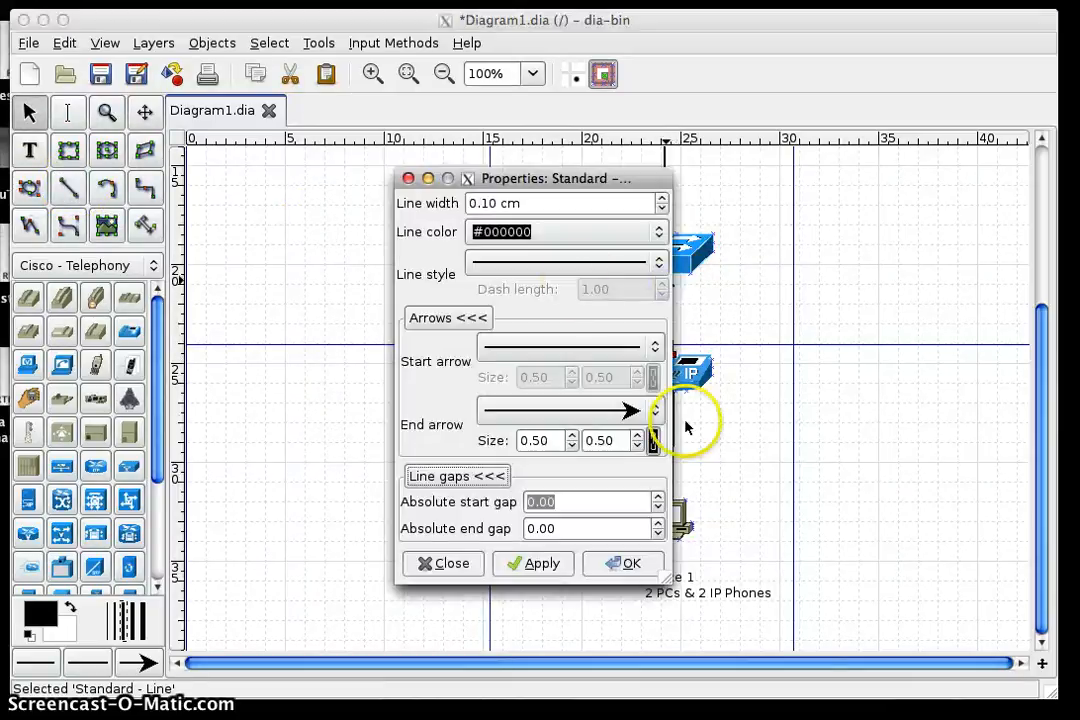
{"action": "left_click", "coordinate": [646, 410]}
{"action": "left_click", "coordinate": [557, 357]}
{"action": "left_click", "coordinate": [540, 563]}
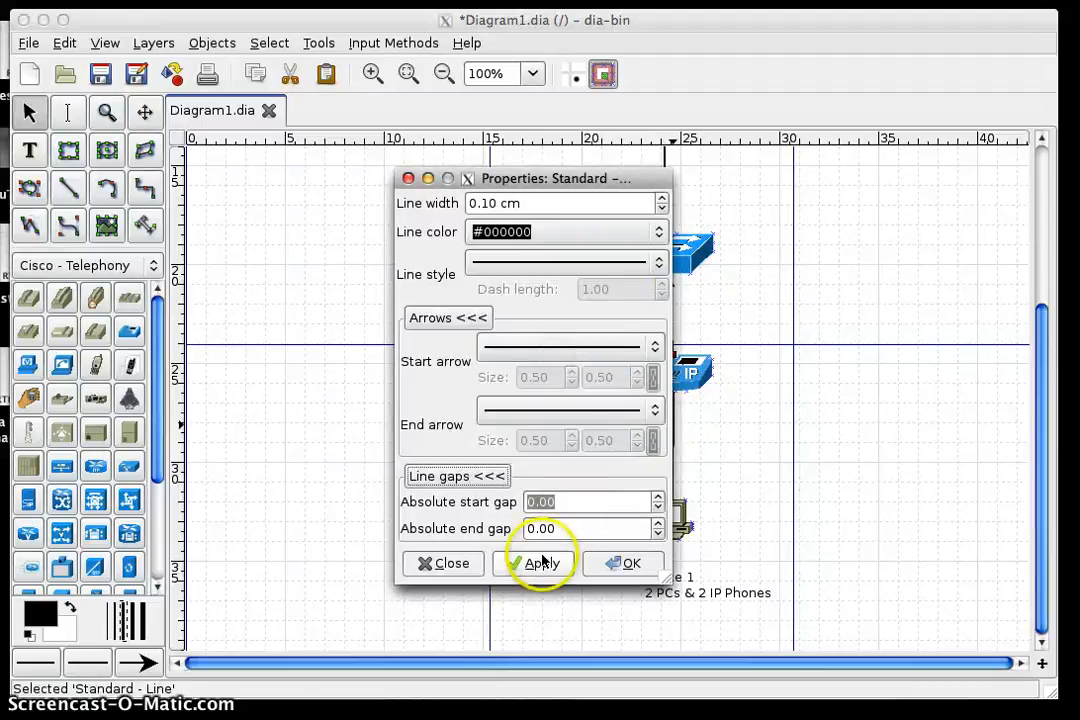
{"action": "left_click", "coordinate": [610, 563]}
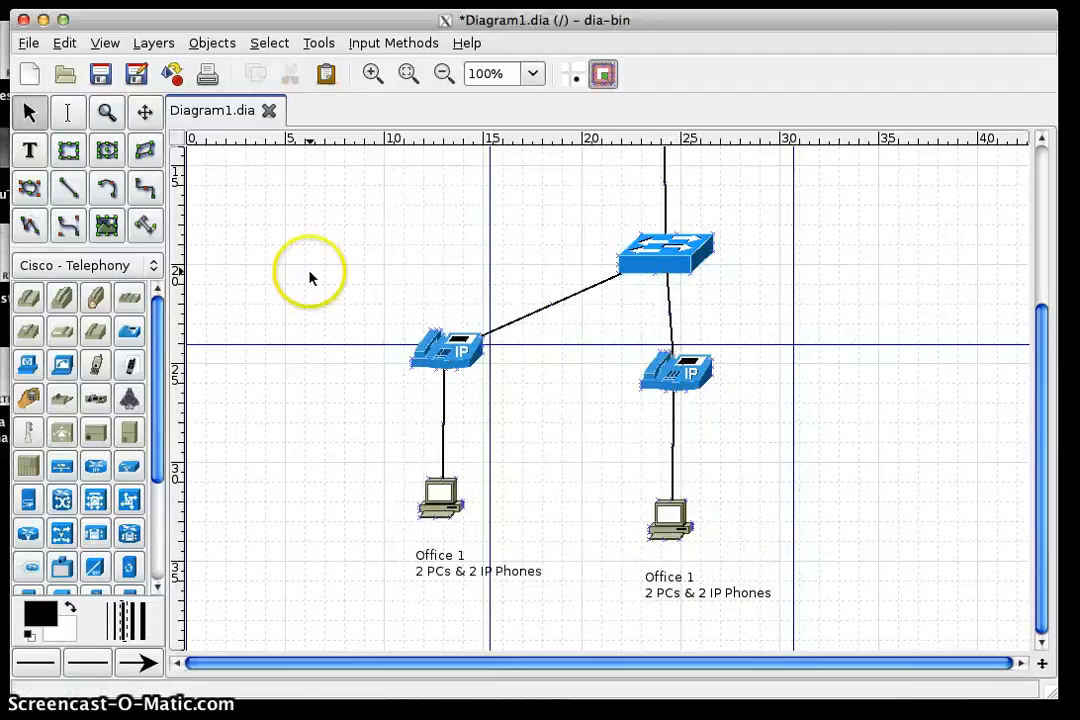
- Change the first line of the copied label to "IT Admin Office"
{"action": "left_click", "coordinate": [67, 112]}
{"action": "left_click", "coordinate": [684, 577]}
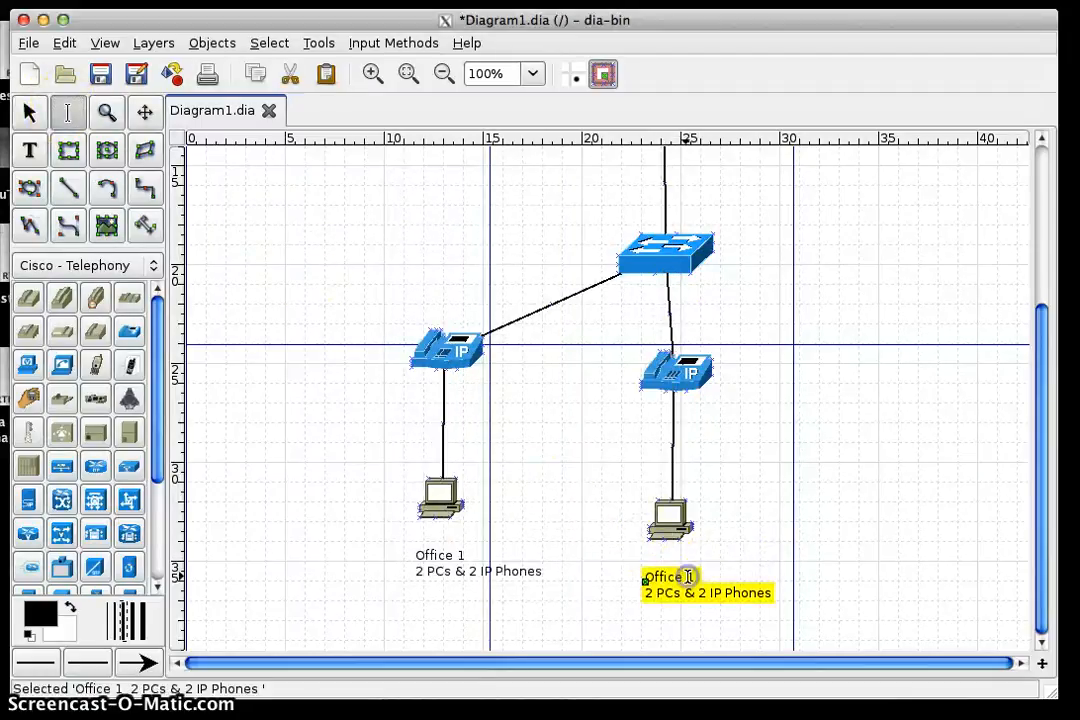
{"action": "key", "text": "BackSpace"}
{"action": "key", "text": "BackSpace"}
{"action": "key", "text": "BackSpace"}
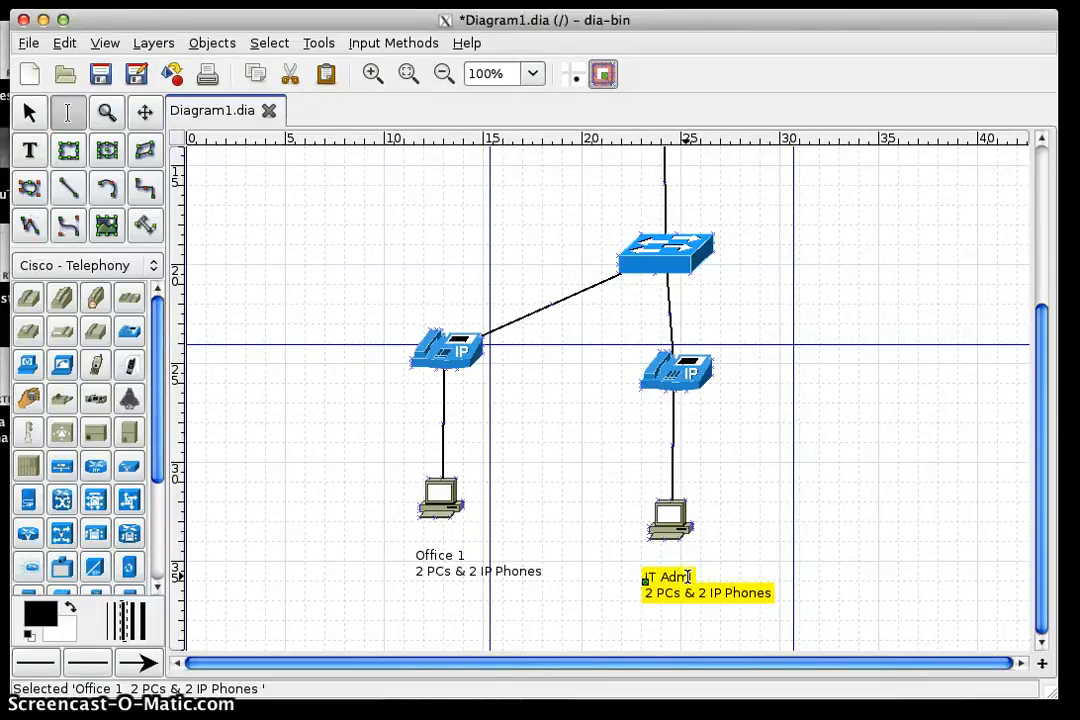
{"action": "type", "text": "ice"}
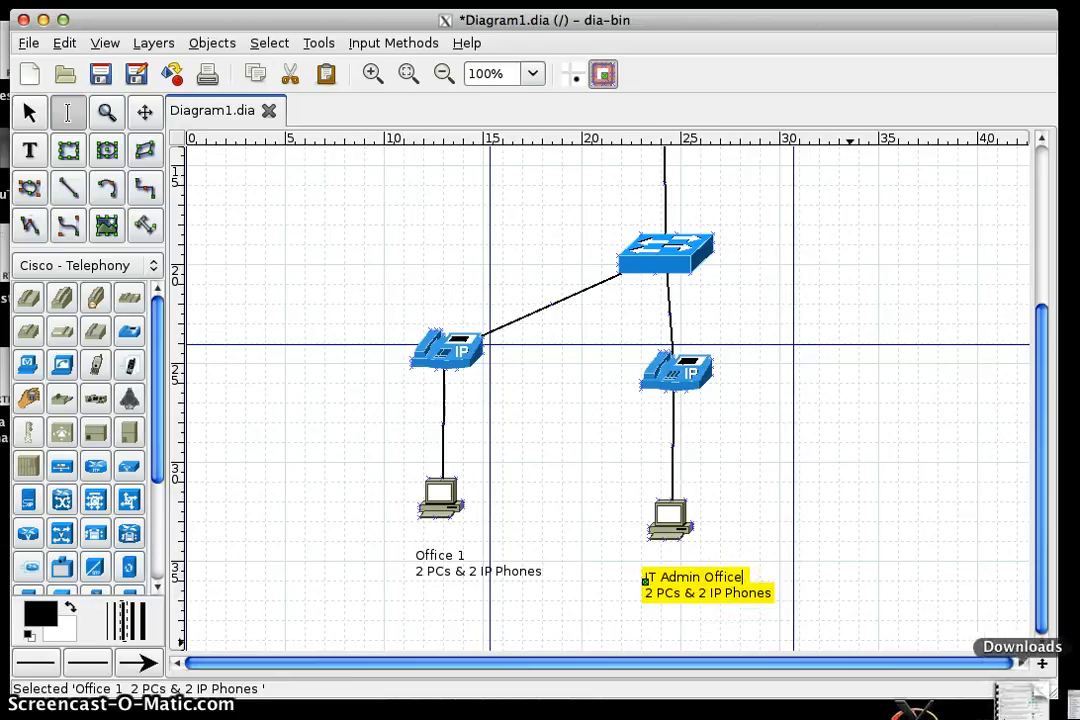
- Check the IT Administration wired connection and IP phone requirements in the lab PDF against the IT Admin Office branch in Dia
{"action": "left_click", "coordinate": [1006, 698]}
{"action": "scroll", "coordinate": [655, 455], "scroll_direction": "down", "scroll_amount": 10}
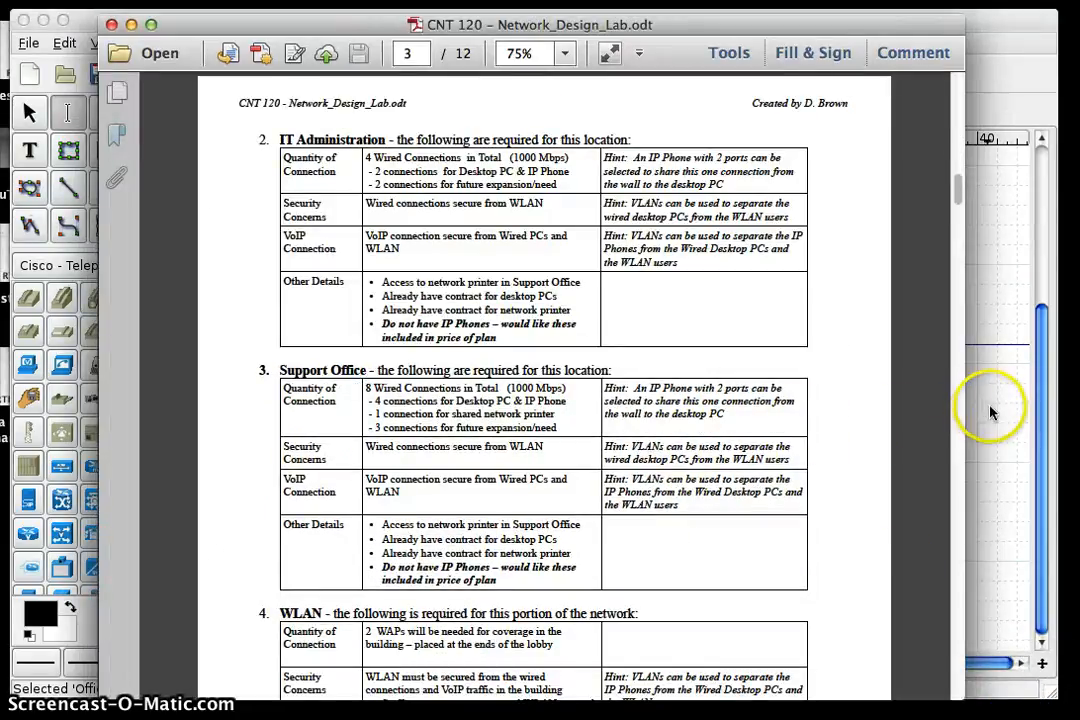
{"action": "left_click", "coordinate": [990, 412]}
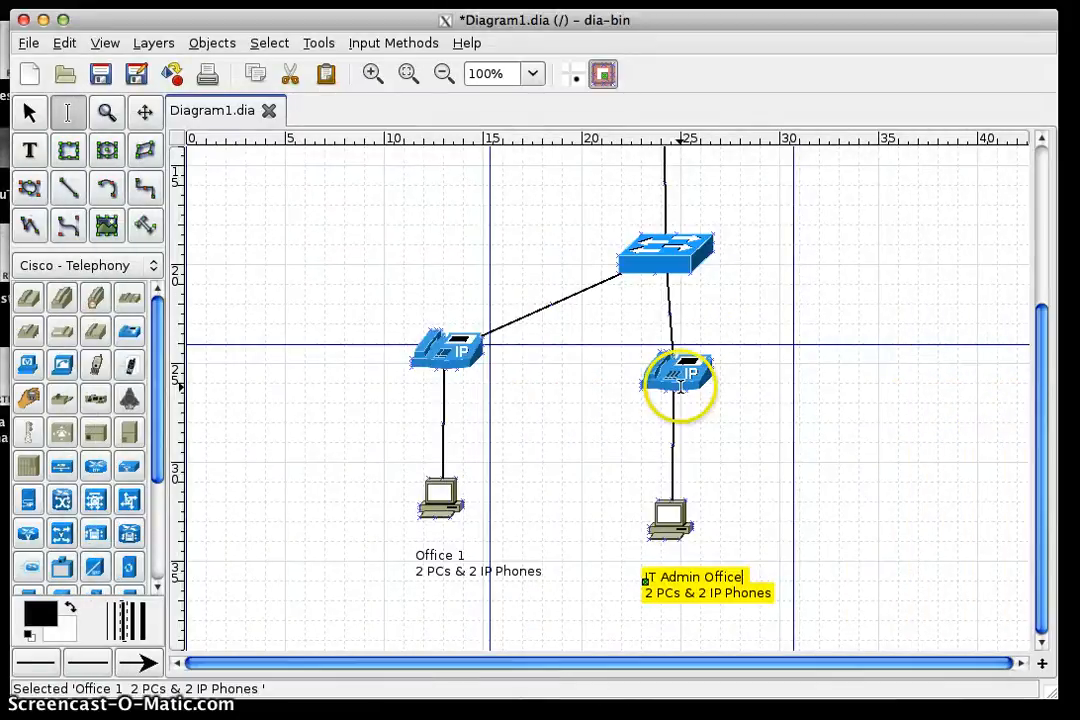
{"action": "left_click", "coordinate": [680, 385]}
{"action": "left_click", "coordinate": [690, 594]}
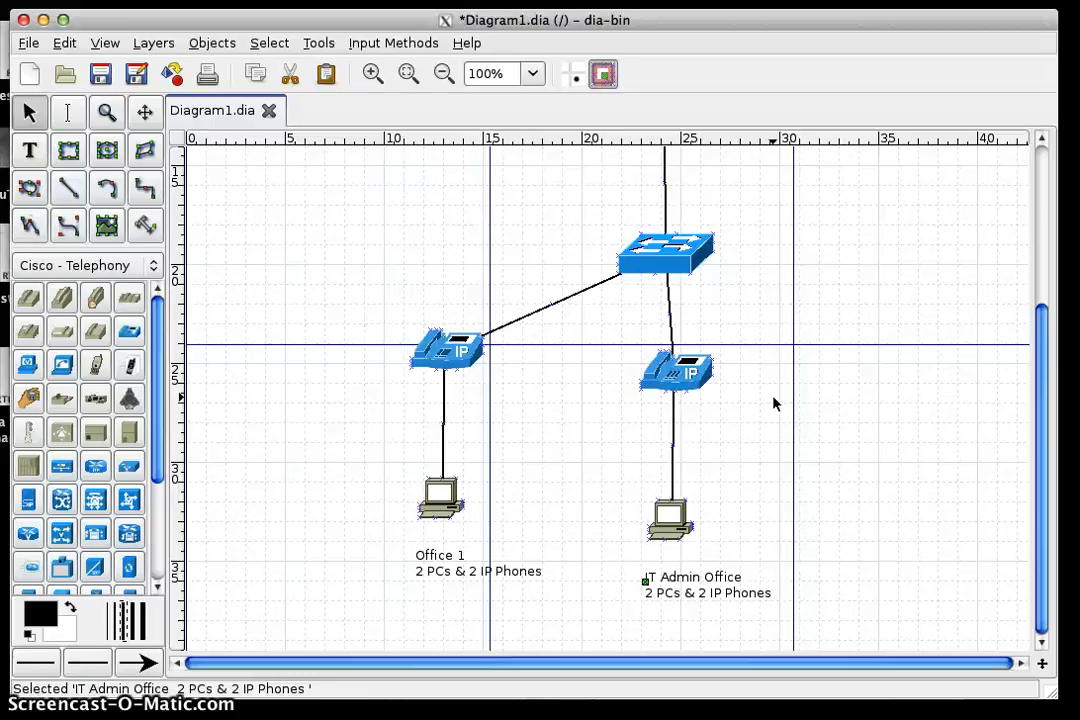
{"action": "scroll", "coordinate": [775, 403], "scroll_direction": "up", "scroll_amount": 5}
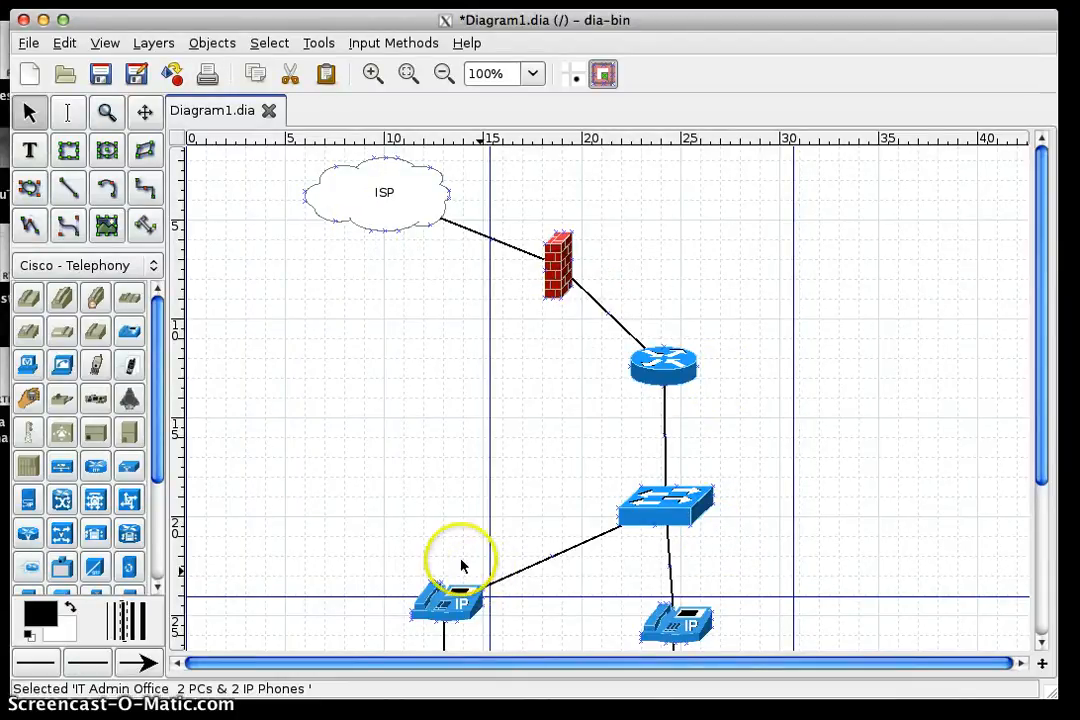
- Add the text label "Cisco 2951 Router" beside the router
{"action": "left_click", "coordinate": [29, 152]}
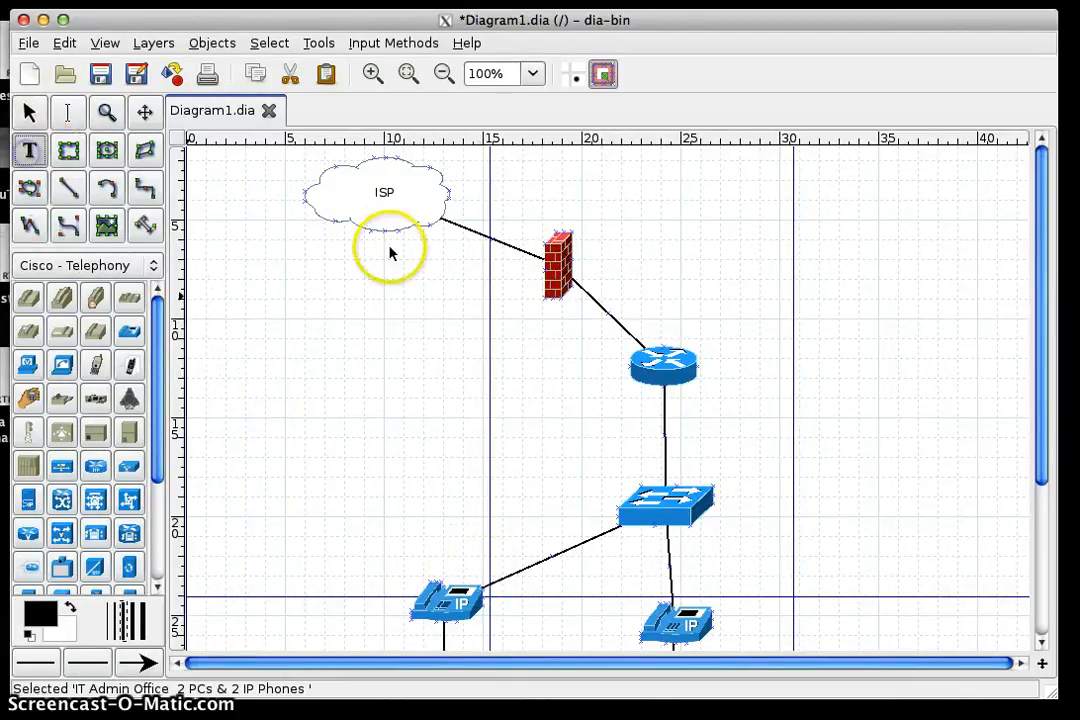
{"action": "left_click", "coordinate": [717, 365]}
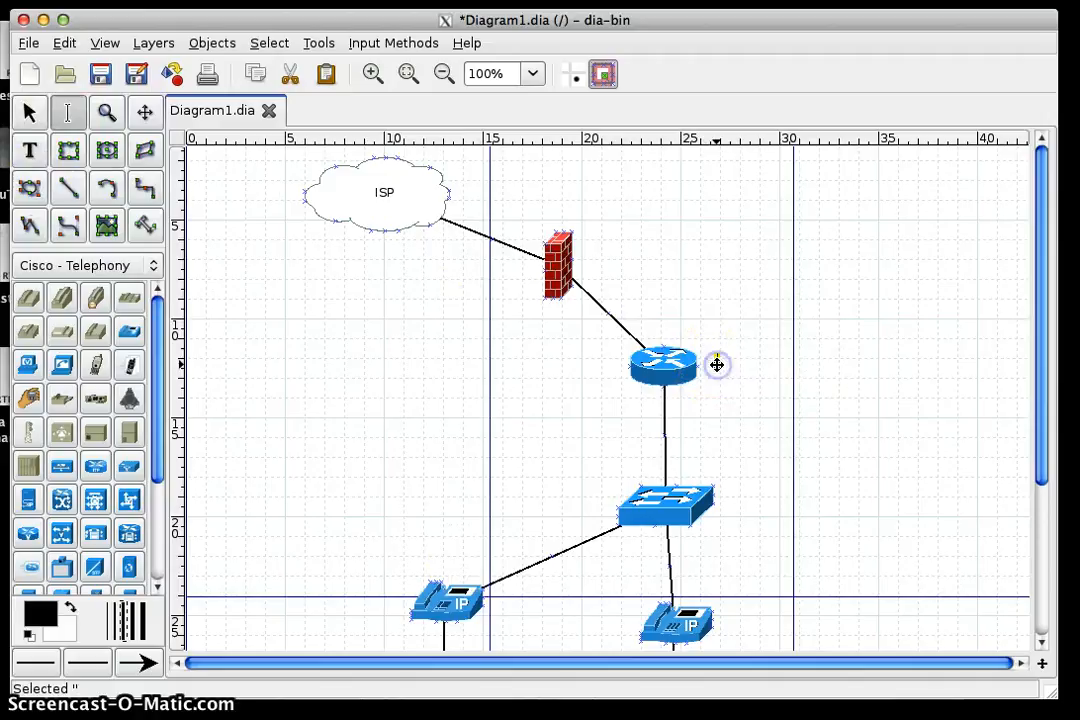
{"action": "type", "text": "Cisco 2951 Router"}
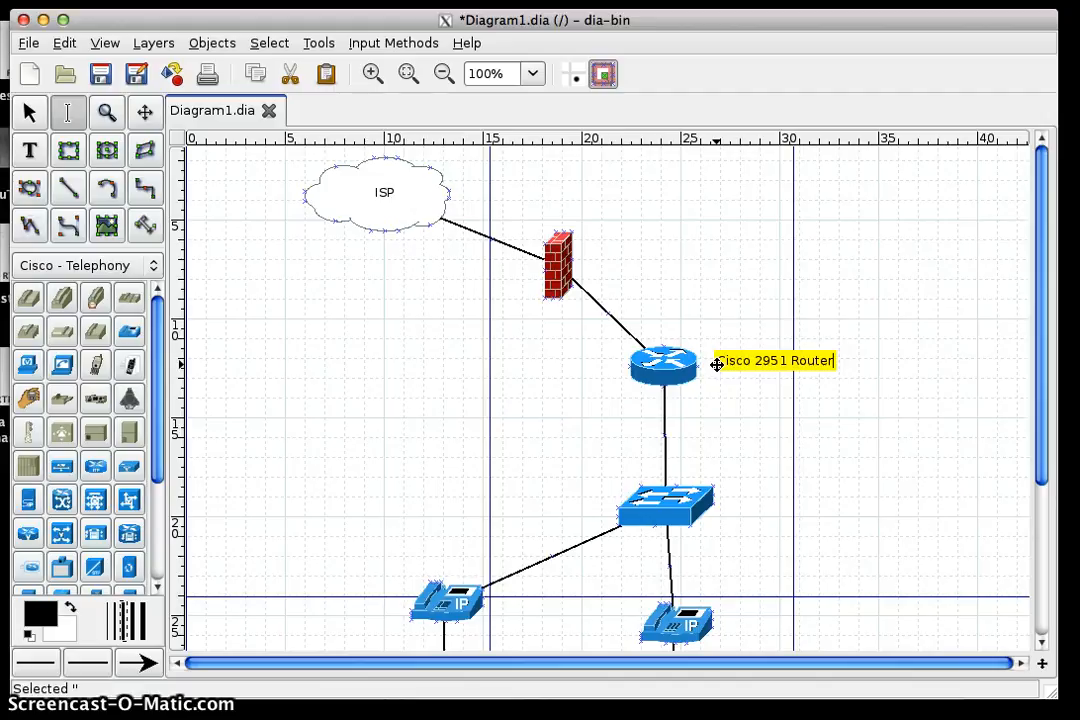
{"action": "left_click", "coordinate": [747, 371]}
{"action": "left_click", "coordinate": [748, 420]}
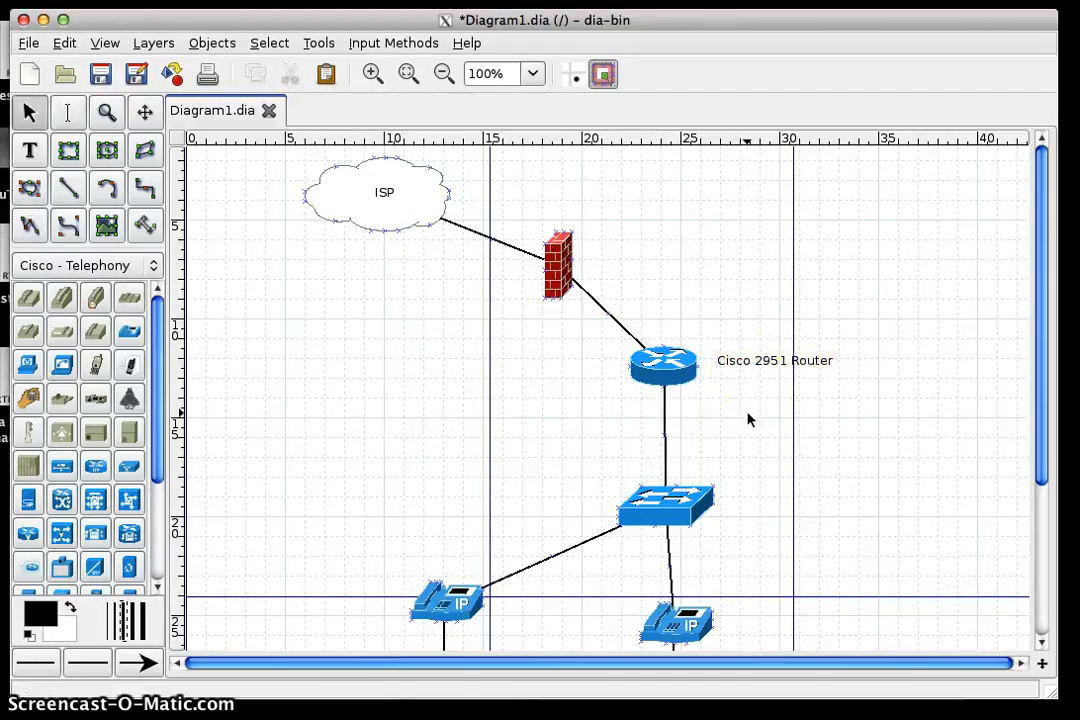
{"action": "left_click", "coordinate": [740, 362]}
{"action": "left_click", "coordinate": [748, 437]}
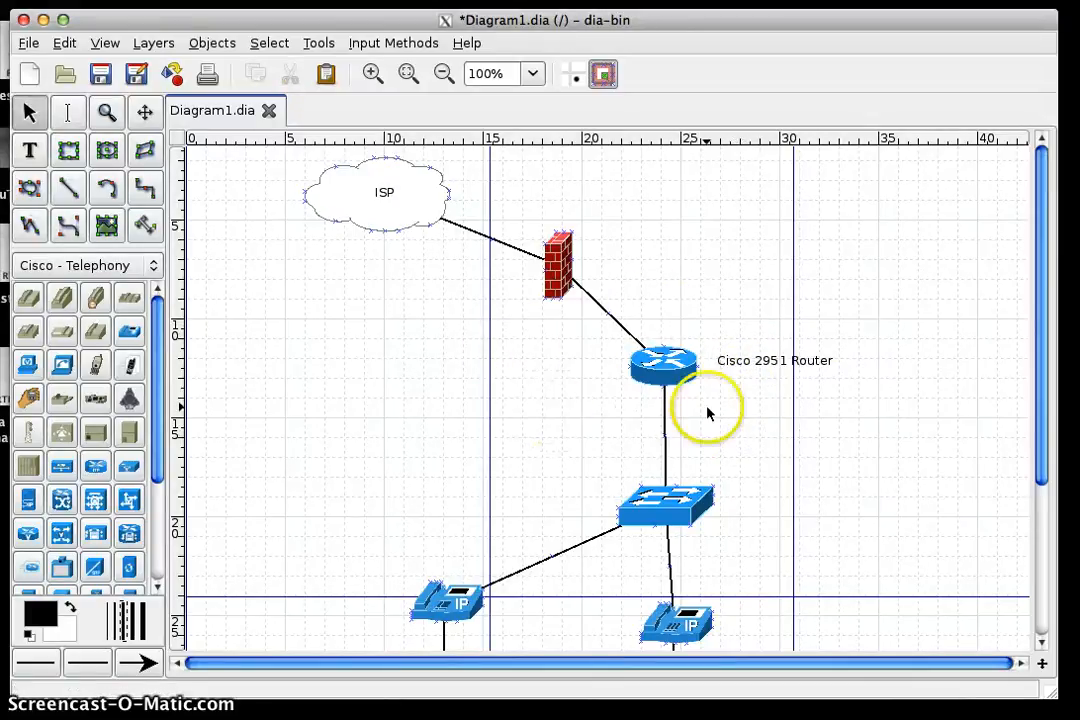
- Copy the router's label and place the duplicate beside the firewall
{"action": "left_click", "coordinate": [764, 361]}
{"action": "key", "text": "ctrl+c"}
{"action": "key", "text": "ctrl+v"}
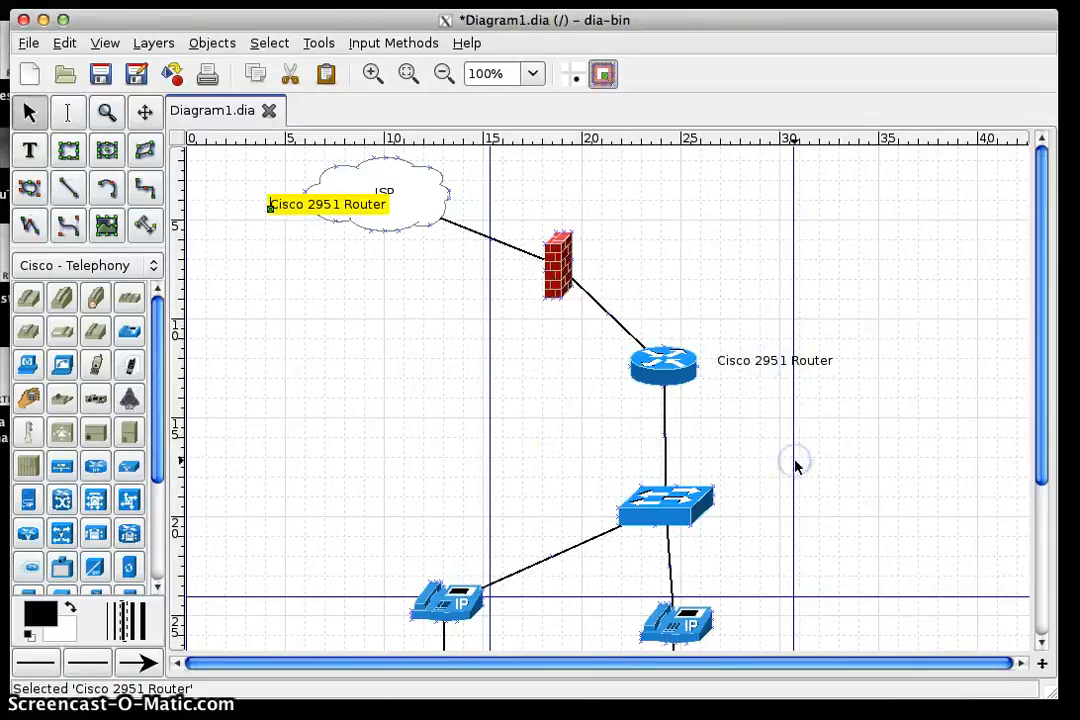
{"action": "left_click_drag", "start_coordinate": [325, 201], "coordinate": [641, 252]}
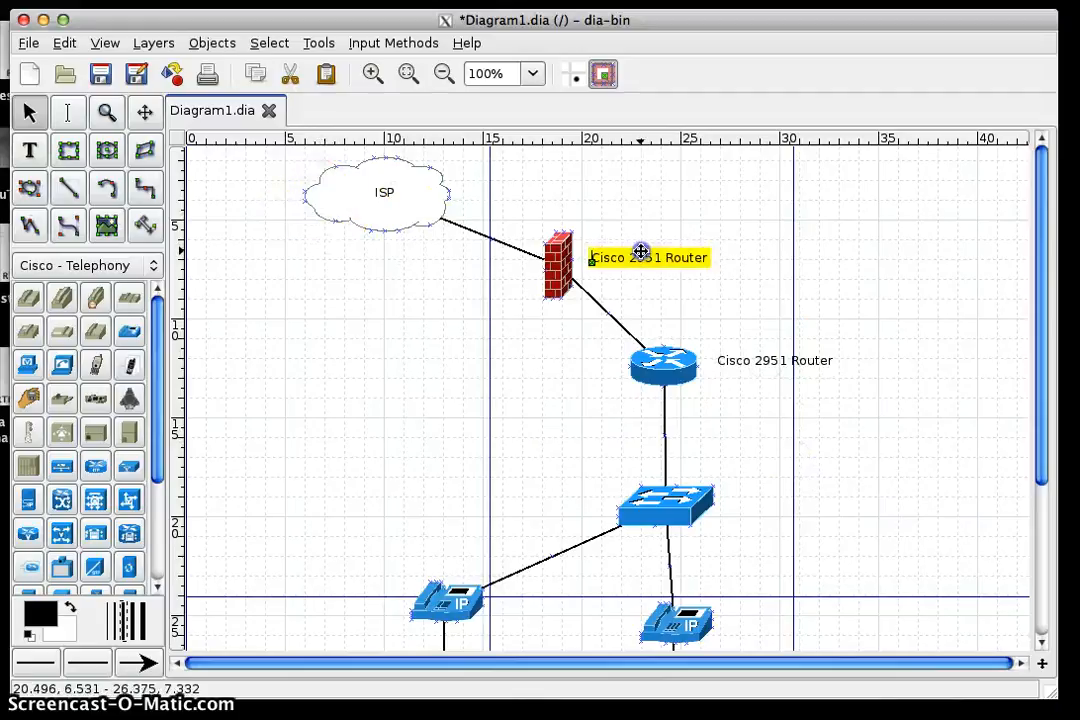
- Change the copied label beside the firewall to "ASA 5505 Firewall"
{"action": "left_click", "coordinate": [67, 112]}
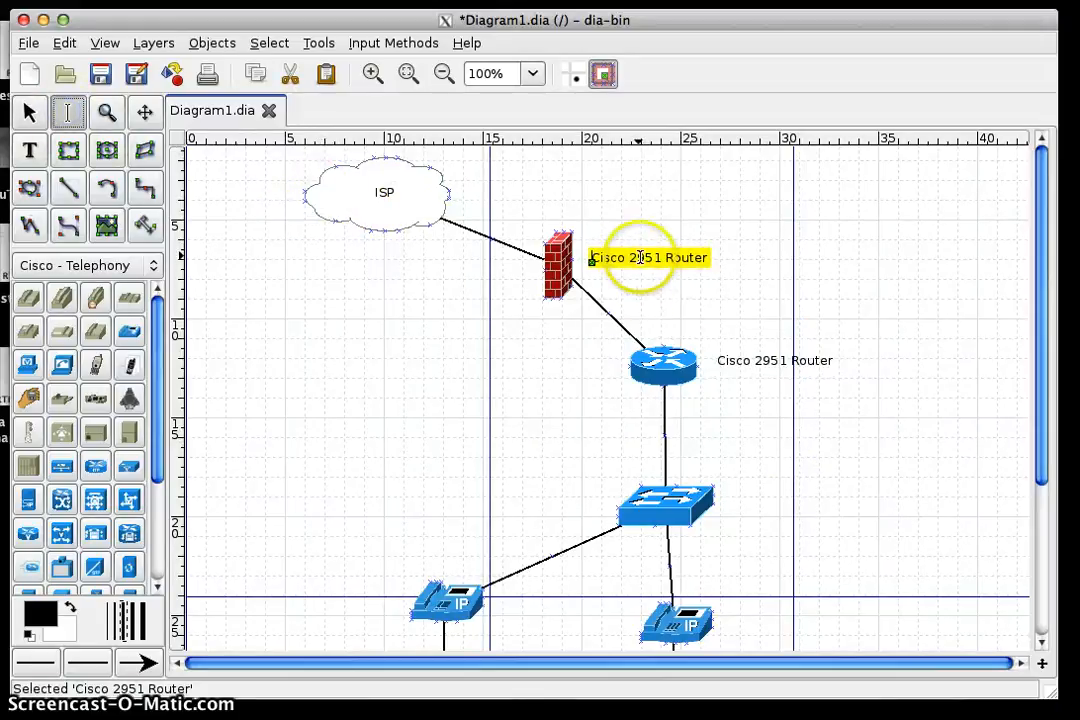
{"action": "key", "text": "BackSpace"}
{"action": "key", "text": "BackSpace"}
{"action": "key", "text": "BackSpace"}
{"action": "key", "text": "BackSpace"}
{"action": "key", "text": "BackSpace"}
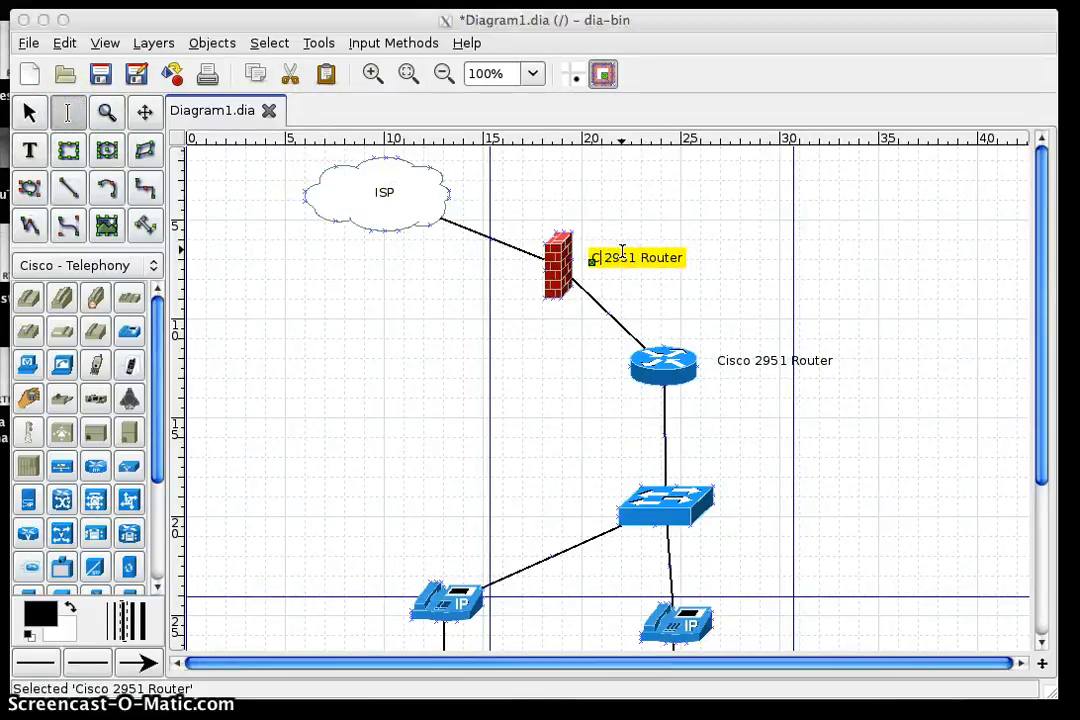
{"action": "key", "text": "BackSpace"}
{"action": "type", "text": "ASA"}
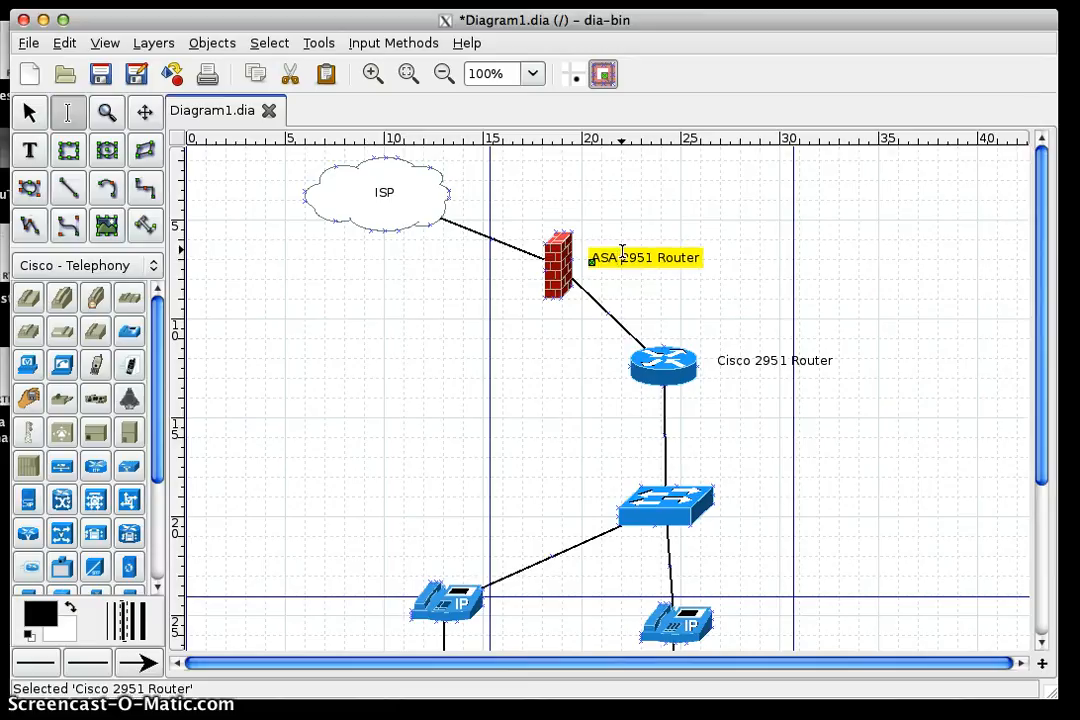
{"action": "key", "text": "BackSpace"}
{"action": "key", "text": "BackSpace"}
{"action": "key", "text": "BackSpace"}
{"action": "key", "text": "BackSpace"}
{"action": "key", "text": "BackSpace"}
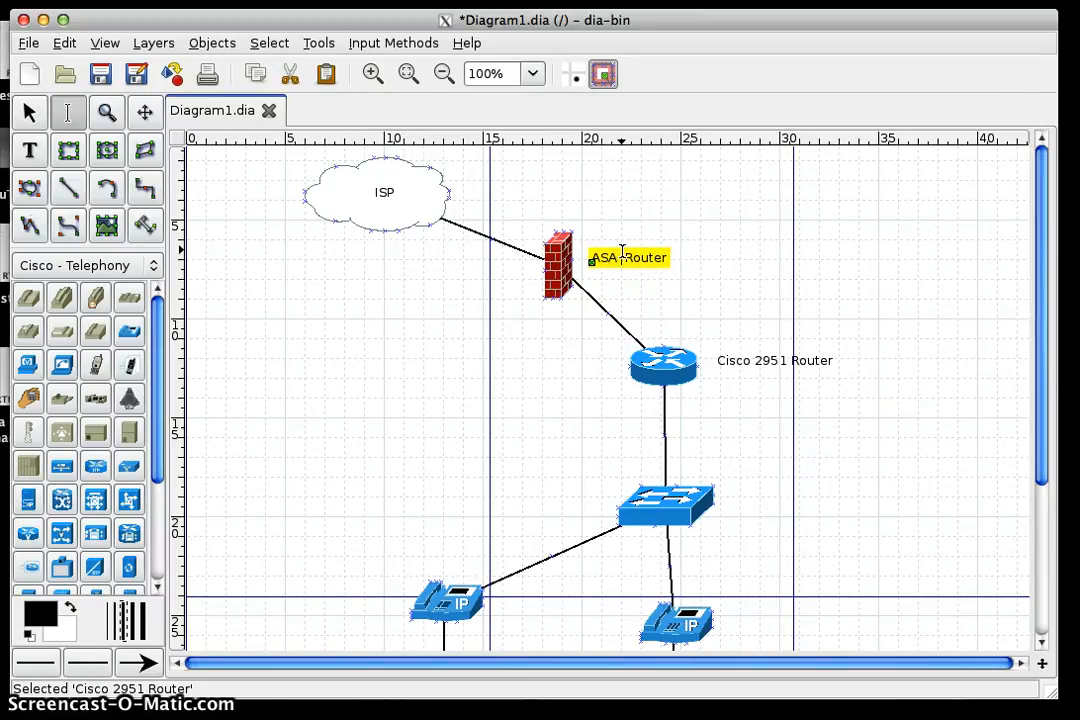
{"action": "type", "text": "5505"}
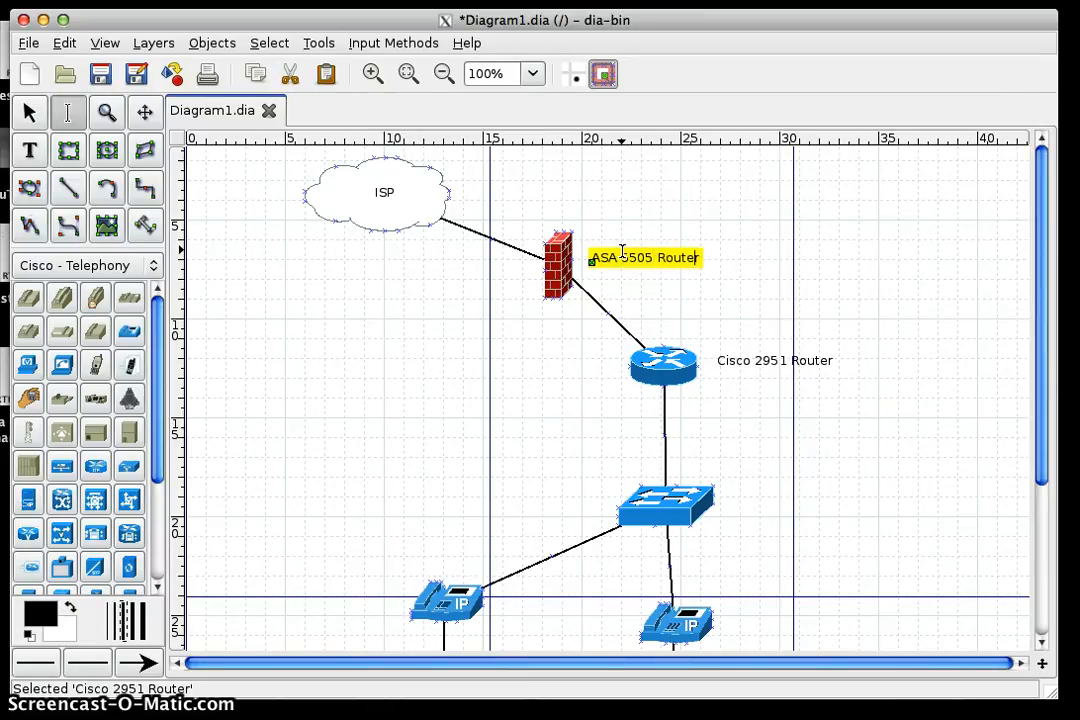
{"action": "key", "text": "BackSpace"}
{"action": "key", "text": "BackSpace"}
{"action": "key", "text": "BackSpace"}
{"action": "key", "text": "BackSpace"}
{"action": "left_click", "coordinate": [783, 248]}
{"action": "left_click", "coordinate": [776, 271]}
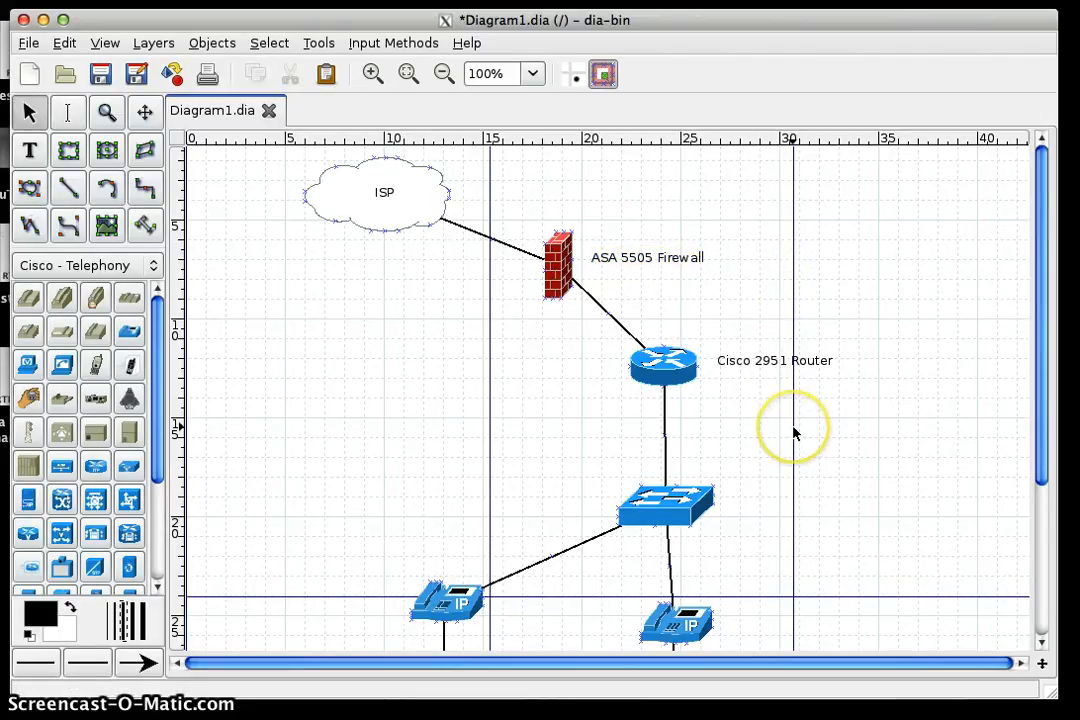
- Save the diagram to the Desktop folder under the name Sample.dia
{"action": "key", "text": "ctrl+s"}
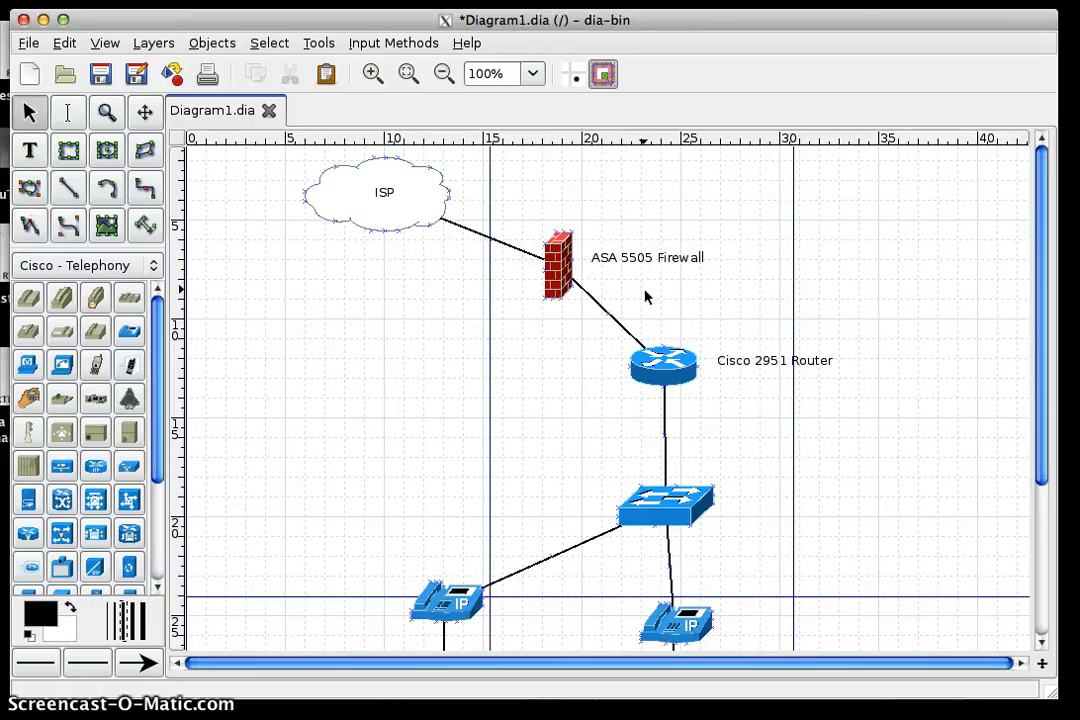
{"action": "scroll", "coordinate": [645, 297], "scroll_direction": "down", "scroll_amount": 3}
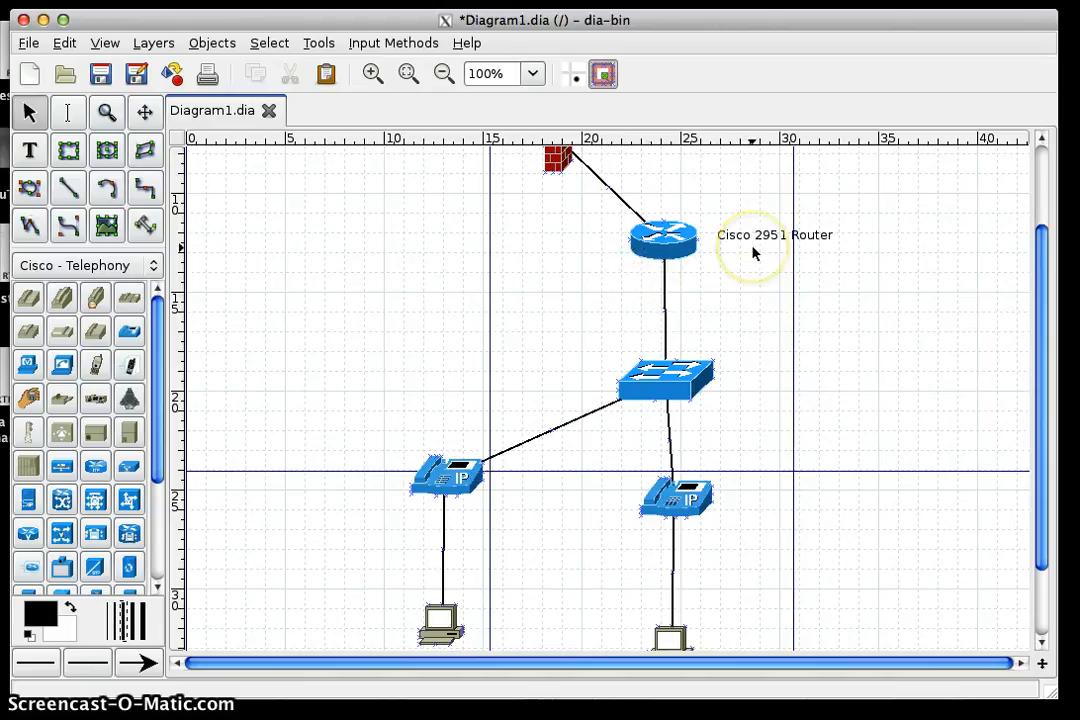
{"action": "scroll", "coordinate": [754, 253], "scroll_direction": "down", "scroll_amount": 3}
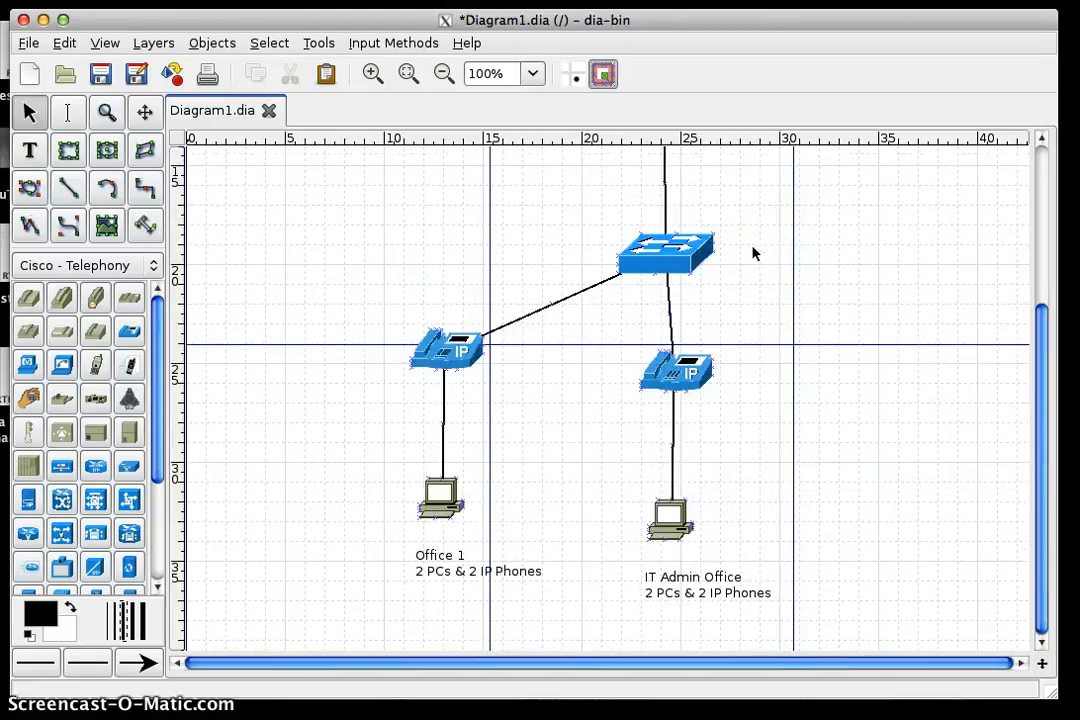
{"action": "scroll", "coordinate": [754, 253], "scroll_direction": "up", "scroll_amount": 6}
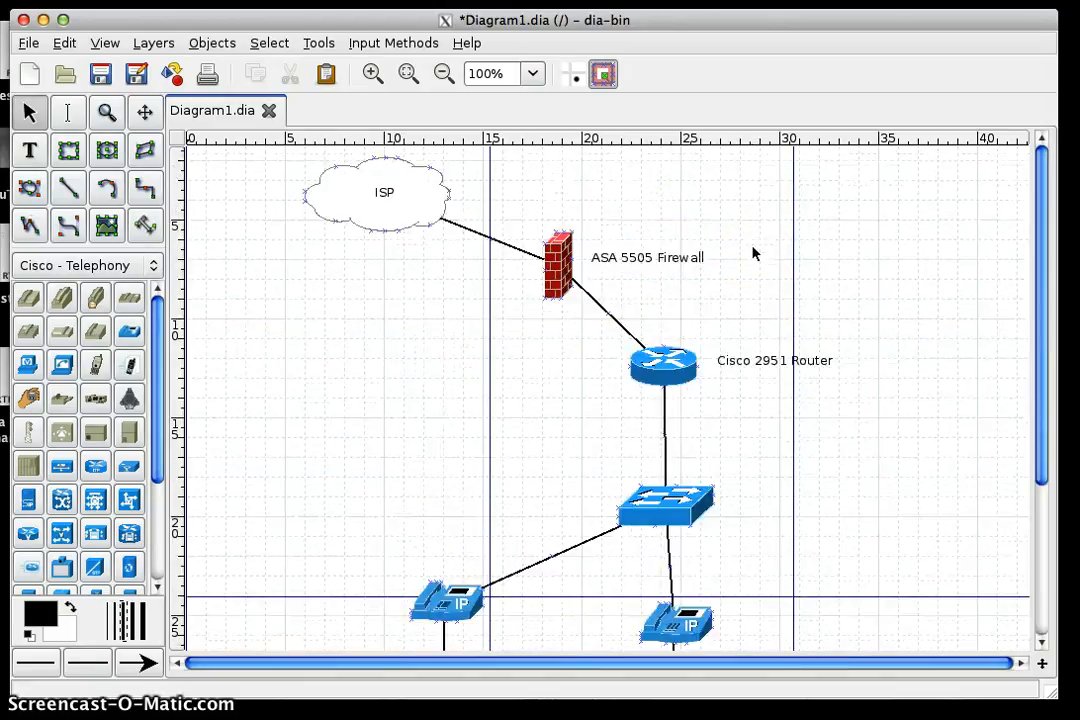
{"action": "left_click", "coordinate": [28, 43]}
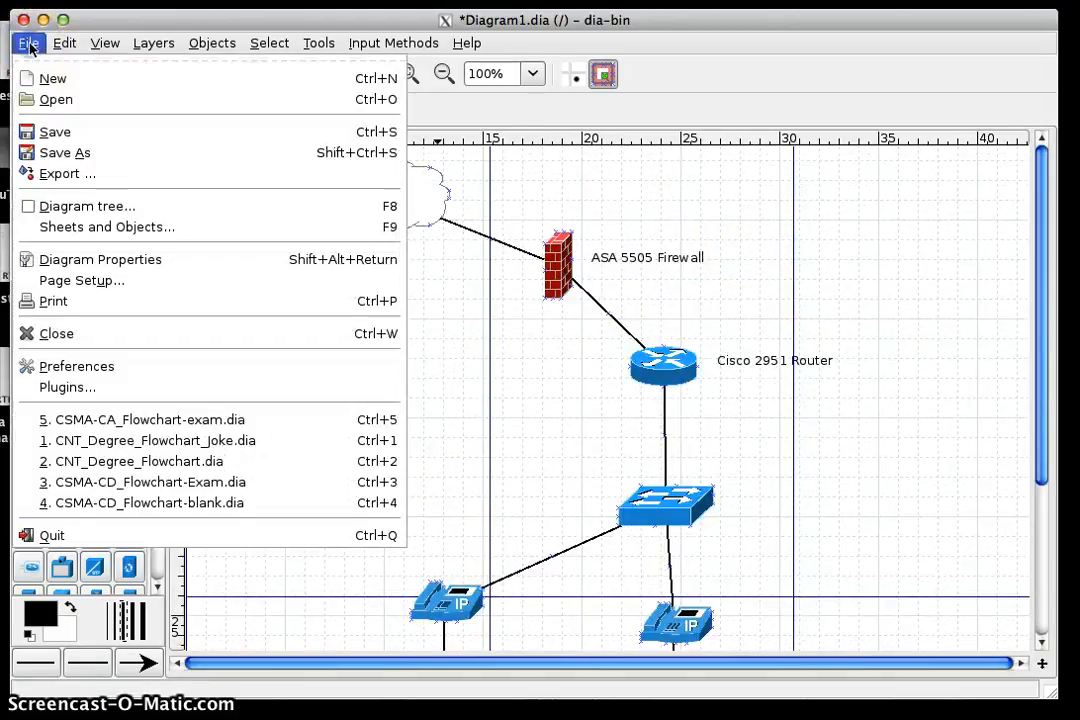
{"action": "left_click", "coordinate": [60, 154]}
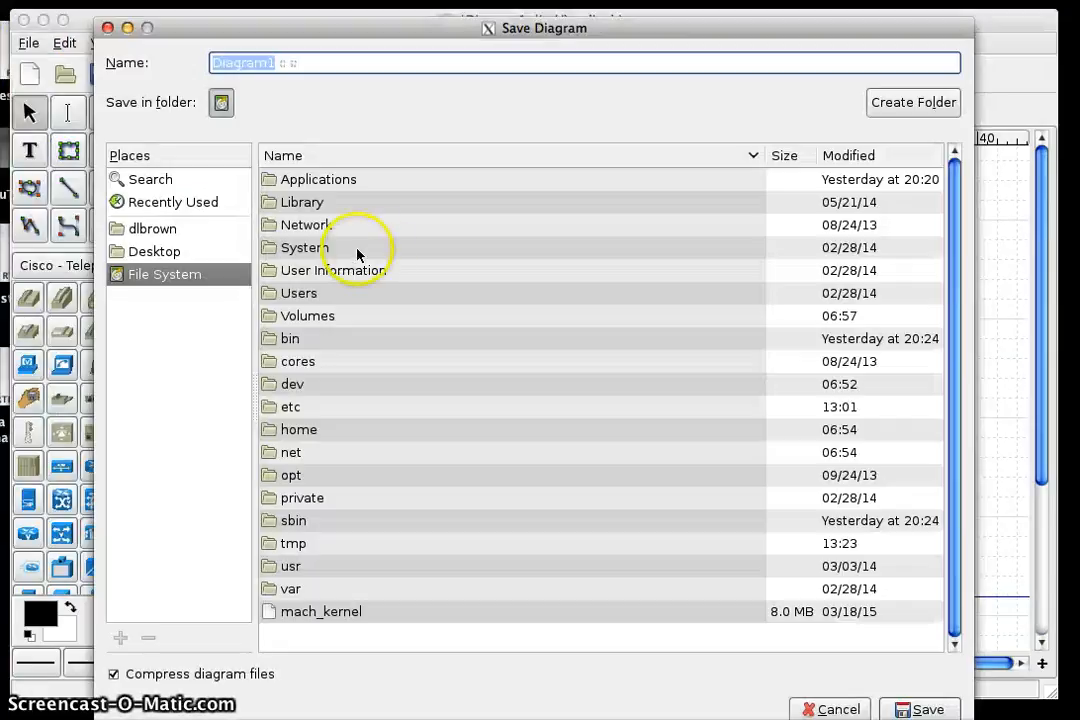
{"action": "left_click", "coordinate": [160, 251]}
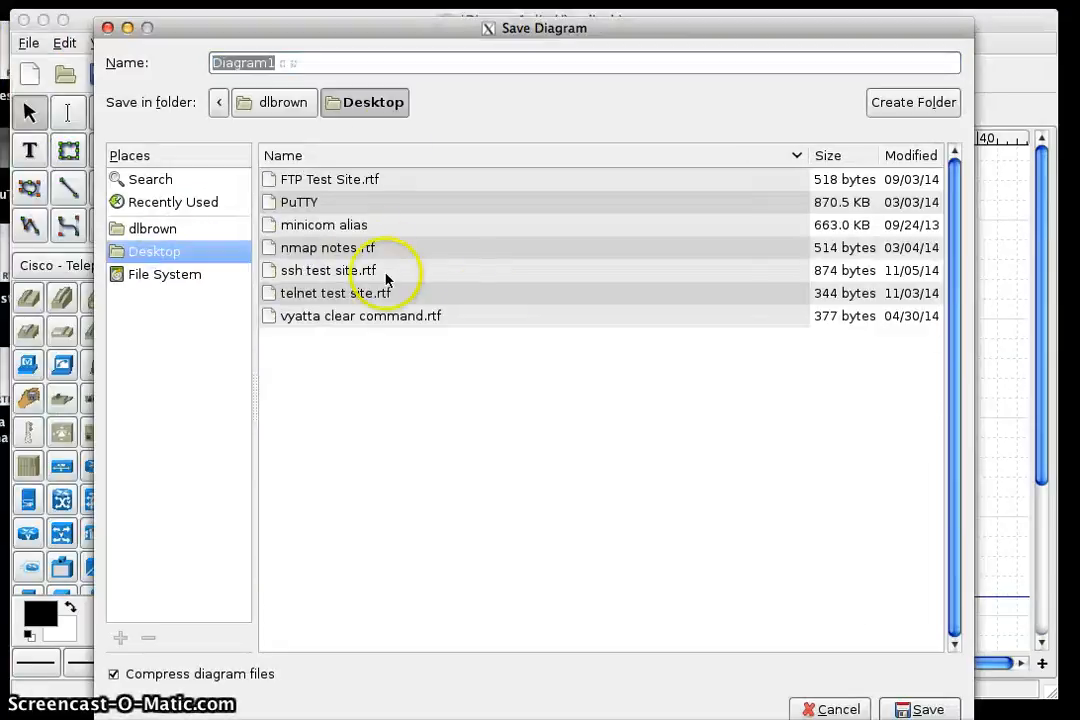
{"action": "left_click", "coordinate": [253, 63]}
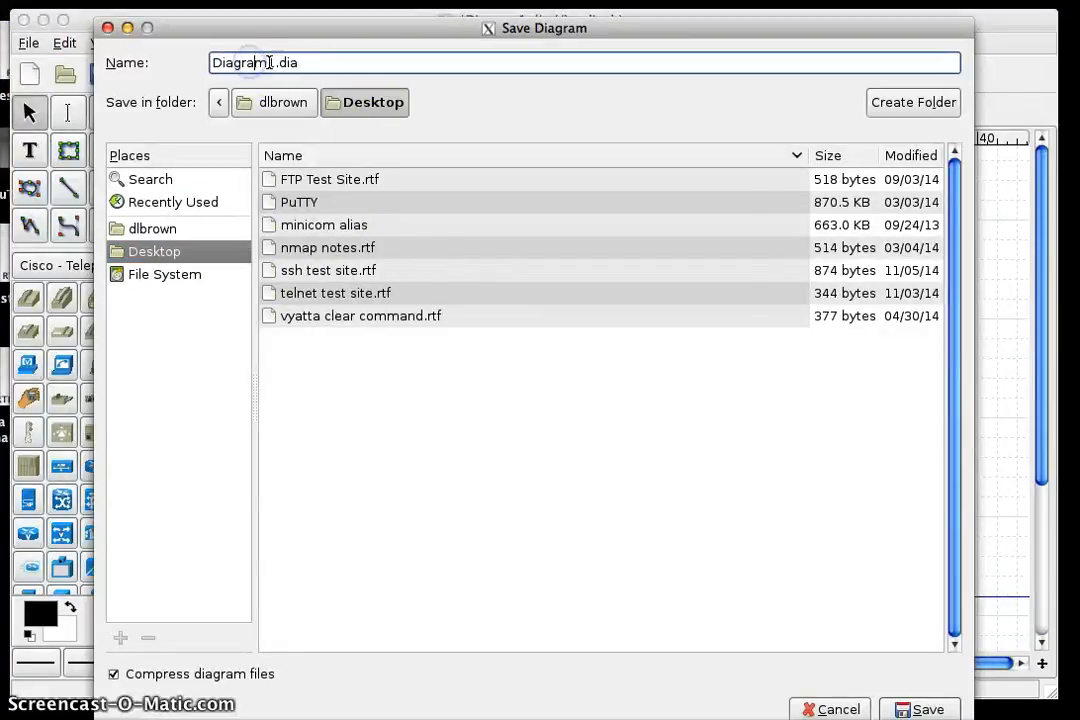
{"action": "left_click", "coordinate": [305, 63]}
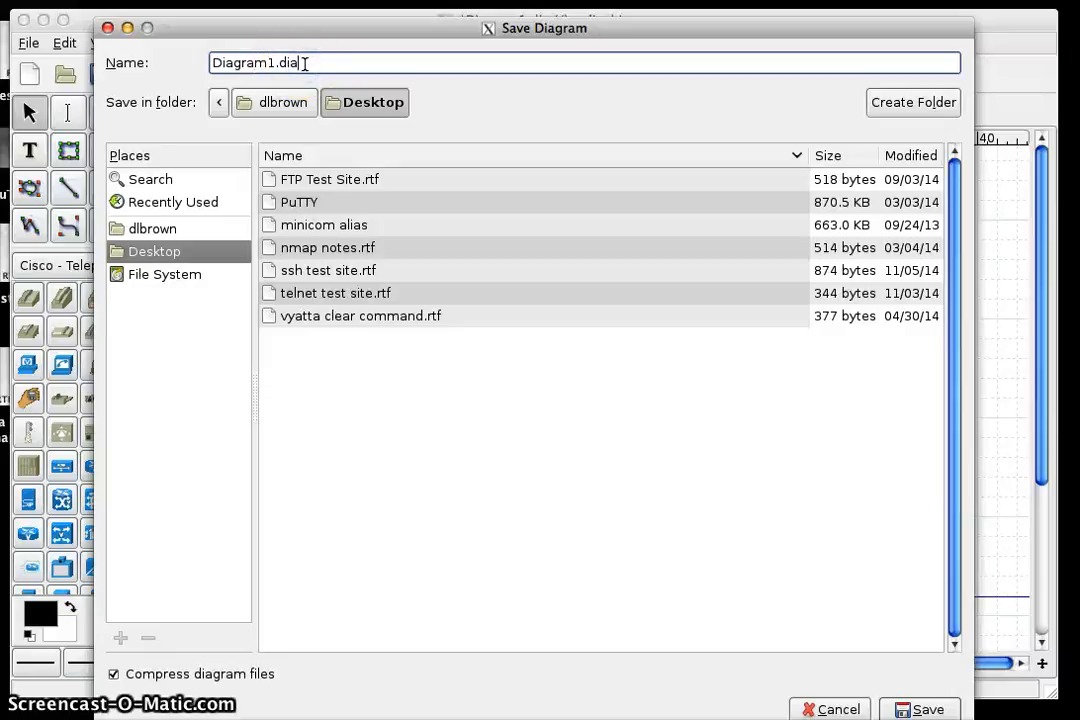
{"action": "left_click", "coordinate": [275, 63]}
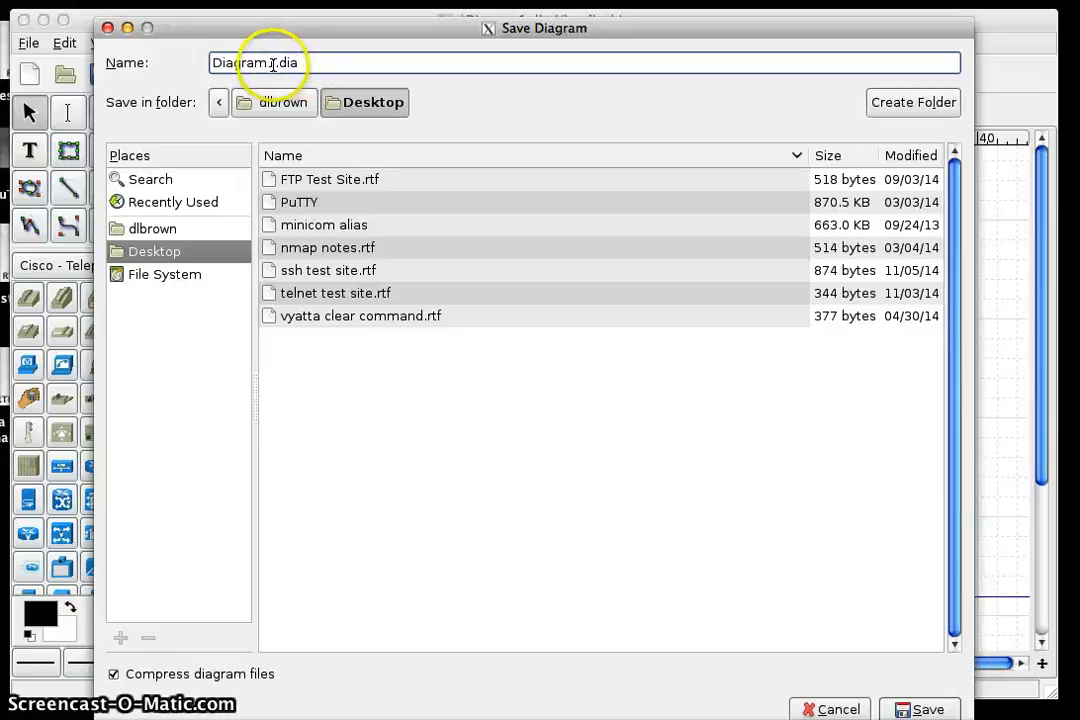
{"action": "key", "text": "BackSpace"}
{"action": "key", "text": "BackSpace"}
{"action": "key", "text": "BackSpace"}
{"action": "key", "text": "BackSpace"}
{"action": "key", "text": "BackSpace"}
{"action": "key", "text": "BackSpace"}
{"action": "key", "text": "BackSpace"}
{"action": "key", "text": "BackSpace"}
{"action": "type", "text": "Sam"}
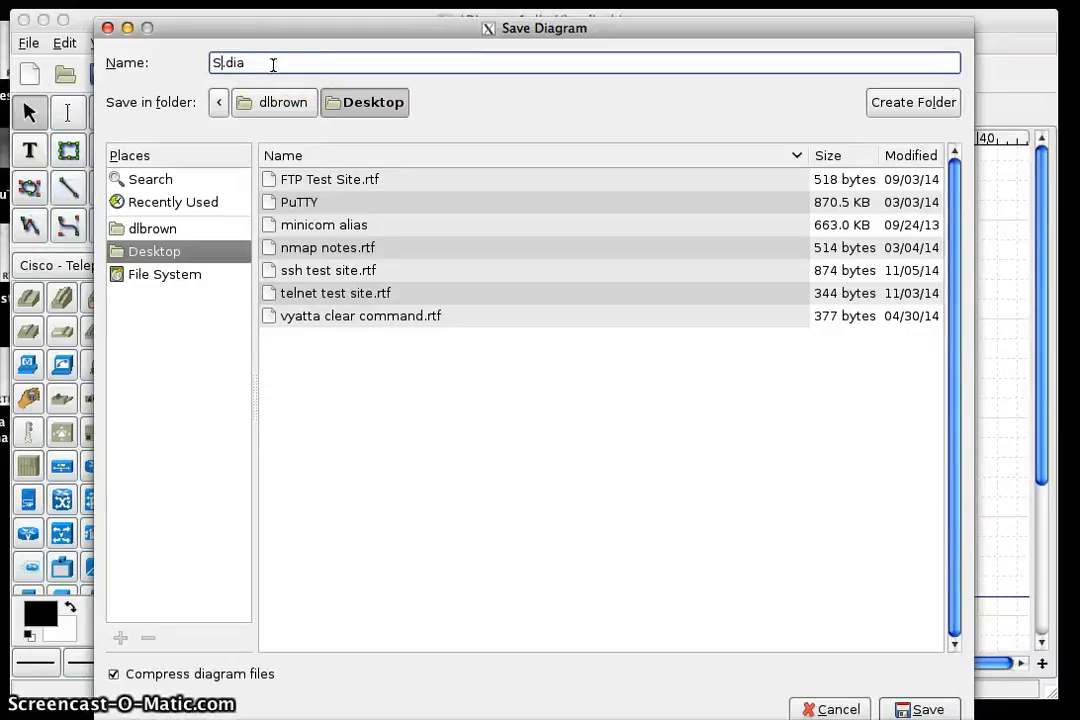
{"action": "type", "text": "ple"}
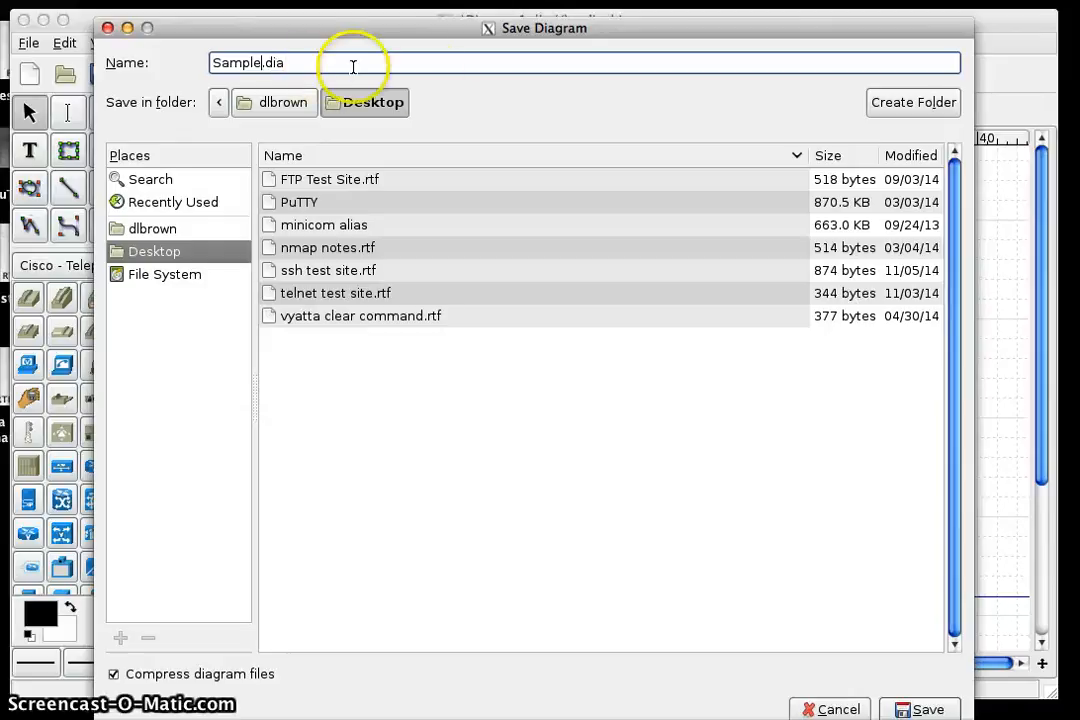
{"action": "left_click", "coordinate": [925, 709]}
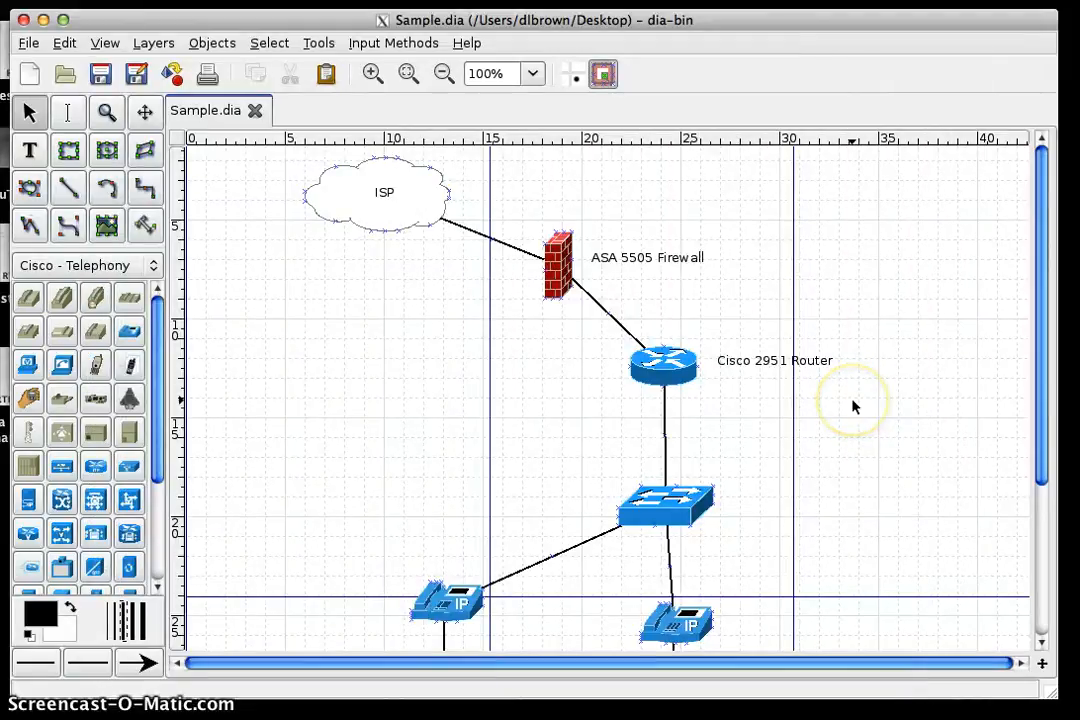
- Export the diagram to the Desktop as the PNG image Sample.png
{"action": "left_click", "coordinate": [849, 303]}
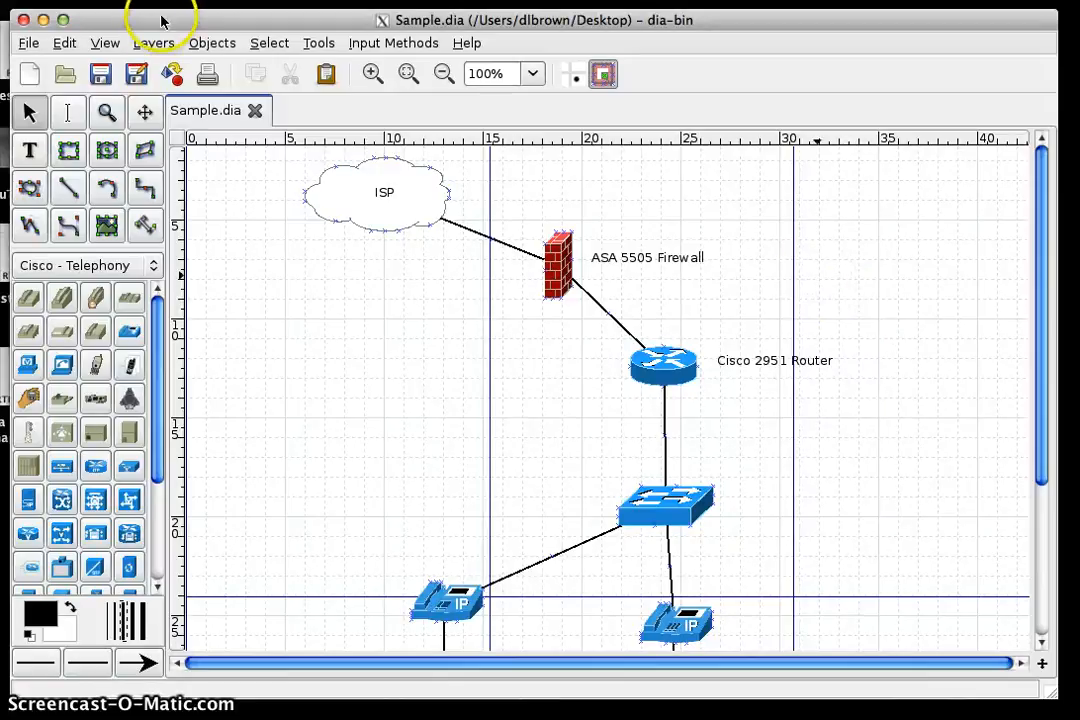
{"action": "left_click", "coordinate": [28, 43]}
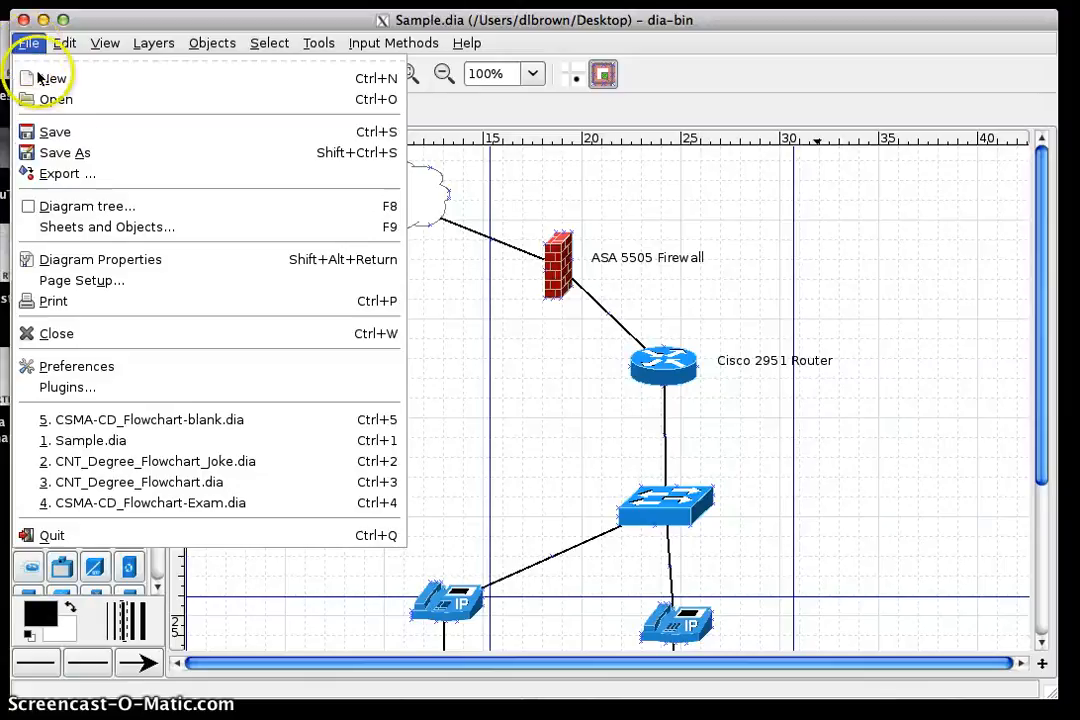
{"action": "left_click", "coordinate": [60, 176]}
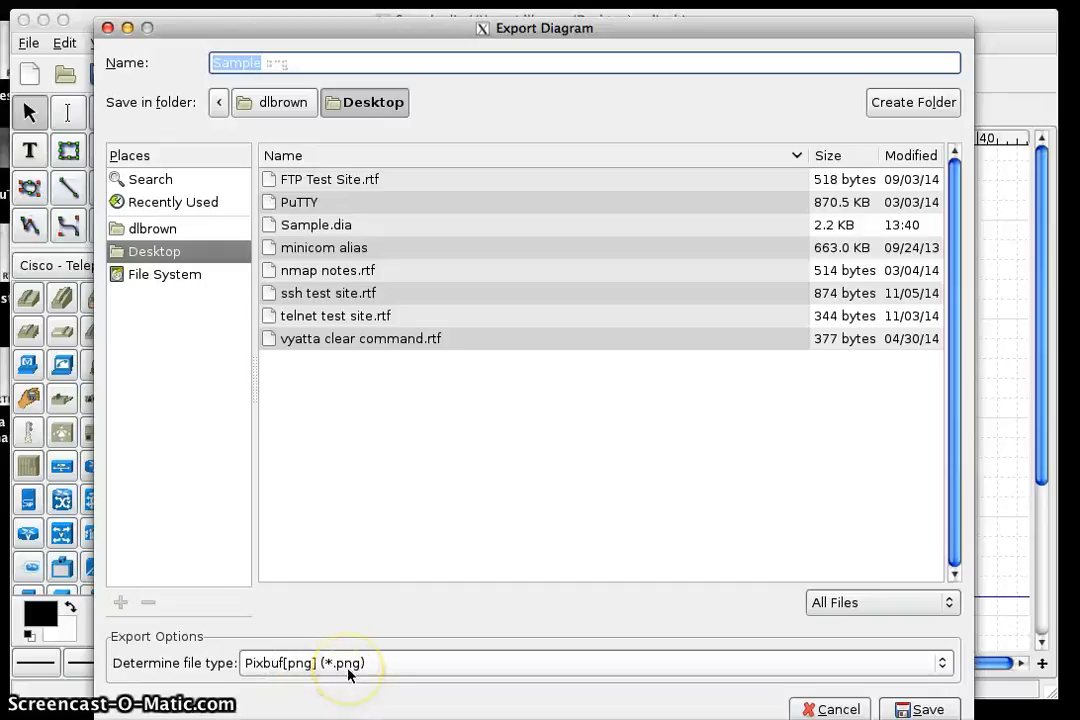
{"action": "left_click", "coordinate": [262, 63]}
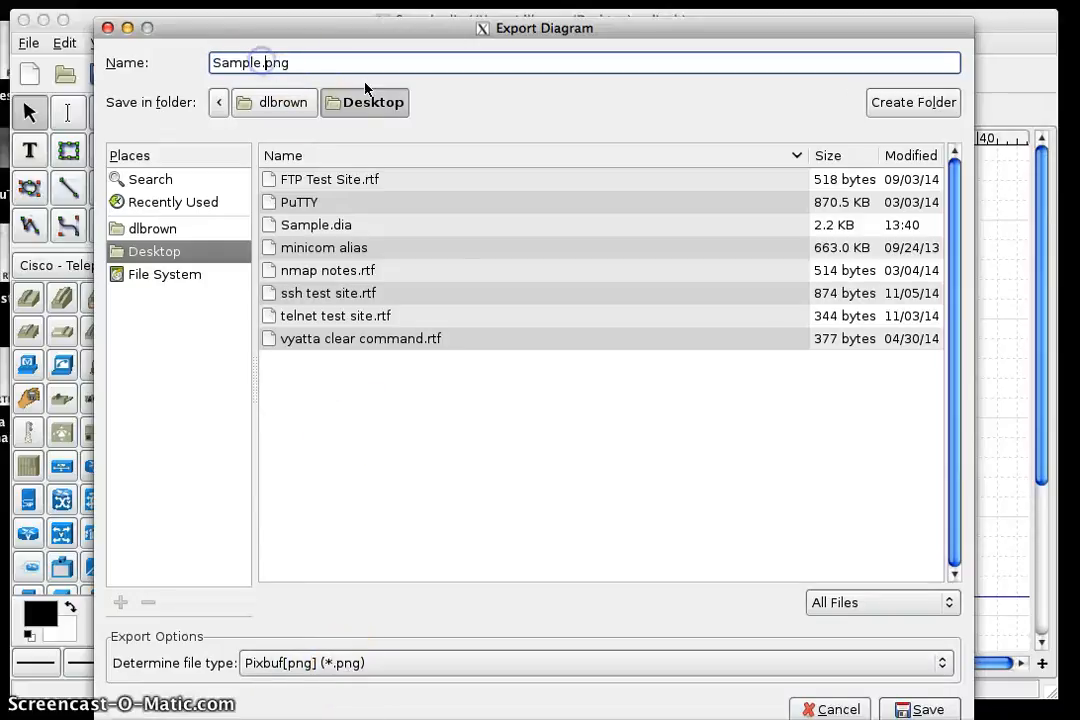
{"action": "left_click", "coordinate": [921, 710]}
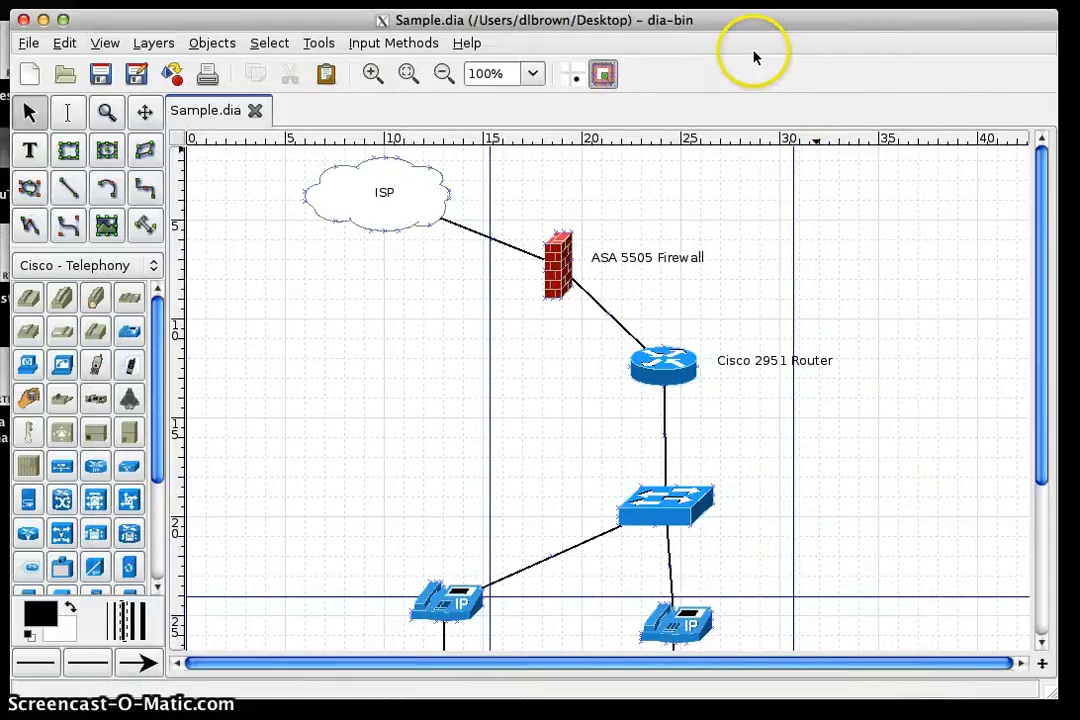
- Switch to the blank Word document and write the opening line "Here is my network diagram.", followed by a new line
{"action": "mouse_move", "coordinate": [820, 717]}
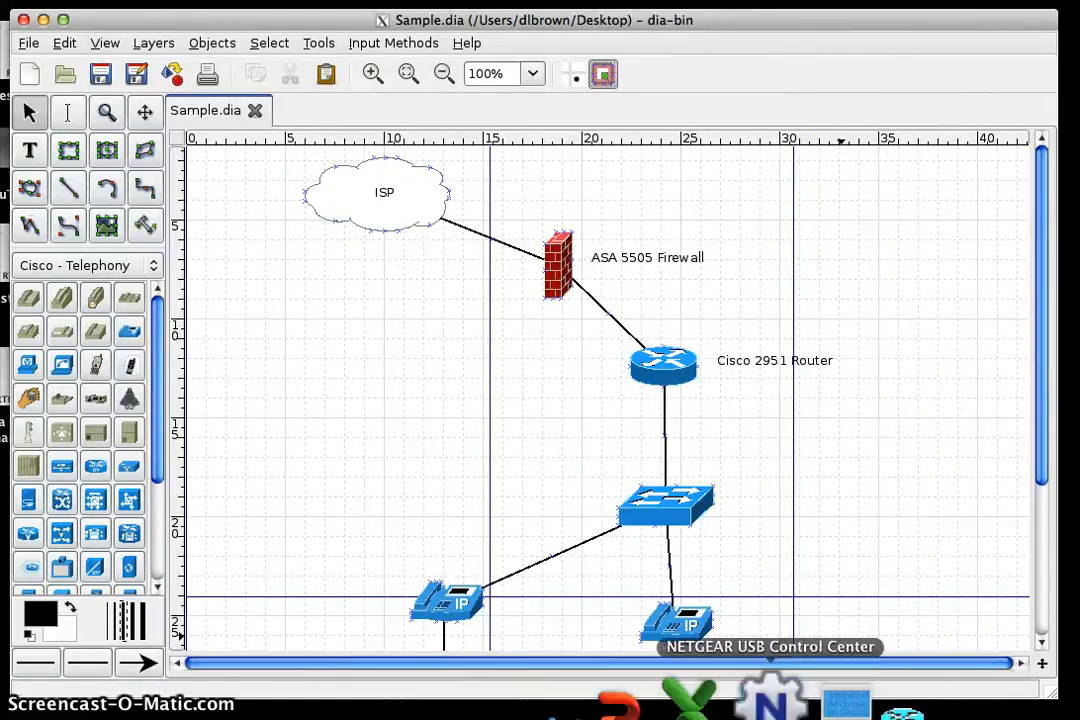
{"action": "left_click", "coordinate": [683, 700]}
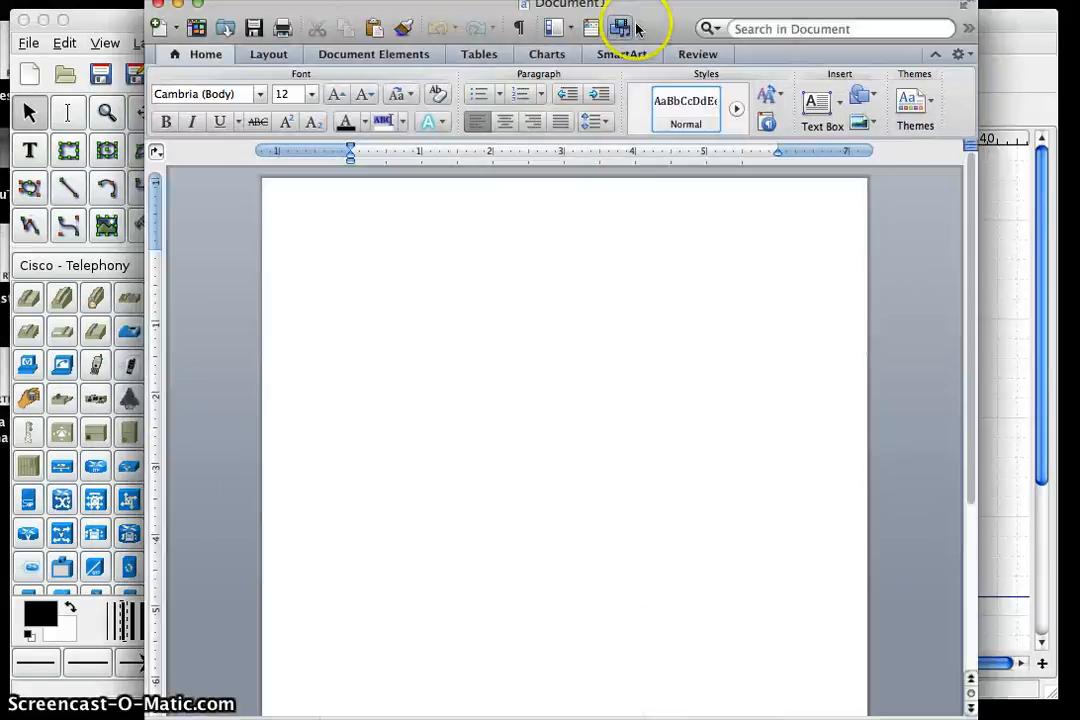
{"action": "type", "text": "He"}
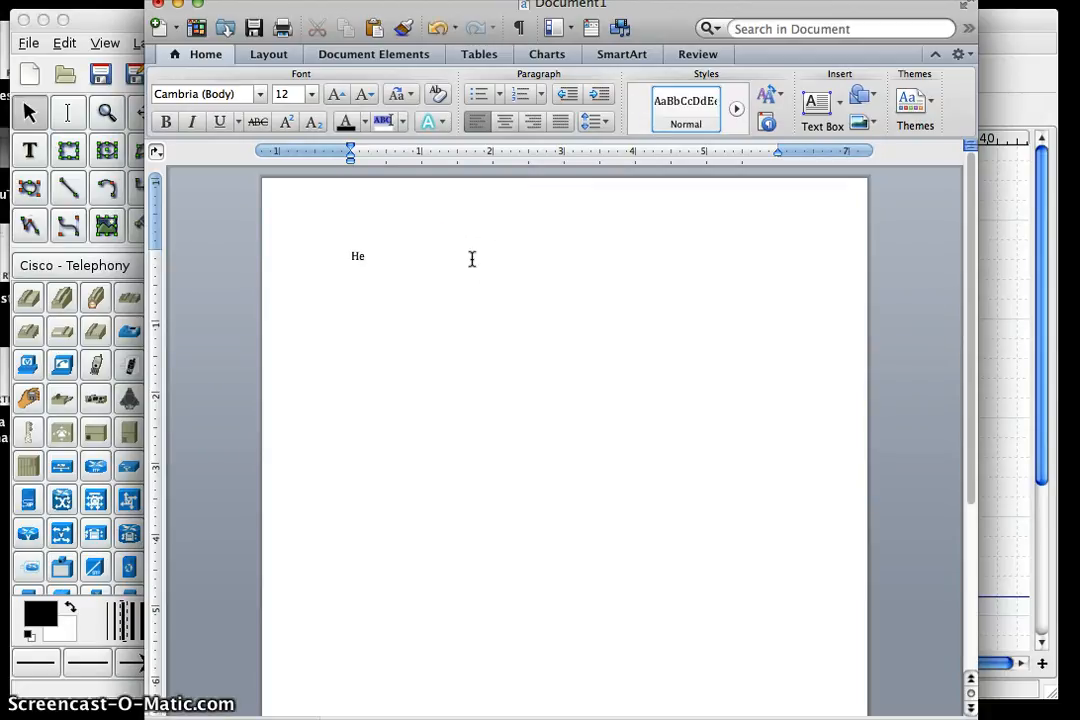
{"action": "type", "text": "re ius"}
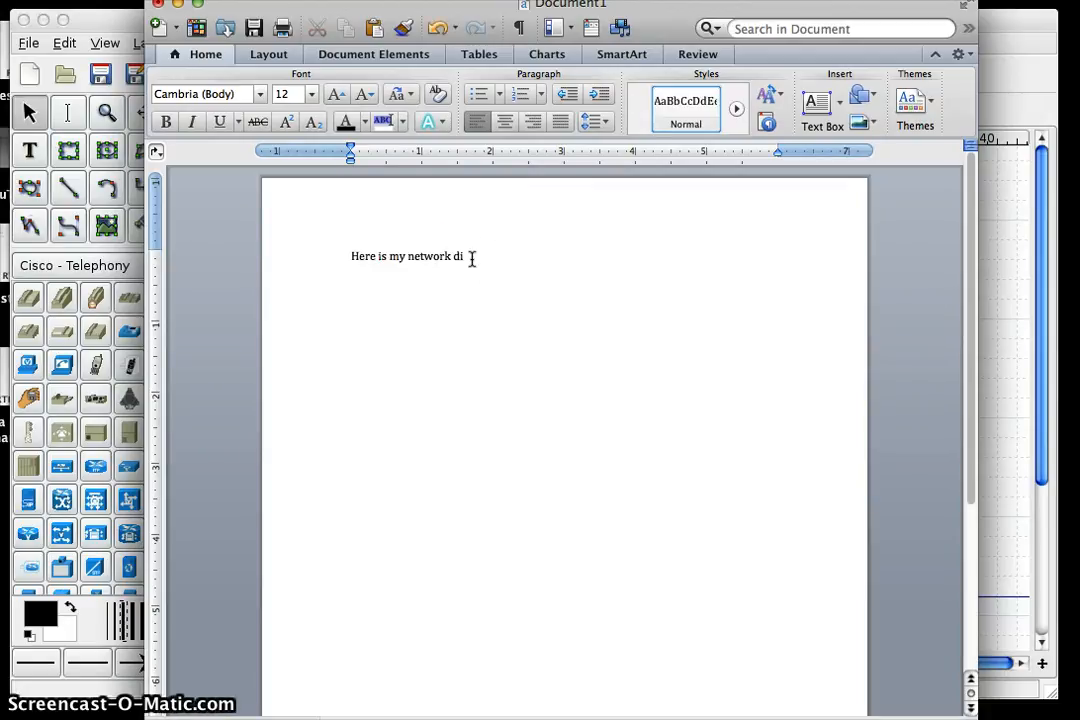
{"action": "type", "text": "agram."}
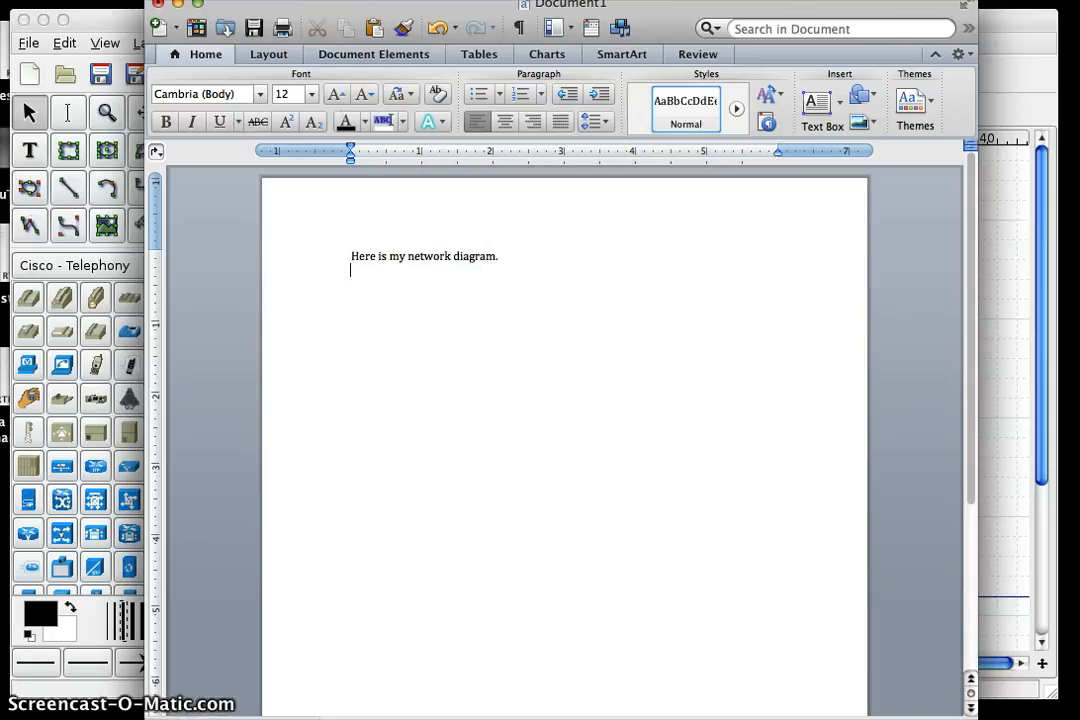
{"action": "left_click", "coordinate": [190, 0]}
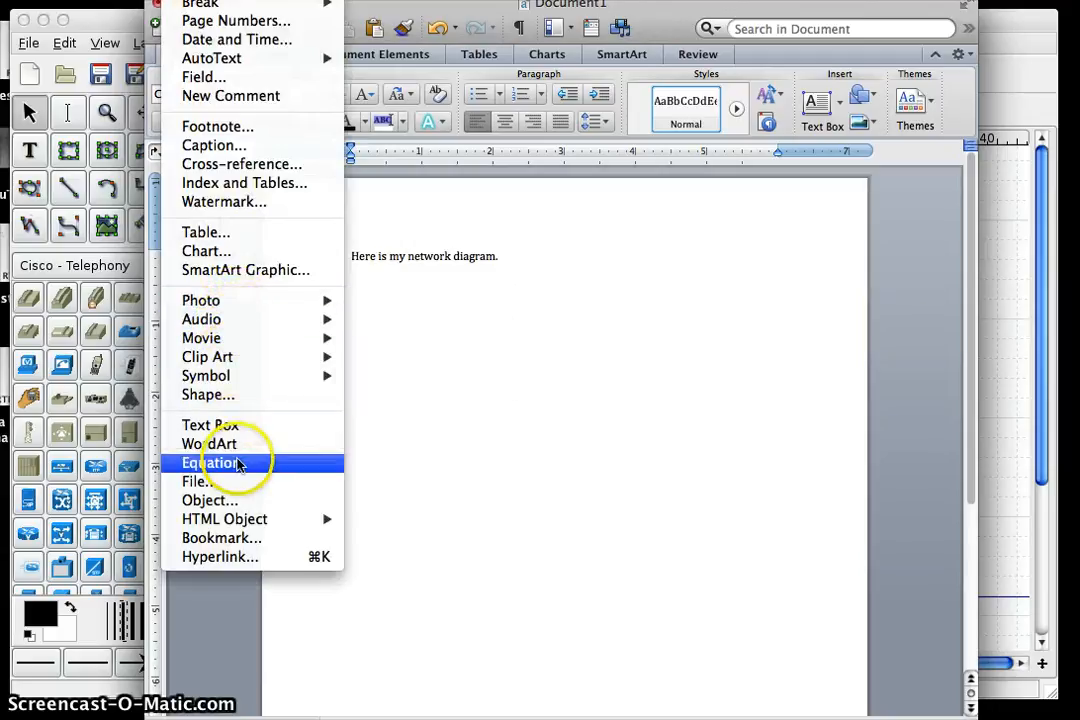
{"action": "left_click", "coordinate": [238, 502]}
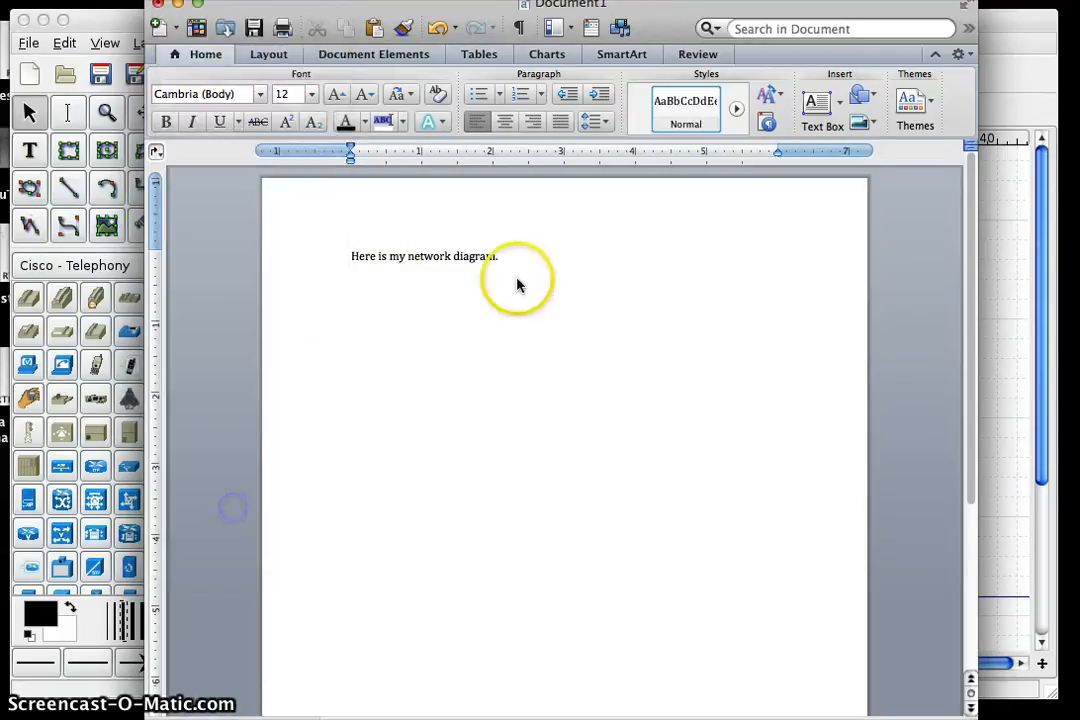
{"action": "left_click", "coordinate": [627, 532]}
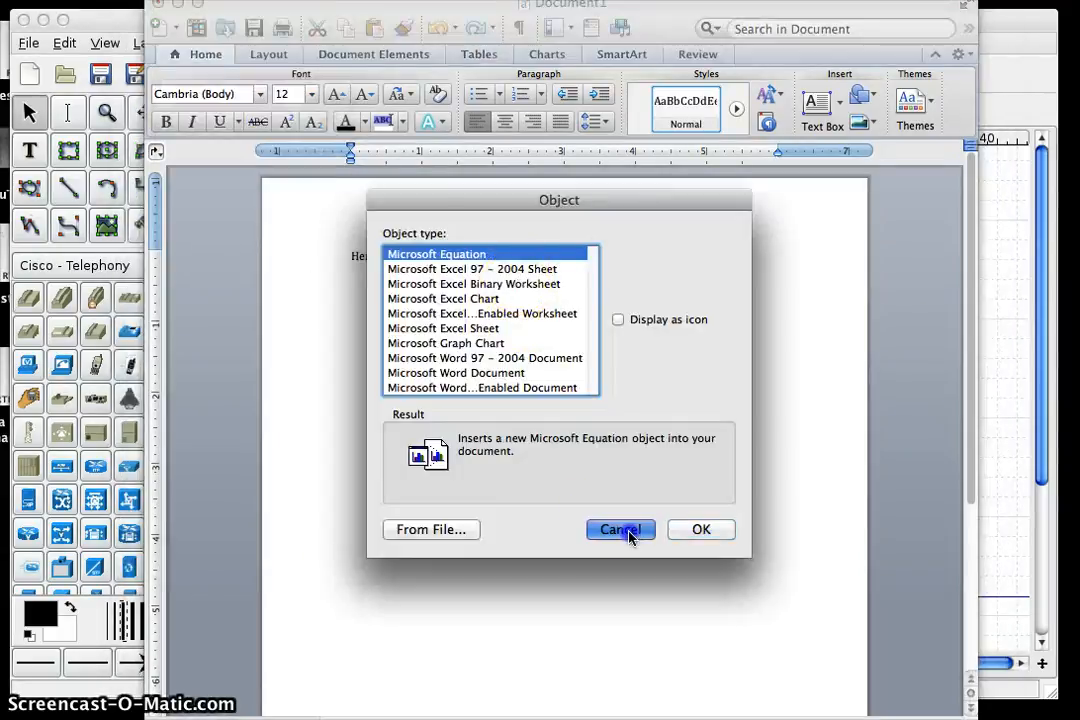
- Insert the picture Sample.png from the Desktop folder below the opening line
{"action": "left_click", "coordinate": [192, 0]}
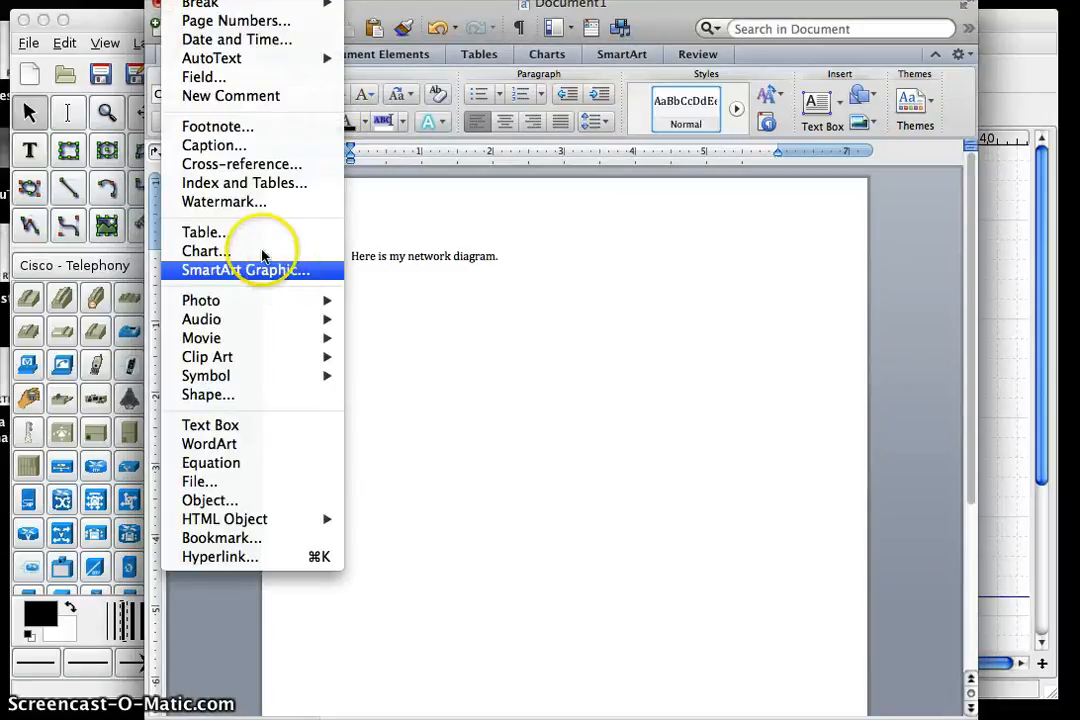
{"action": "mouse_move", "coordinate": [260, 301]}
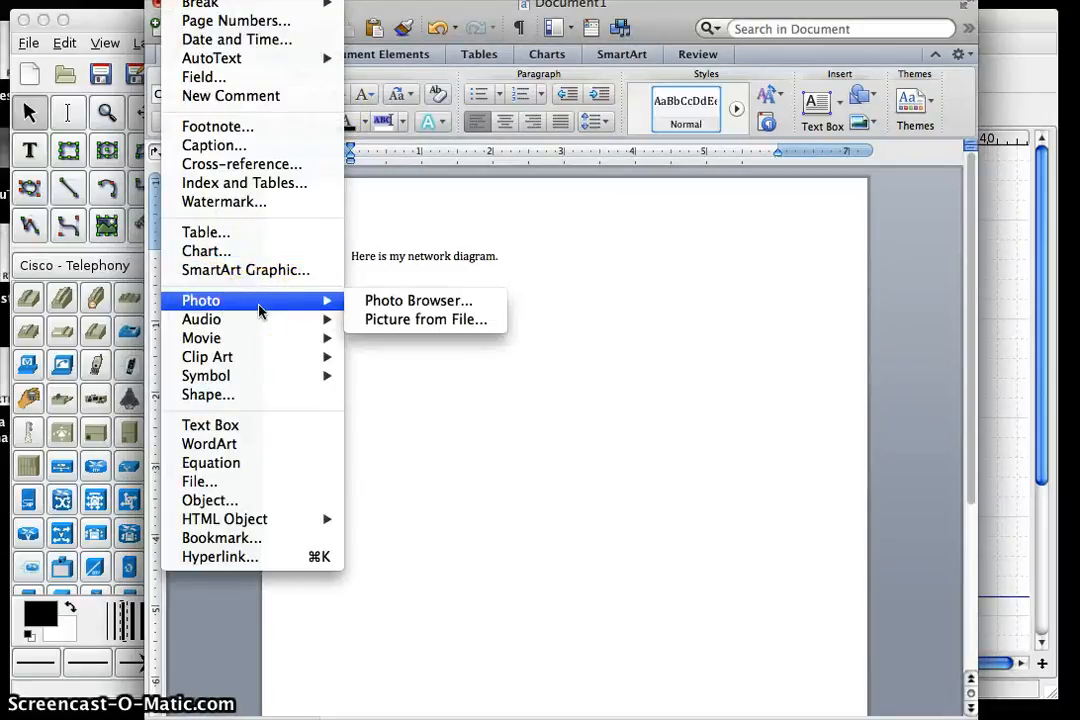
{"action": "left_click", "coordinate": [390, 322]}
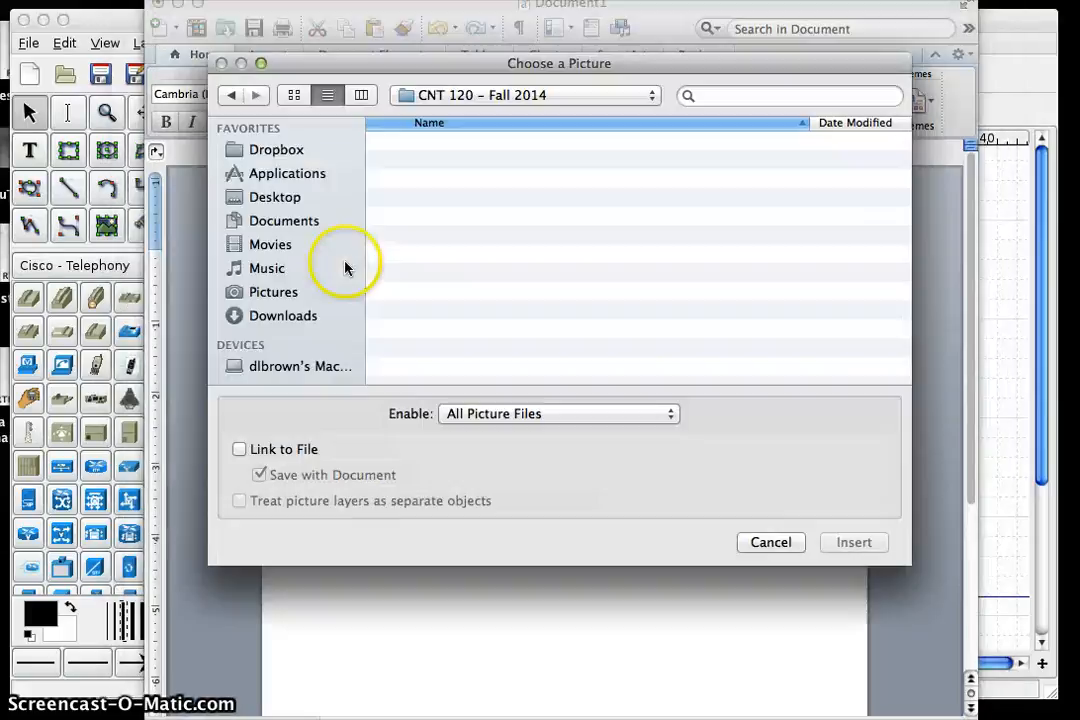
{"action": "left_click", "coordinate": [272, 197]}
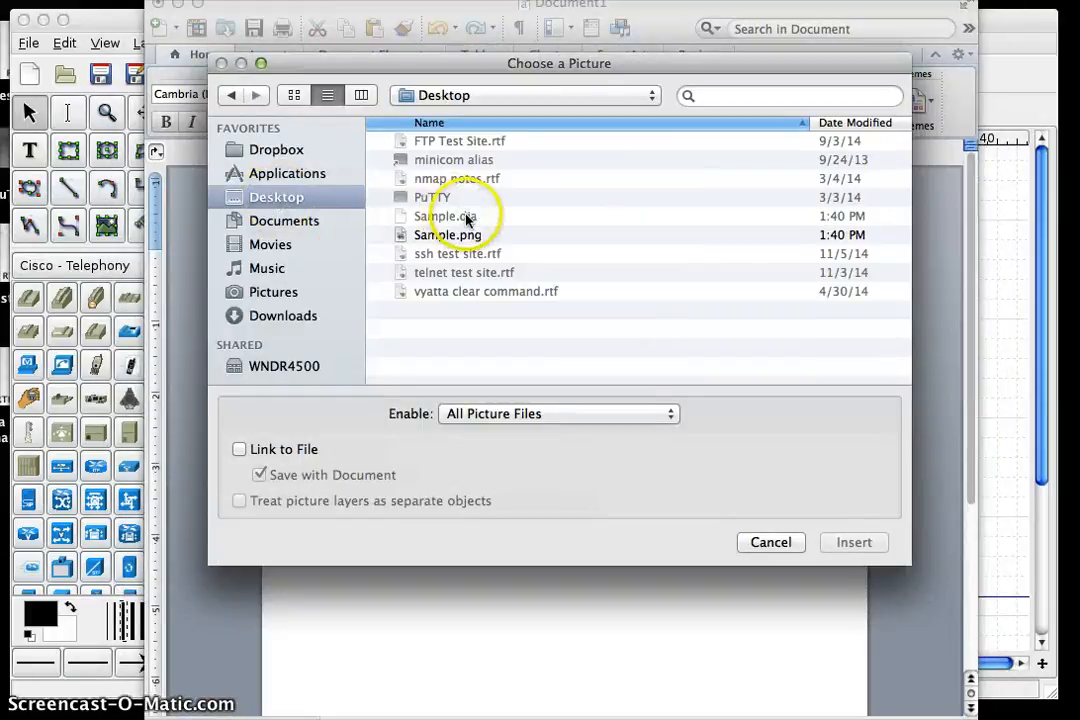
{"action": "left_click", "coordinate": [460, 236]}
{"action": "left_click", "coordinate": [854, 542]}
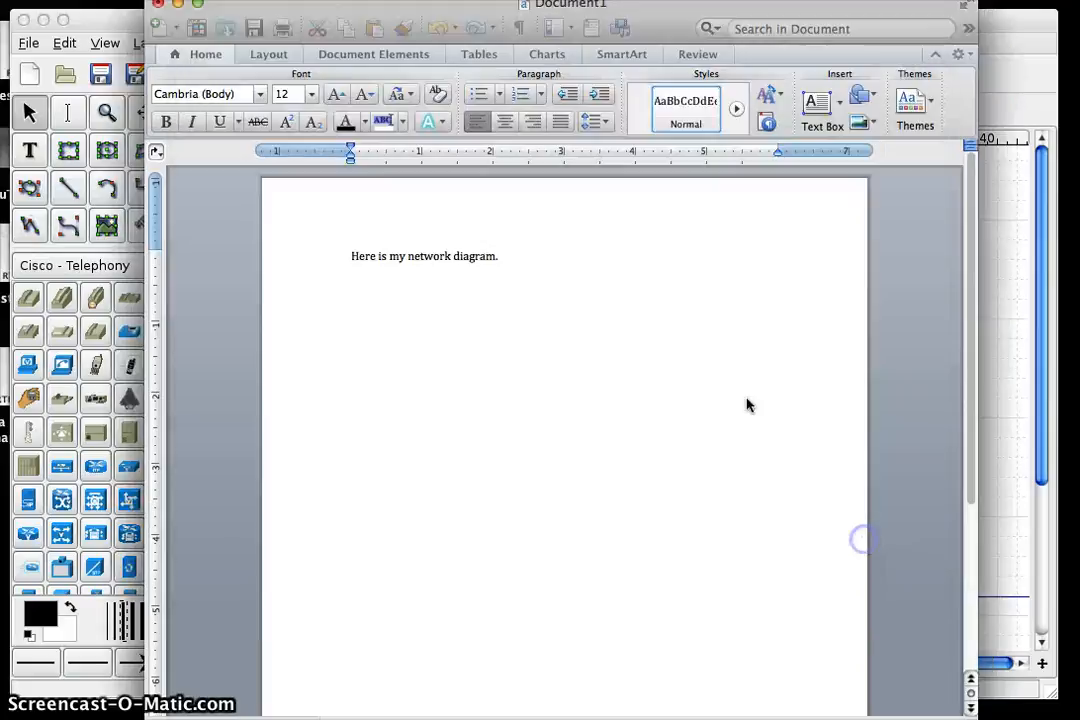
- Add the shortened headings "Adva" and "Dis" after the network picture, separated by blank lines
{"action": "scroll", "coordinate": [725, 428], "scroll_direction": "down", "scroll_amount": 4}
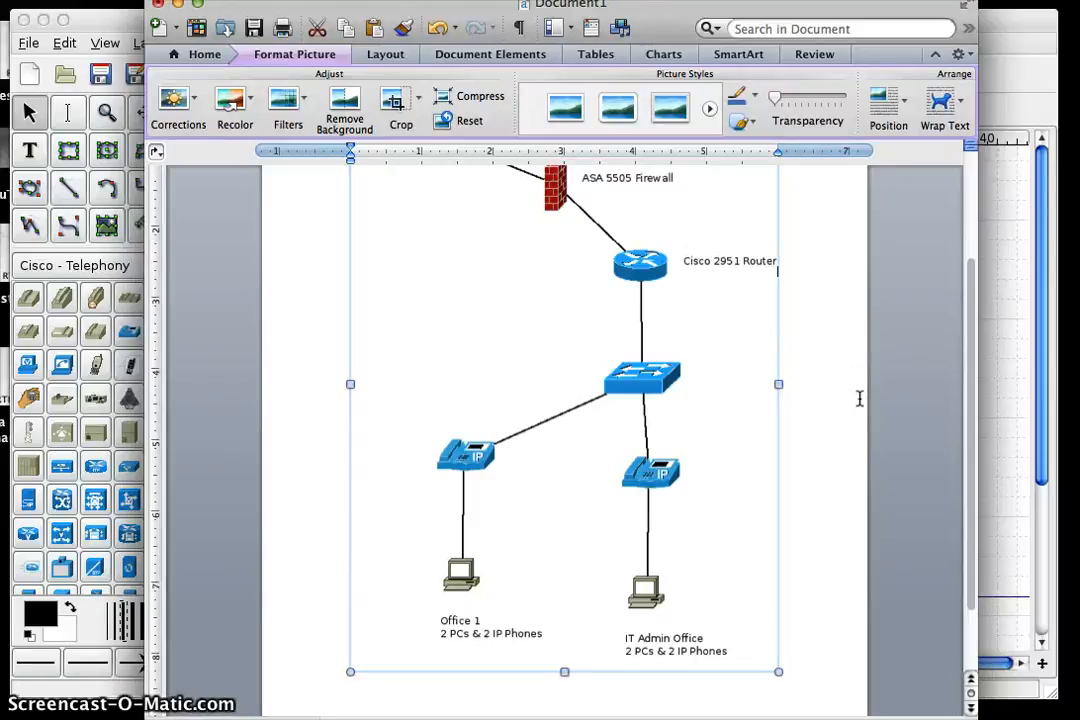
{"action": "scroll", "coordinate": [859, 398], "scroll_direction": "down", "scroll_amount": 3}
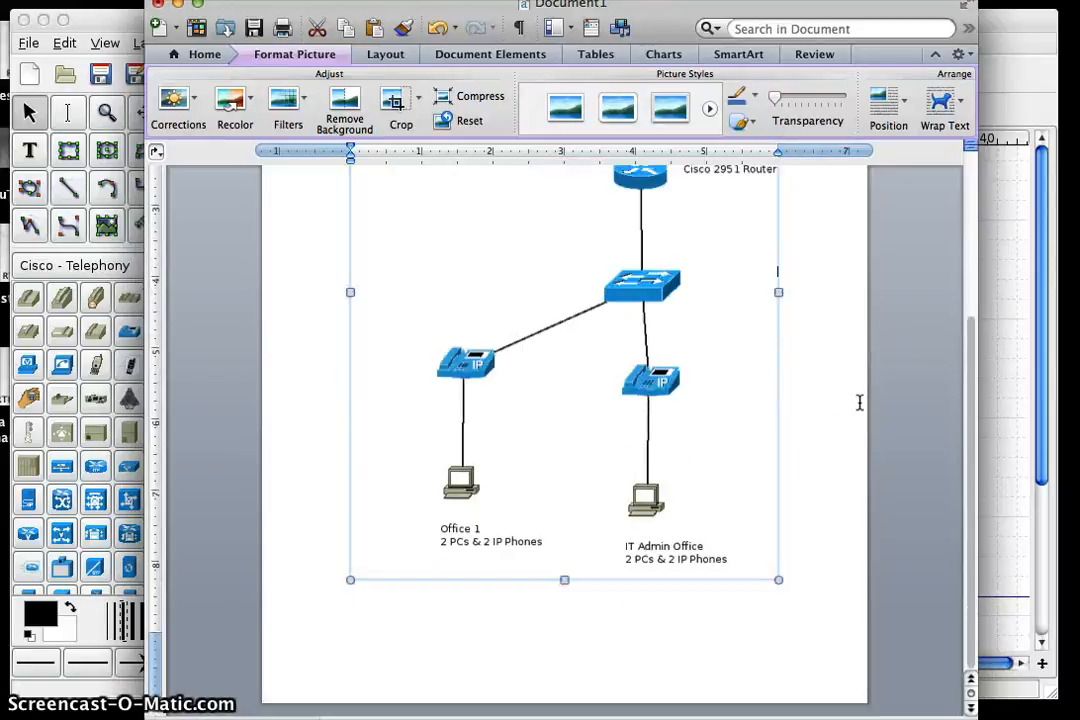
{"action": "left_click", "coordinate": [822, 508]}
{"action": "left_click", "coordinate": [778, 550]}
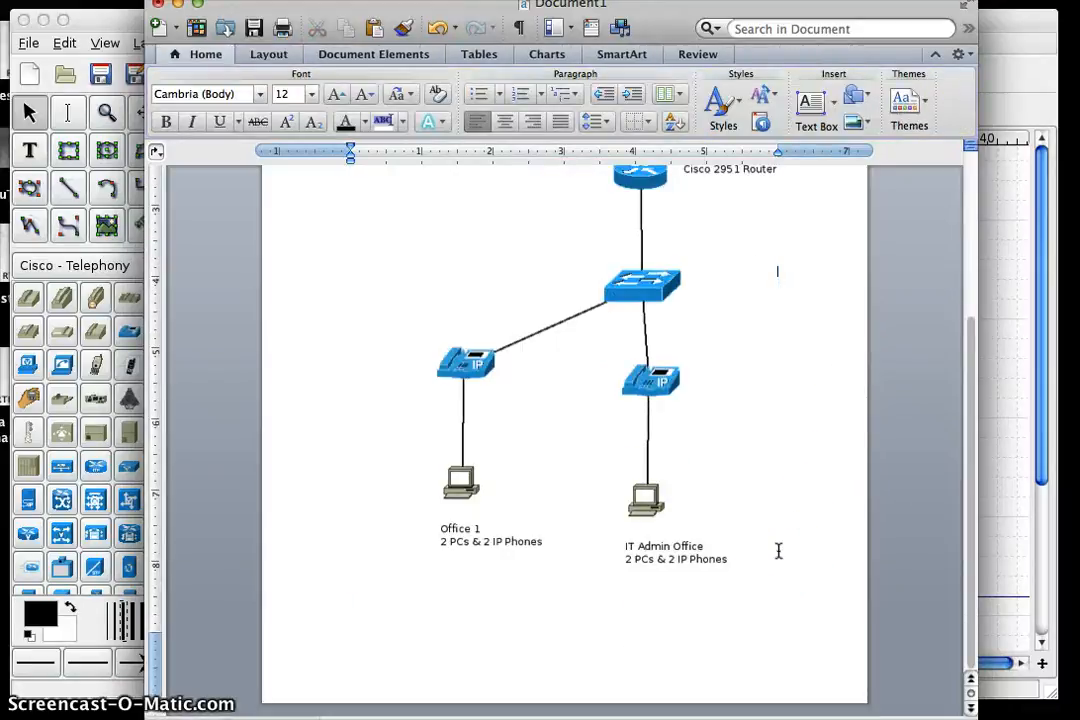
{"action": "scroll", "coordinate": [778, 550], "scroll_direction": "down", "scroll_amount": 2}
{"action": "type", "text": "dva"}
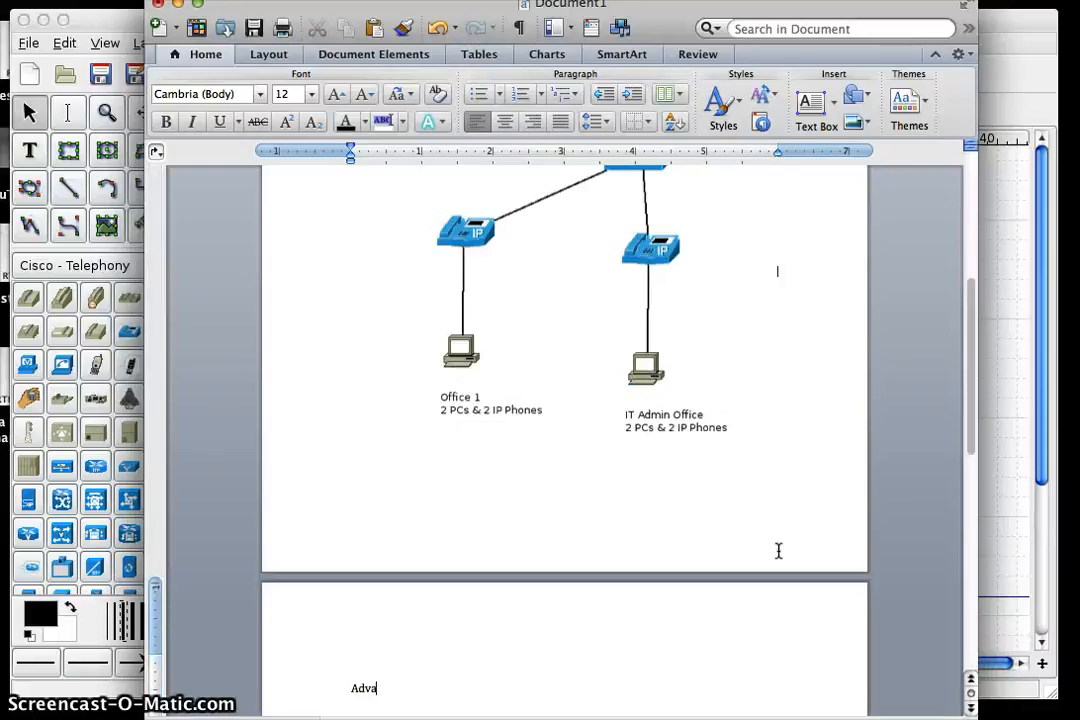
{"action": "scroll", "coordinate": [778, 550], "scroll_direction": "down", "scroll_amount": 1}
{"action": "key", "text": "Return"}
{"action": "key", "text": "Return"}
{"action": "type", "text": "Dis"}
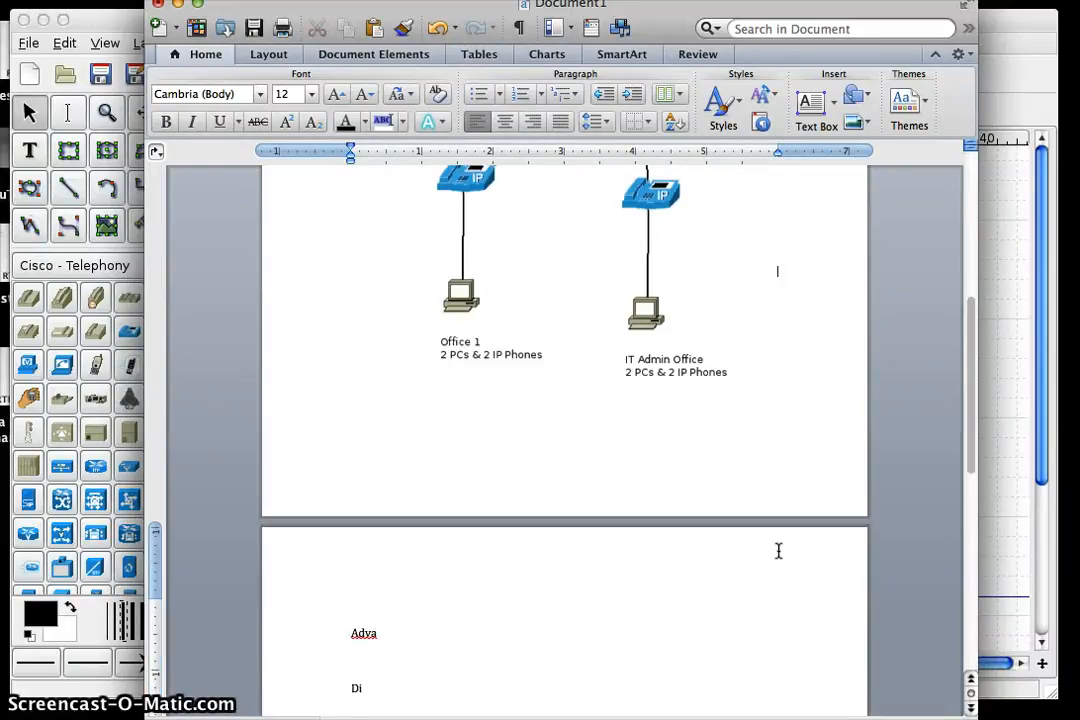
- Add the shortened heading "Recomme" a few lines below "Dis" and start a new line under it
{"action": "scroll", "coordinate": [778, 550], "scroll_direction": "down", "scroll_amount": 1}
{"action": "key", "text": "Return"}
{"action": "key", "text": "Return"}
{"action": "key", "text": "Return"}
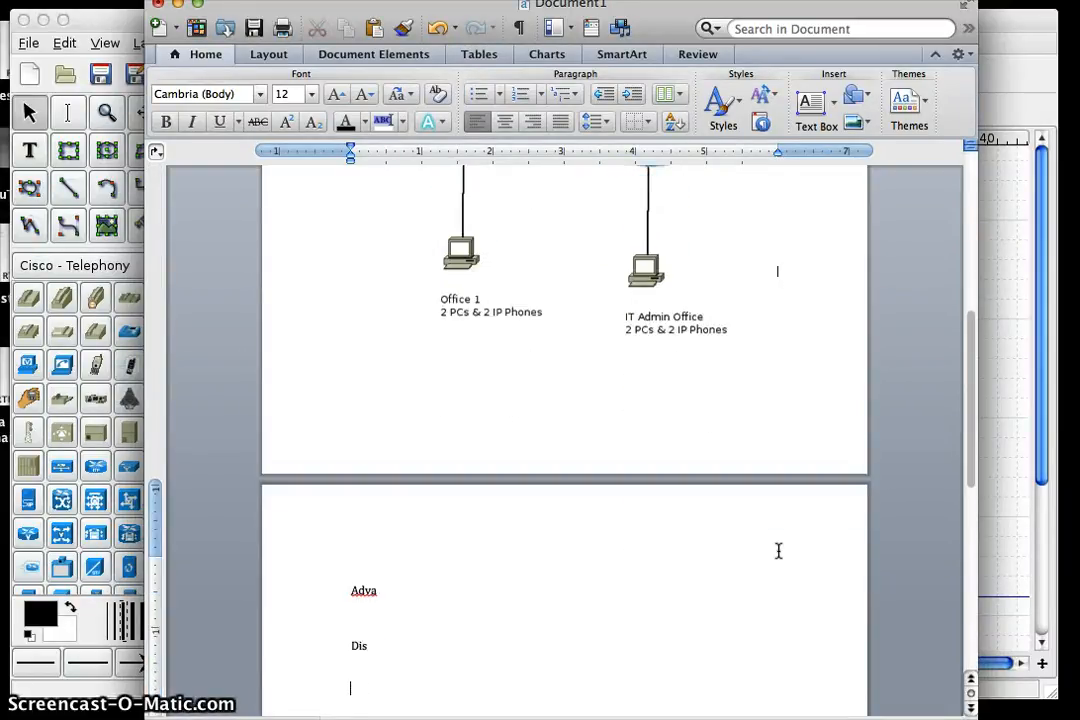
{"action": "type", "text": "Recomme"}
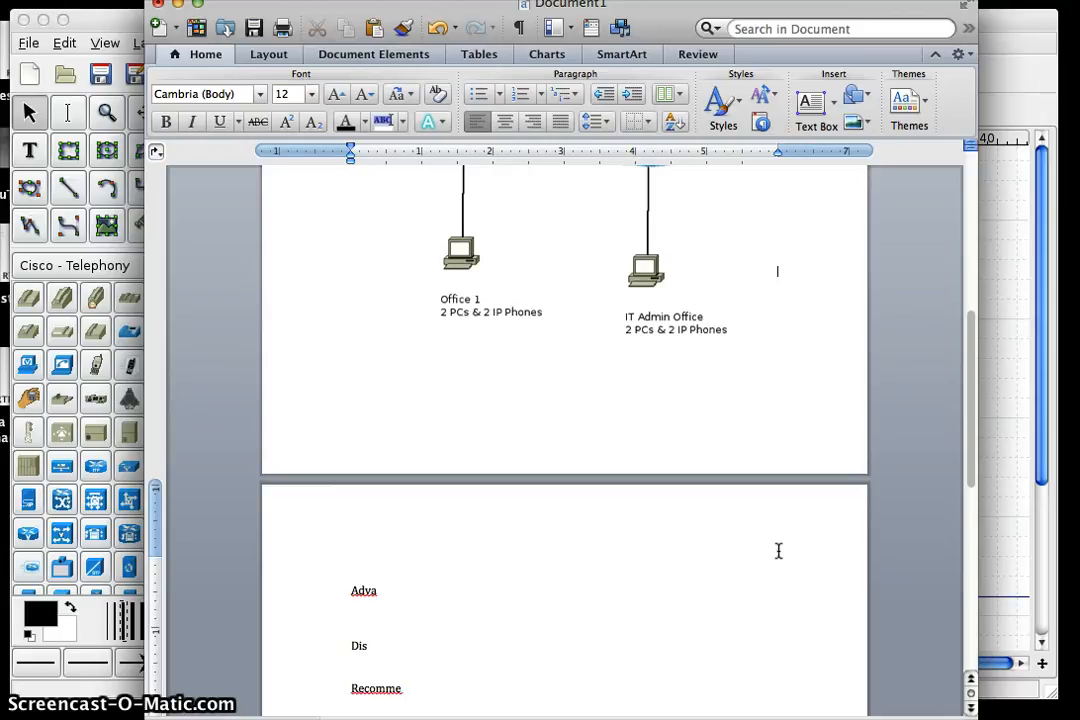
{"action": "left_click", "coordinate": [773, 557]}
{"action": "scroll", "coordinate": [773, 557], "scroll_direction": "down", "scroll_amount": 1}
{"action": "key", "text": "Return"}
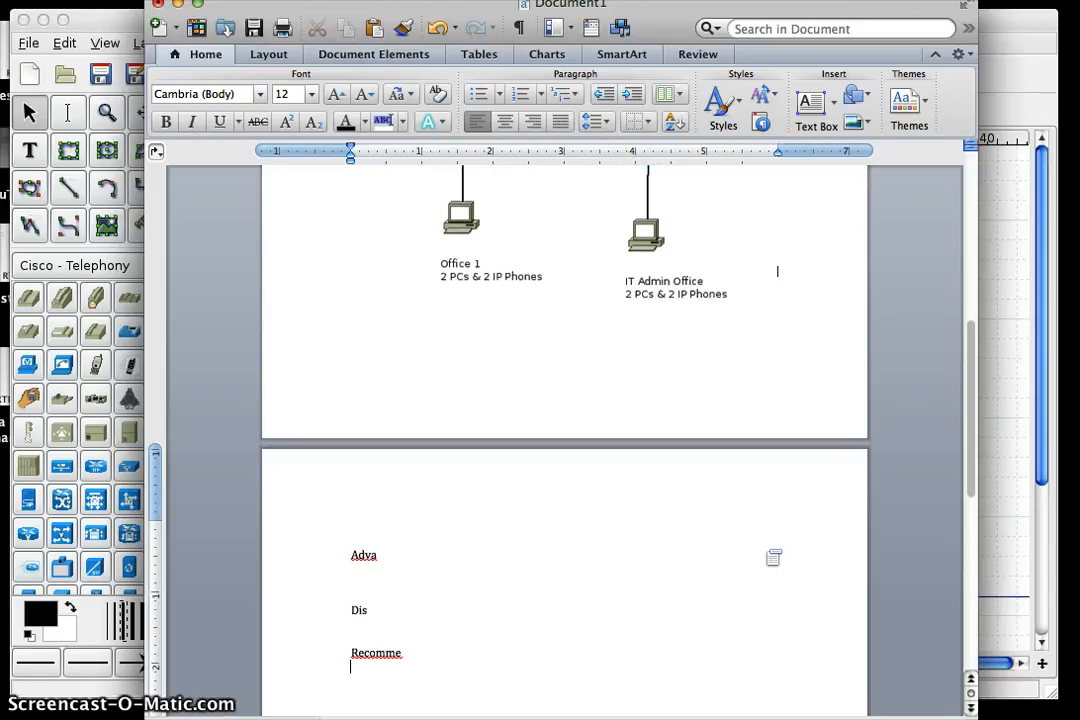